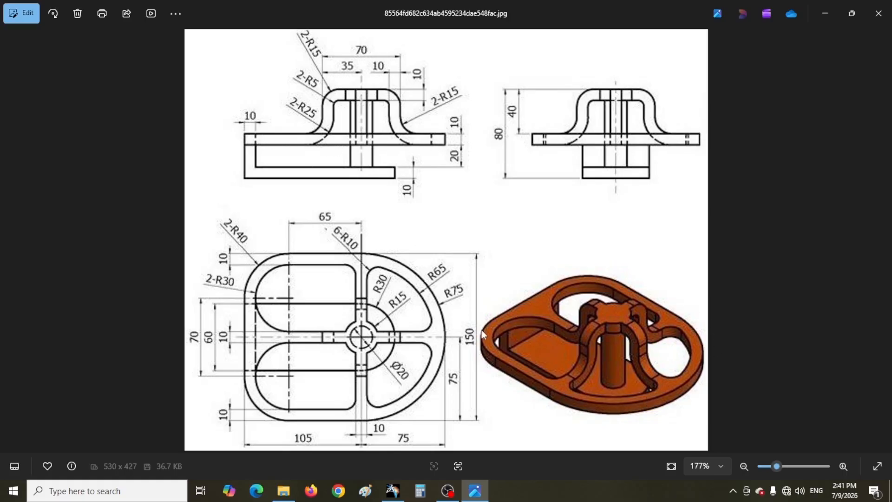
Step: Switch to CATIA V5 and create a reference plane offset 30 mm above the xy plane
{"action": "key", "text": "alt+Tab"}
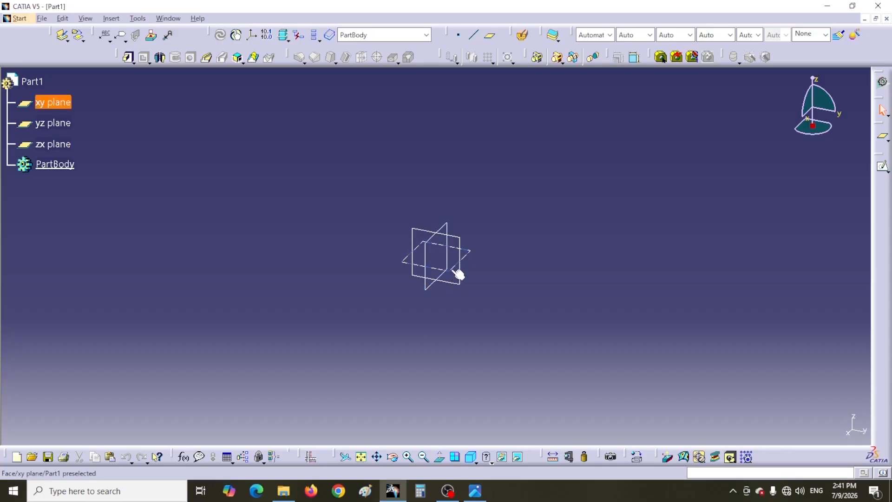
{"action": "left_click", "coordinate": [491, 37]}
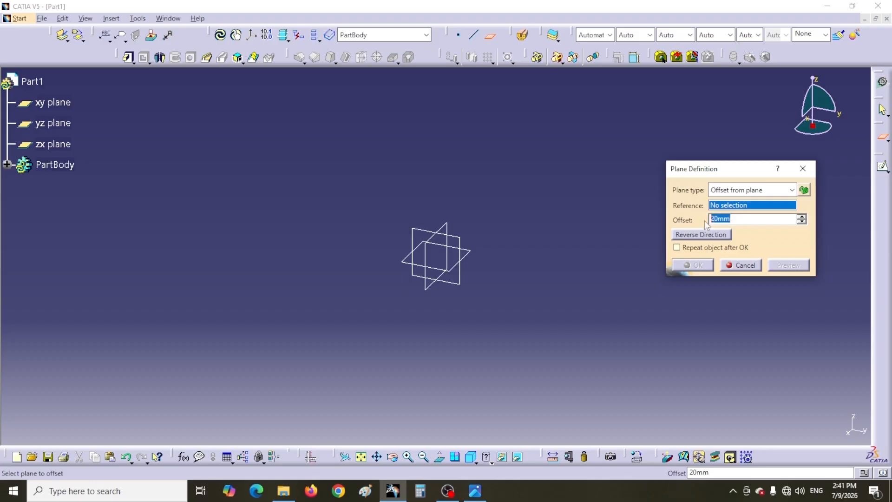
{"action": "type", "text": "30"}
{"action": "left_click", "coordinate": [468, 252]}
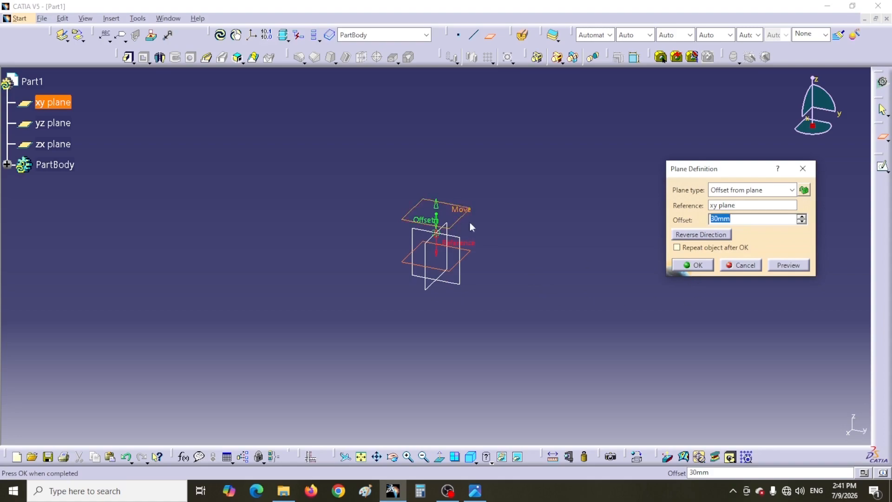
{"action": "left_click", "coordinate": [693, 265]}
Step: Start a sketch on the offset plane and draw a circle centred on the origin, about 57.5 mm in radius
{"action": "left_click", "coordinate": [465, 222]}
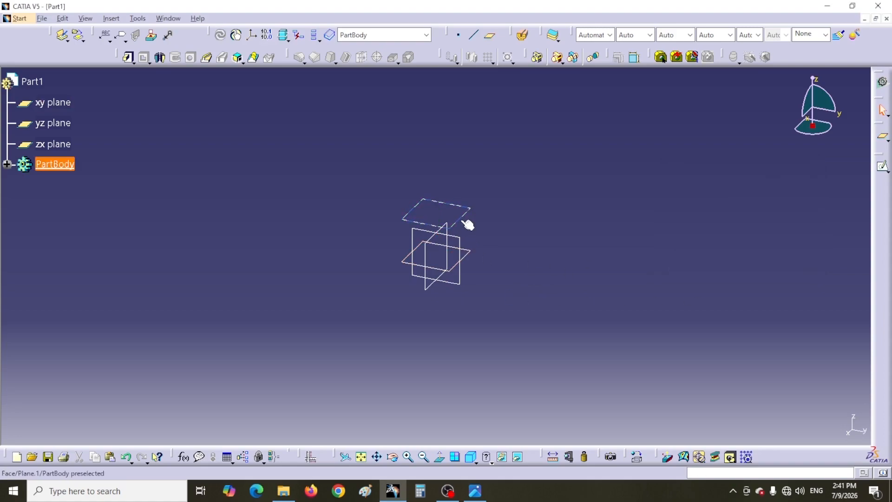
{"action": "left_click", "coordinate": [882, 166]}
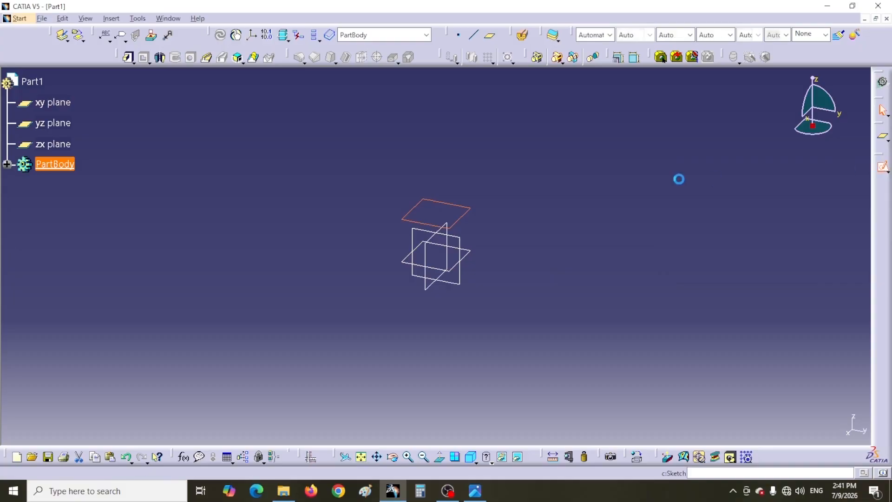
{"action": "left_click", "coordinate": [191, 99]}
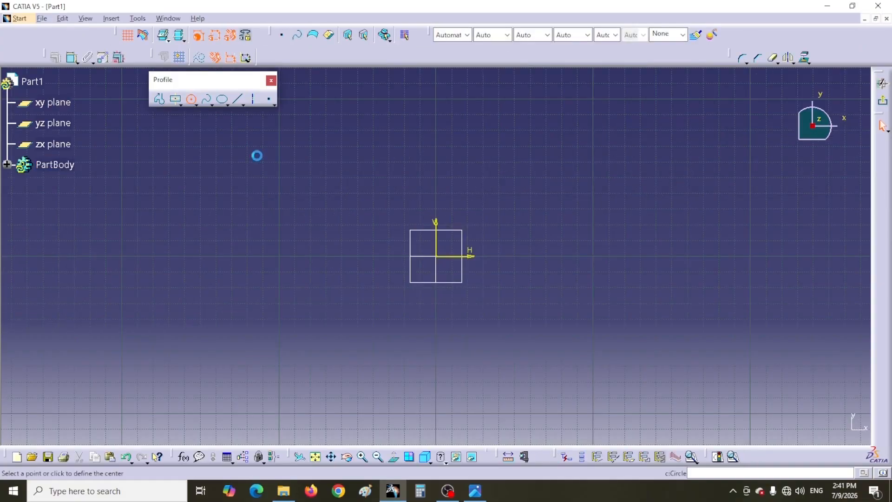
{"action": "left_click", "coordinate": [437, 256]}
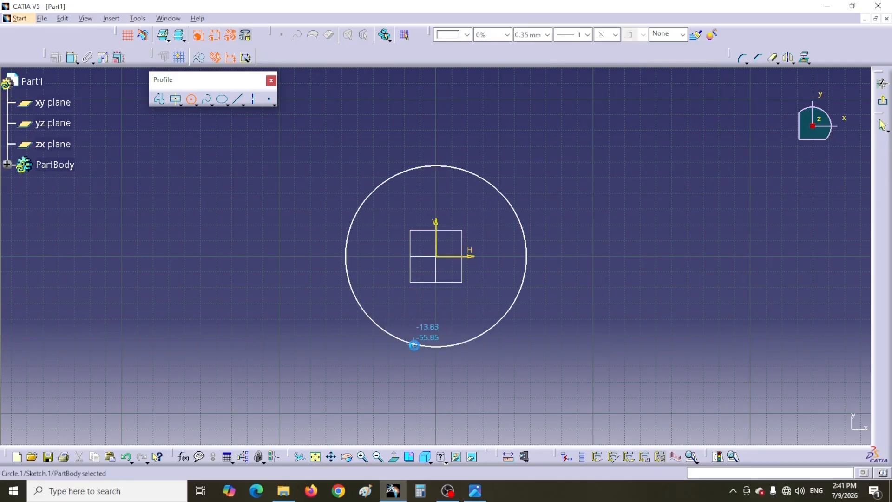
{"action": "left_click", "coordinate": [412, 343]}
Step: Dimension the circle and set its radius to 75 mm
{"action": "left_click", "coordinate": [72, 57]}
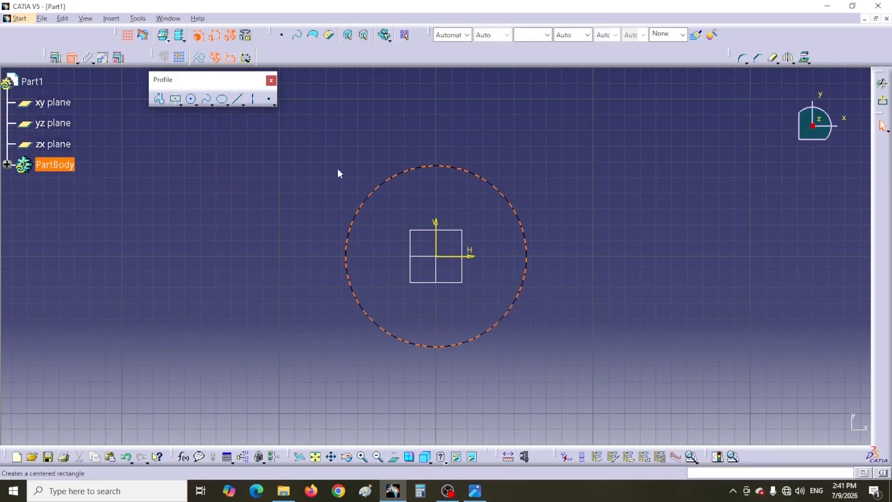
{"action": "left_click", "coordinate": [538, 153]}
{"action": "double_click", "coordinate": [538, 149]}
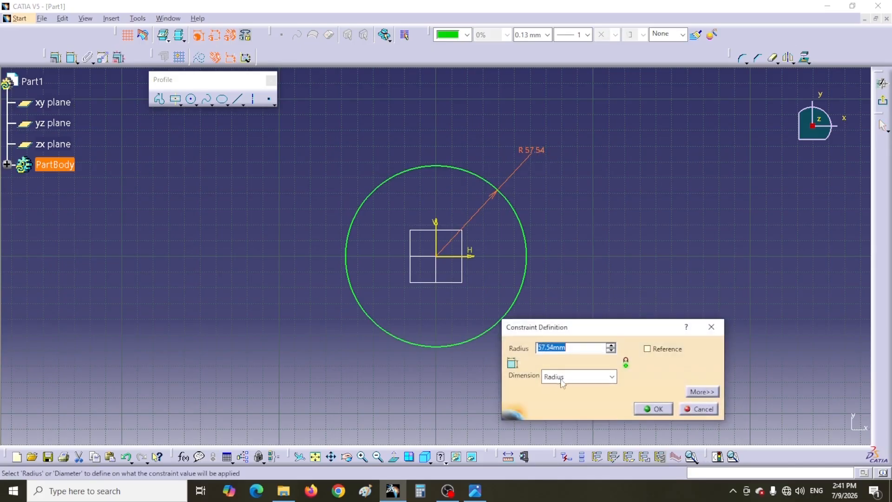
{"action": "type", "text": "75"}
{"action": "key", "text": "Return"}
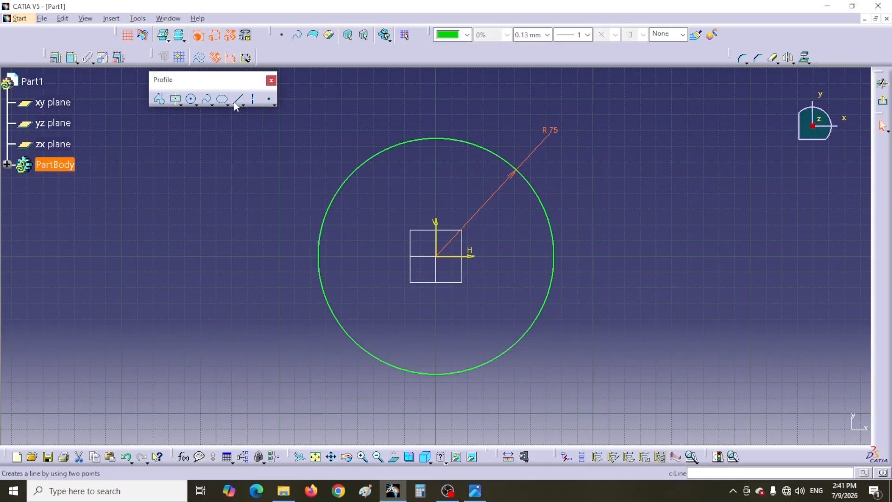
Step: Sketch a vertical line about 216 mm long on the positive H side of the circle, without touching it
{"action": "left_click", "coordinate": [236, 106]}
{"action": "left_click", "coordinate": [596, 156]}
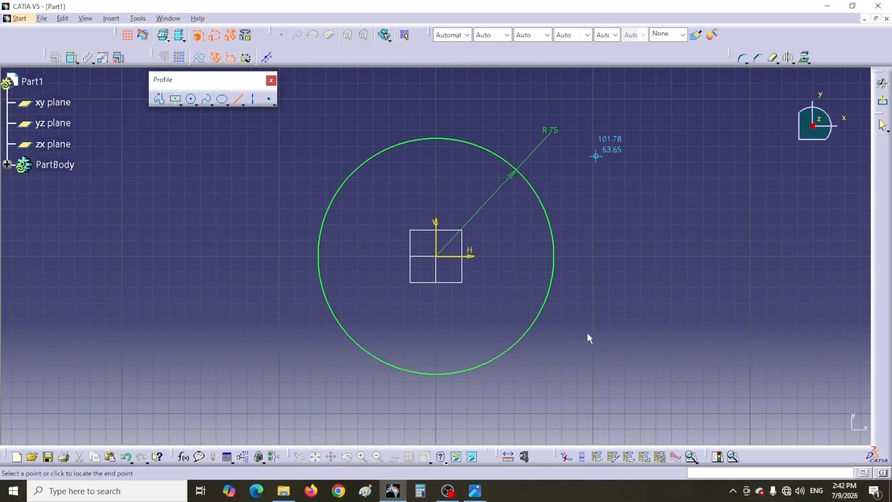
{"action": "middle_click_drag", "start_coordinate": [603, 432], "coordinate": [564, 346]}
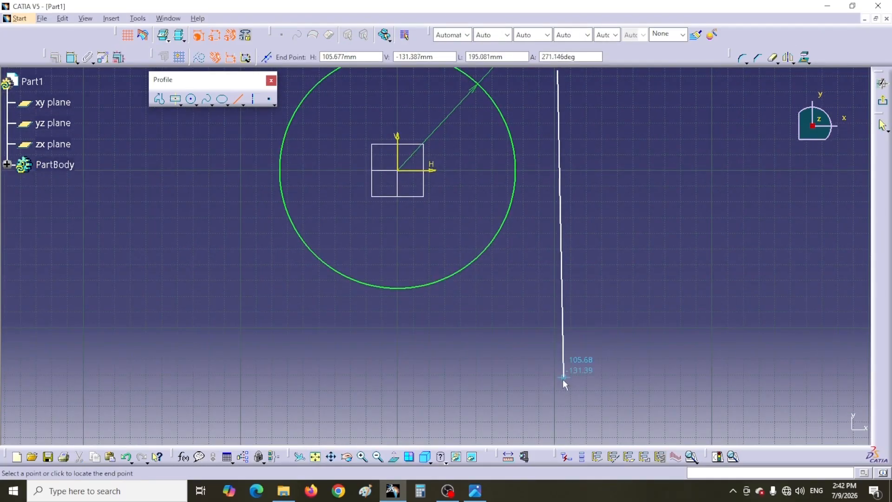
{"action": "left_click", "coordinate": [557, 409]}
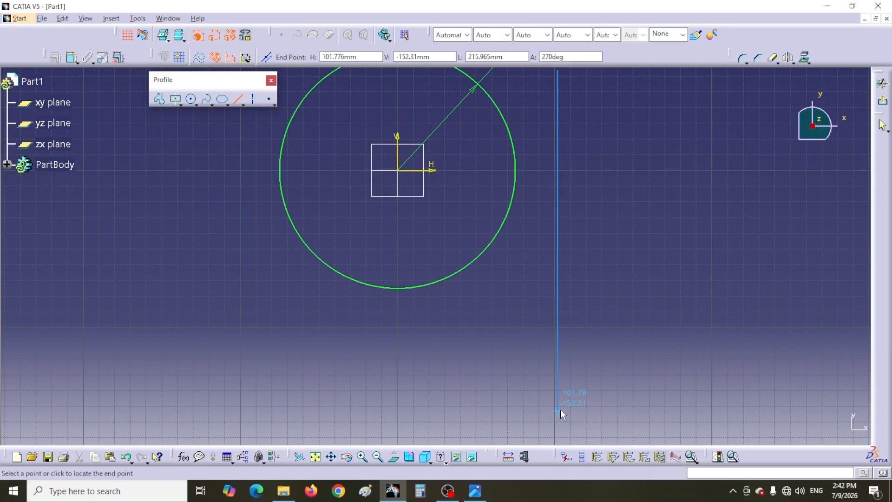
Step: Constrain the vertical line to be tangent to the circle
{"action": "left_click", "coordinate": [667, 363]}
{"action": "left_click", "coordinate": [511, 221]}
{"action": "left_click", "coordinate": [557, 261]}
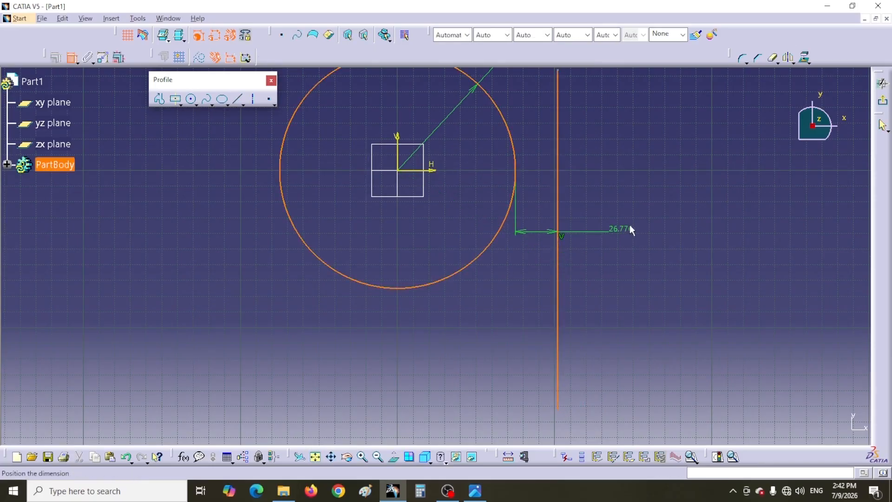
{"action": "right_click", "coordinate": [630, 227]}
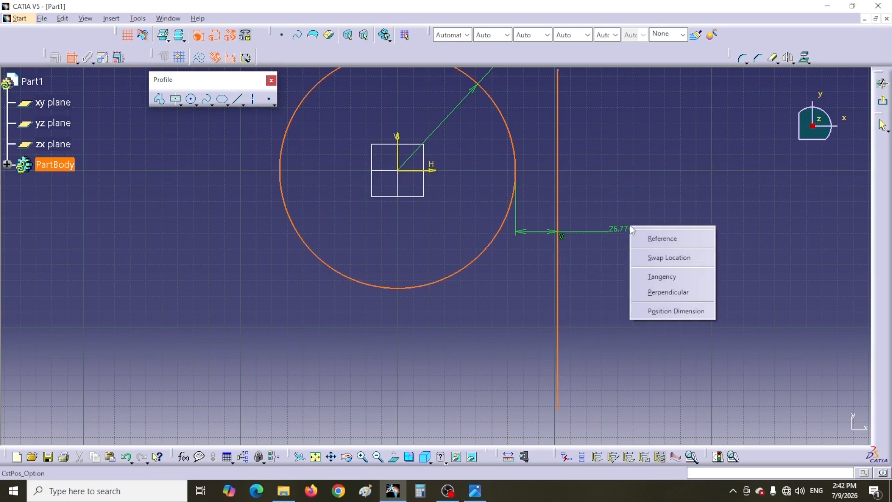
{"action": "left_click", "coordinate": [659, 277]}
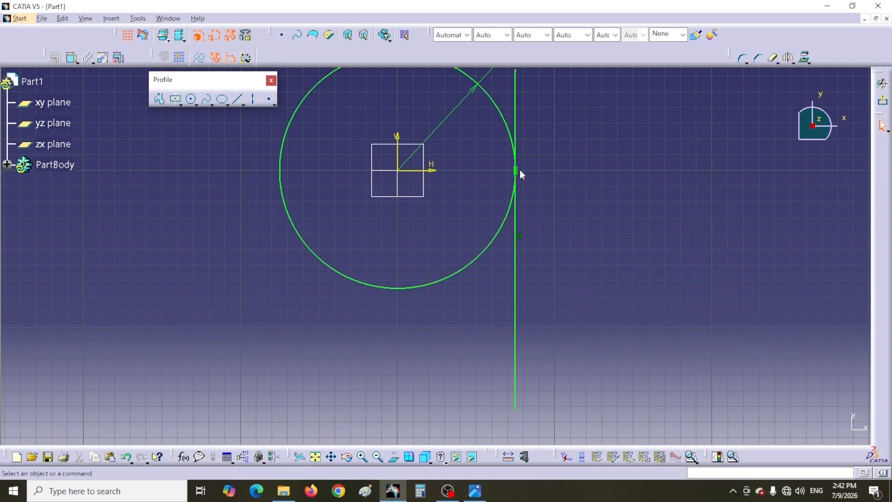
Step: Trim off the part of the vertical line above its tangency point with the circle
{"action": "middle_click_drag", "start_coordinate": [559, 197], "coordinate": [571, 253]}
{"action": "left_click", "coordinate": [772, 58]}
{"action": "left_click", "coordinate": [529, 155]}
{"action": "mouse_move", "coordinate": [573, 201]}
{"action": "middle_mouse_down"}
{"action": "mouse_move", "coordinate": [581, 209]}
{"action": "mouse_move", "coordinate": [567, 133]}
{"action": "middle_mouse_up"}
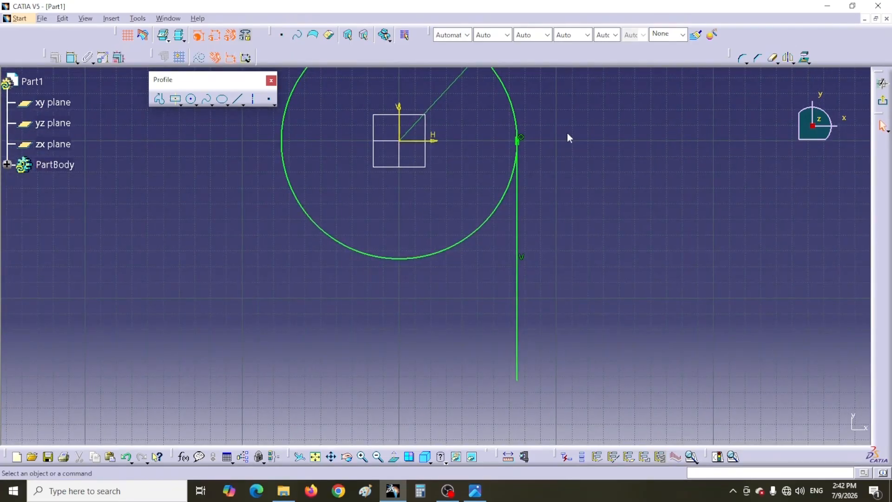
Step: Dimension the remaining vertical line and set its length to 105 mm
{"action": "left_click", "coordinate": [72, 57]}
{"action": "left_click", "coordinate": [517, 331]}
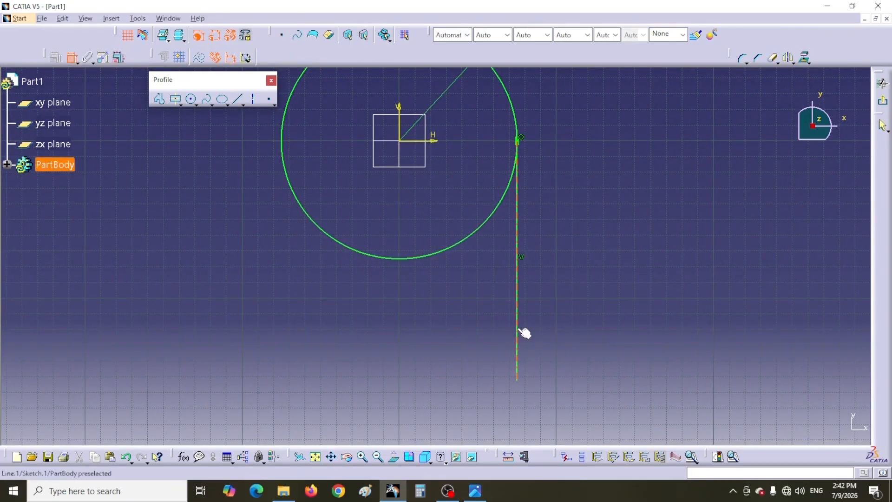
{"action": "left_click", "coordinate": [586, 321]}
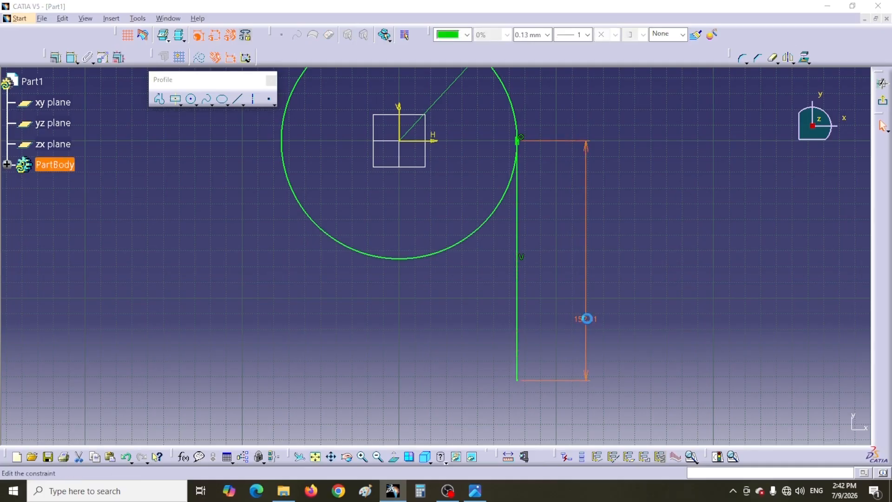
{"action": "double_click", "coordinate": [586, 320]}
{"action": "type", "text": "105"}
{"action": "key", "text": "Return"}
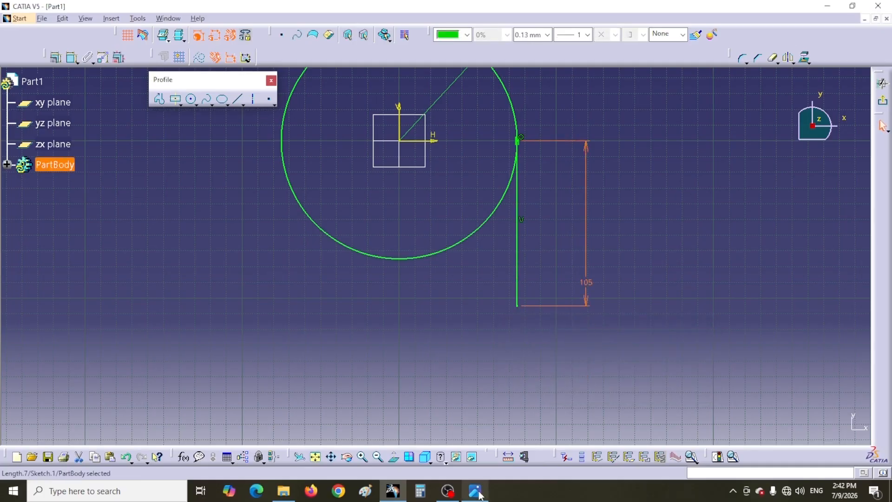
Step: Check the reference drawing, then mirror the 105 mm line about the sketch's vertical axis
{"action": "left_click", "coordinate": [476, 492]}
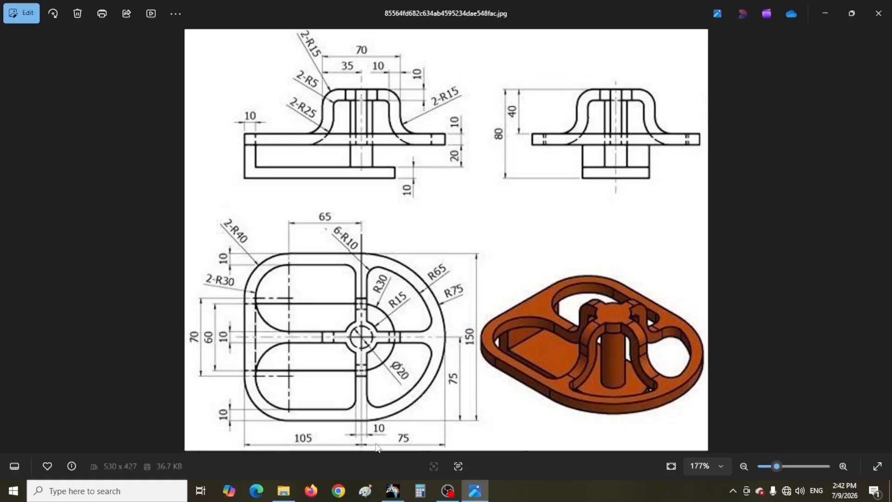
{"action": "key", "text": "alt+Tab"}
{"action": "left_click", "coordinate": [518, 267]}
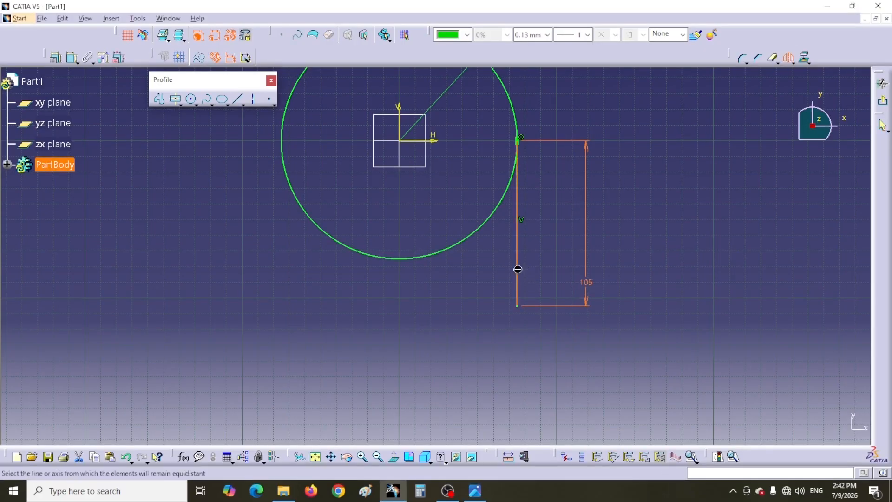
{"action": "left_click", "coordinate": [399, 132]}
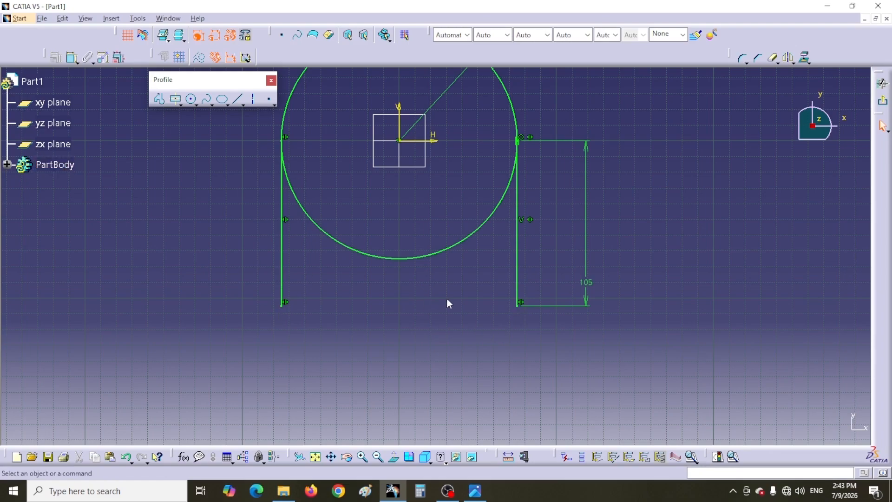
Step: Close the profile with a horizontal line joining the lower ends of both vertical lines, and trim away the circle's lower arc
{"action": "left_click", "coordinate": [238, 99]}
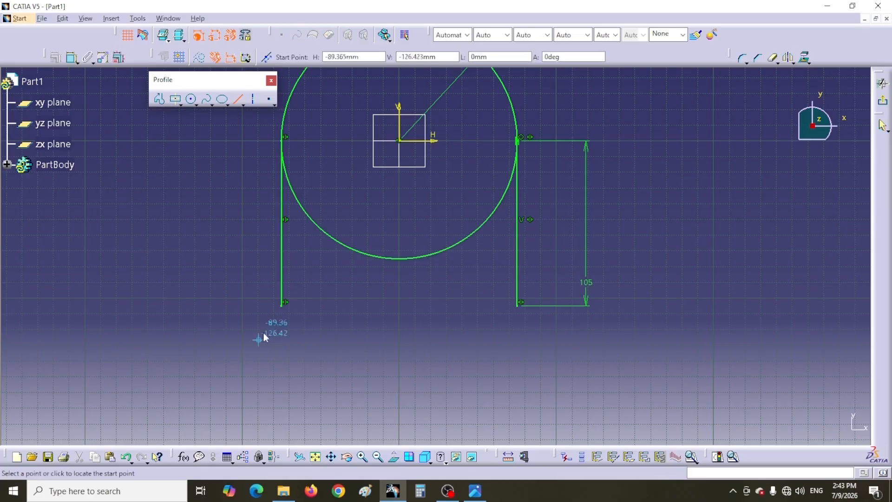
{"action": "left_click", "coordinate": [282, 306]}
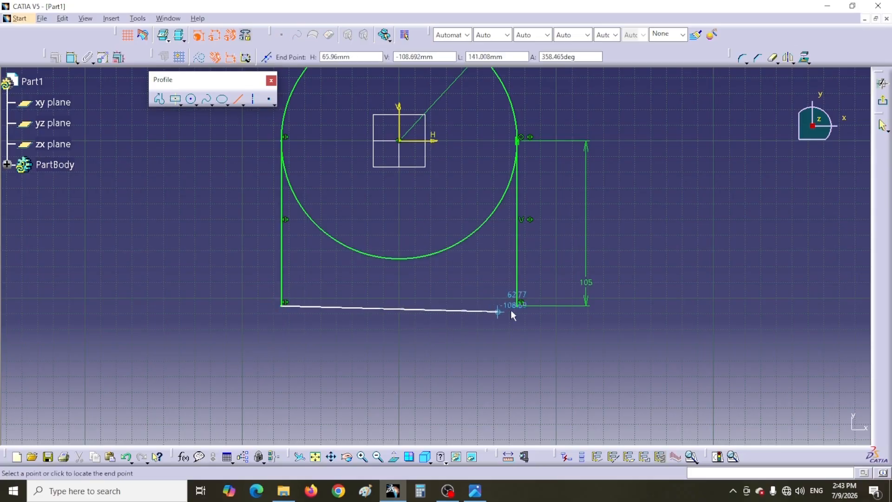
{"action": "left_click", "coordinate": [517, 306]}
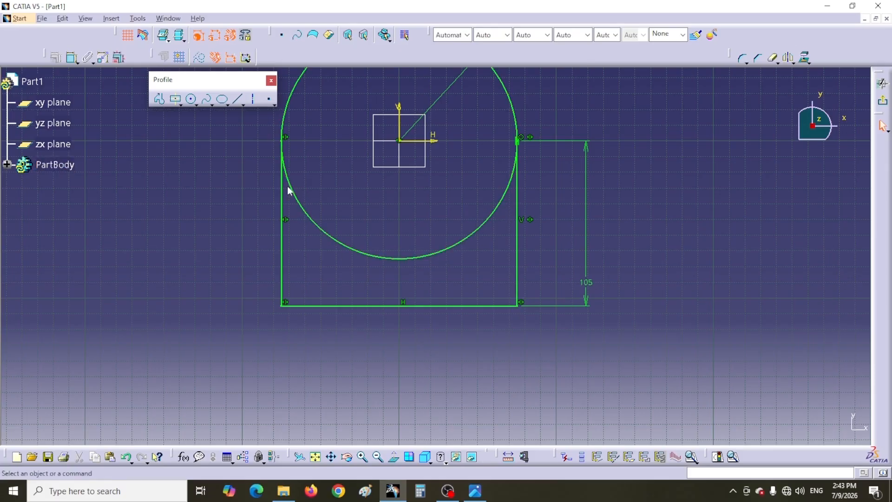
{"action": "left_click", "coordinate": [426, 255]}
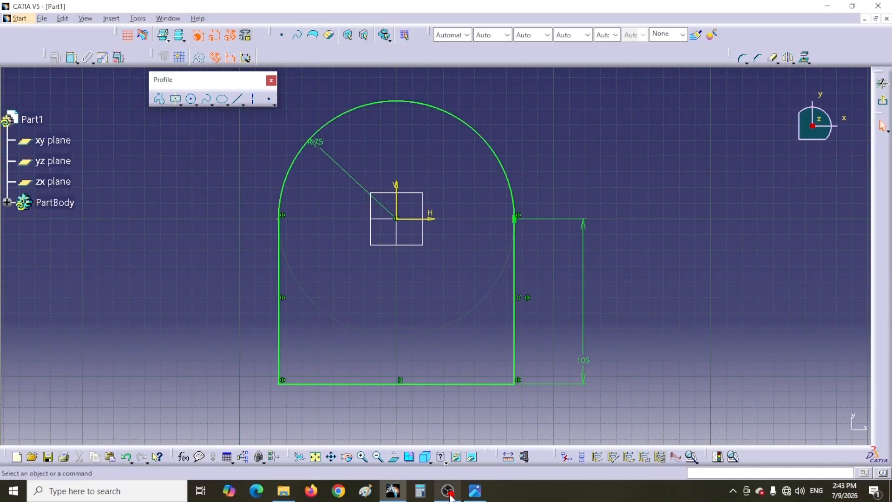
Step: Check the plate thickness in the reference drawing, exit the sketch and pad the profile to a length of 10 mm
{"action": "left_click", "coordinate": [474, 490]}
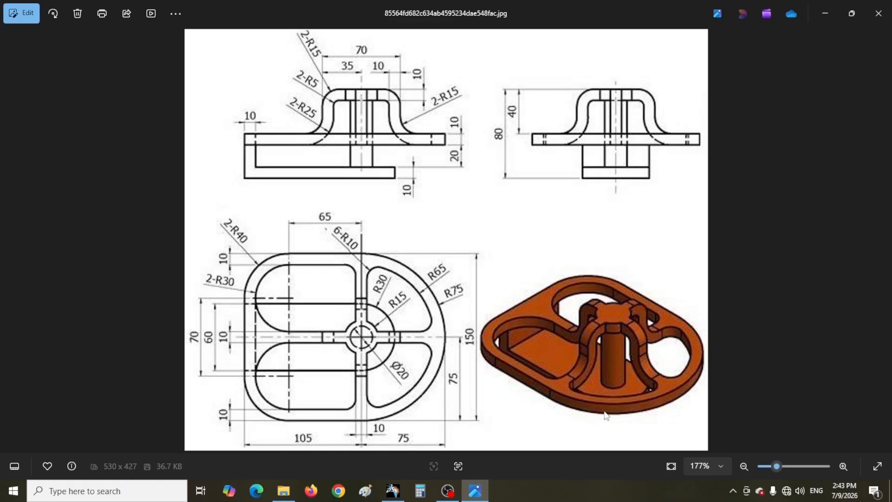
{"action": "key", "text": "alt+Tab"}
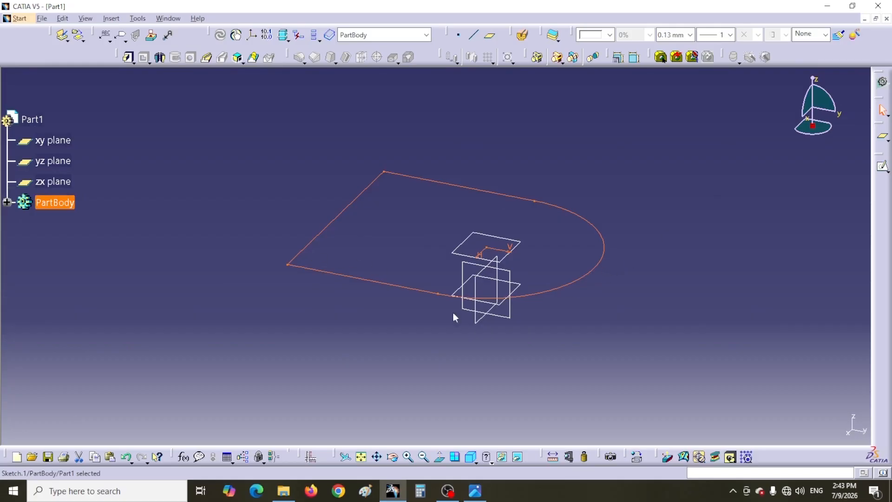
{"action": "left_click", "coordinate": [128, 57]}
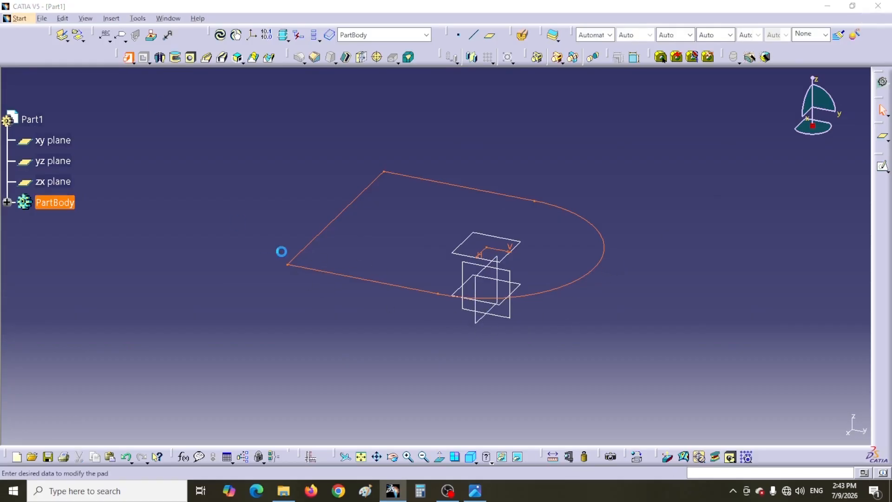
{"action": "left_click_drag", "start_coordinate": [268, 159], "coordinate": [238, 161]}
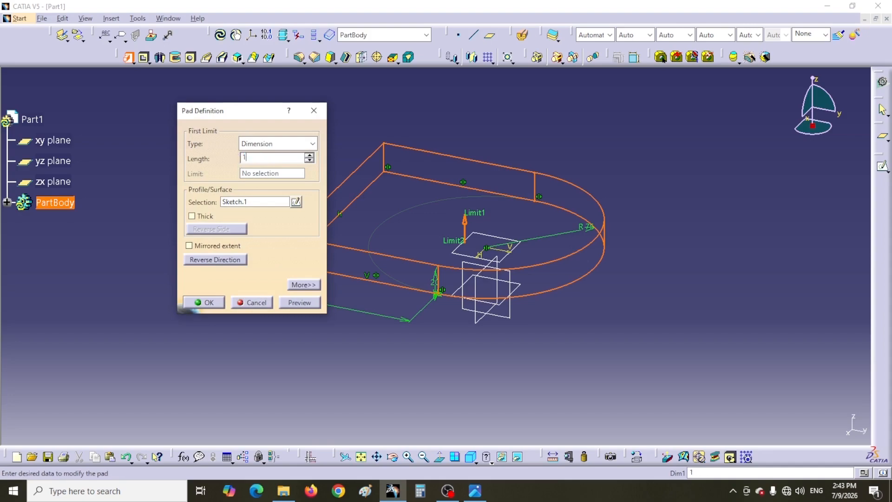
{"action": "type", "text": "10"}
{"action": "key", "text": "Return"}
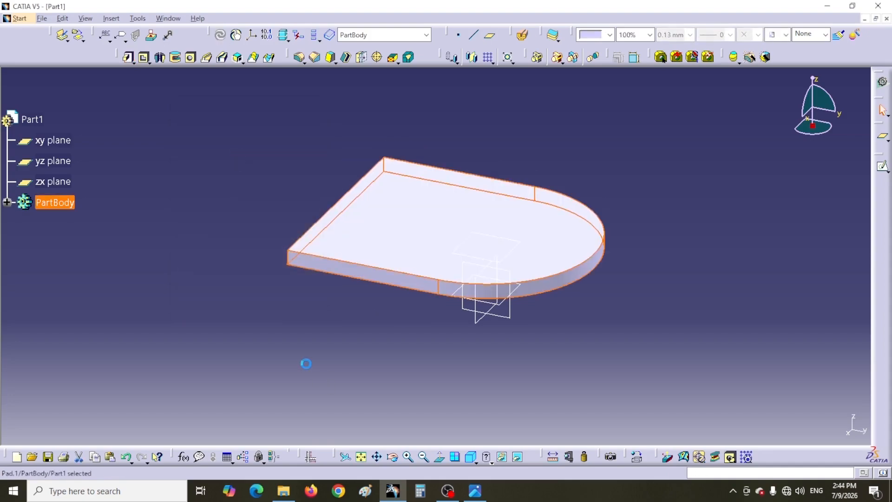
{"action": "middle_click_drag", "start_coordinate": [334, 223], "coordinate": [341, 253]}
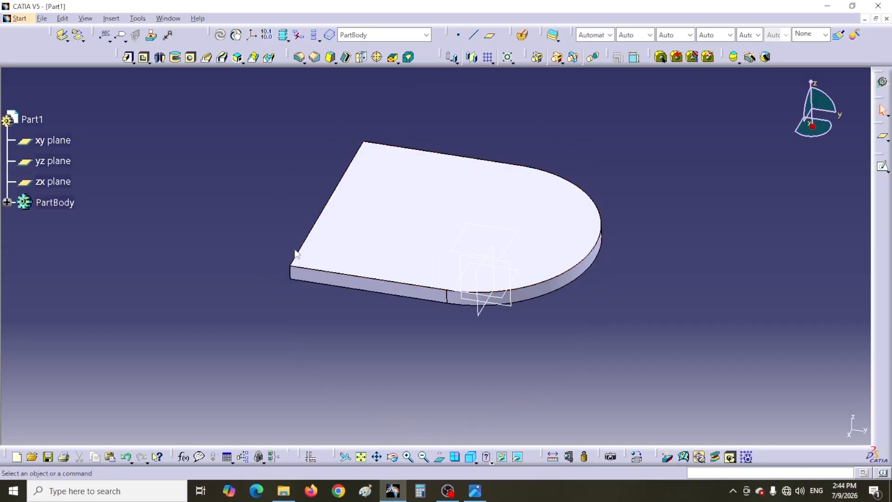
Step: Consult the reference drawing for the plate's remaining dimensions and return to CATIA V5
{"action": "left_click", "coordinate": [475, 490]}
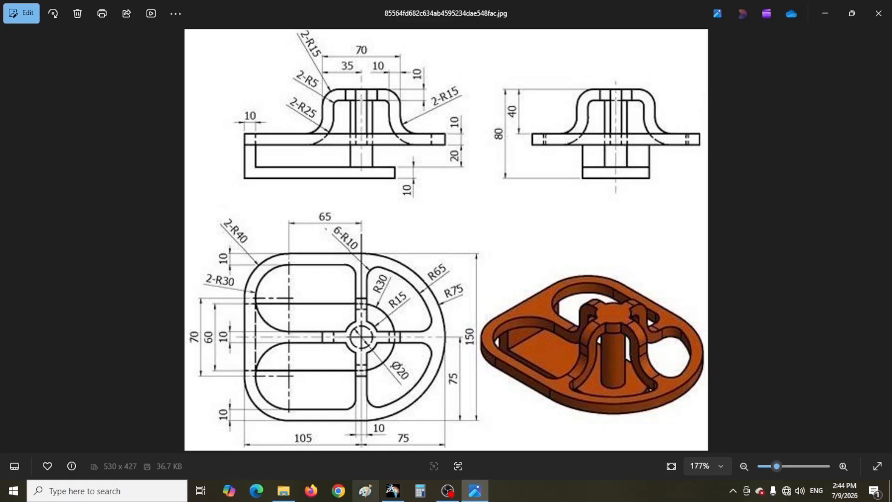
{"action": "left_click", "coordinate": [393, 491]}
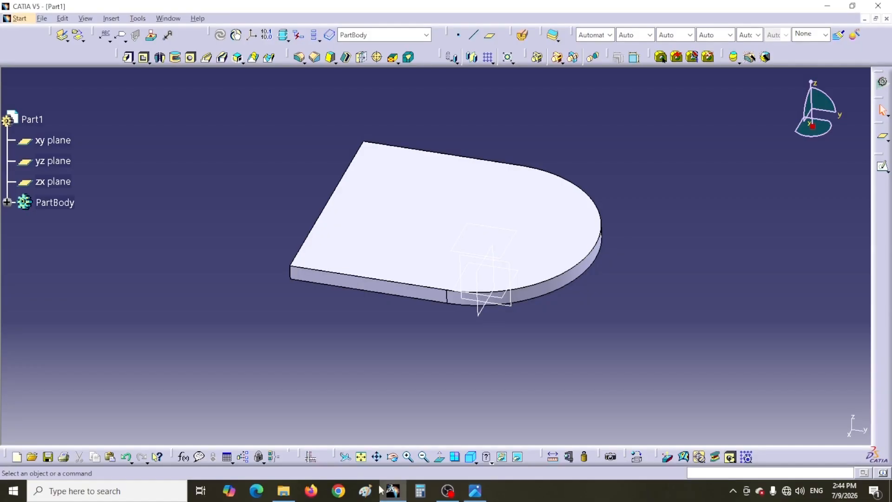
Step: Fillet the two vertical corner edges at the plate's square end with a 40 mm radius
{"action": "left_click", "coordinate": [298, 59]}
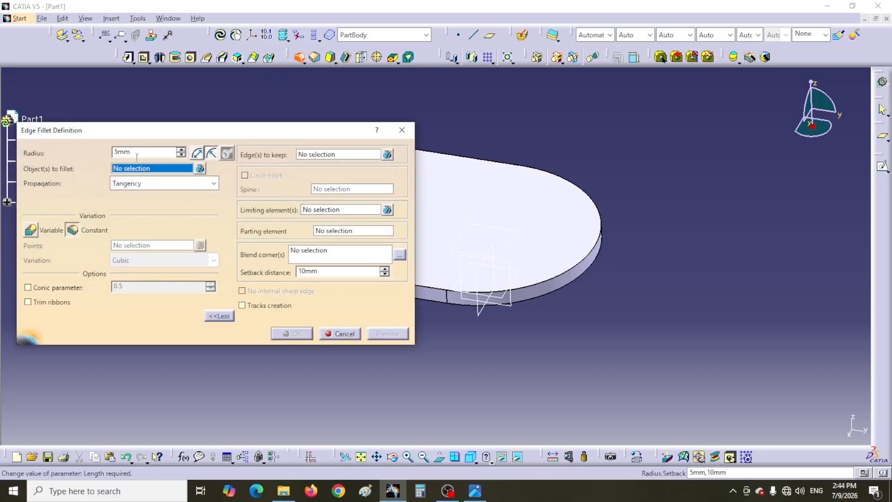
{"action": "type", "text": "40"}
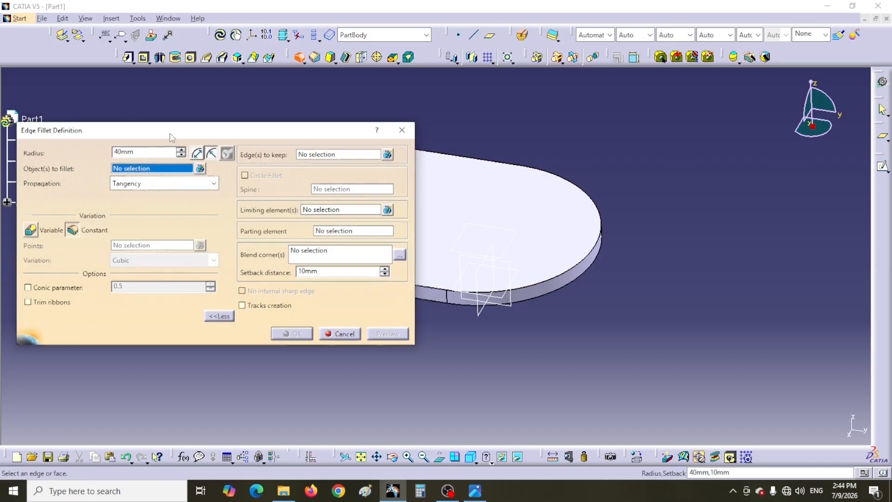
{"action": "left_click_drag", "start_coordinate": [168, 134], "coordinate": [485, 319]}
{"action": "left_click", "coordinate": [294, 274]}
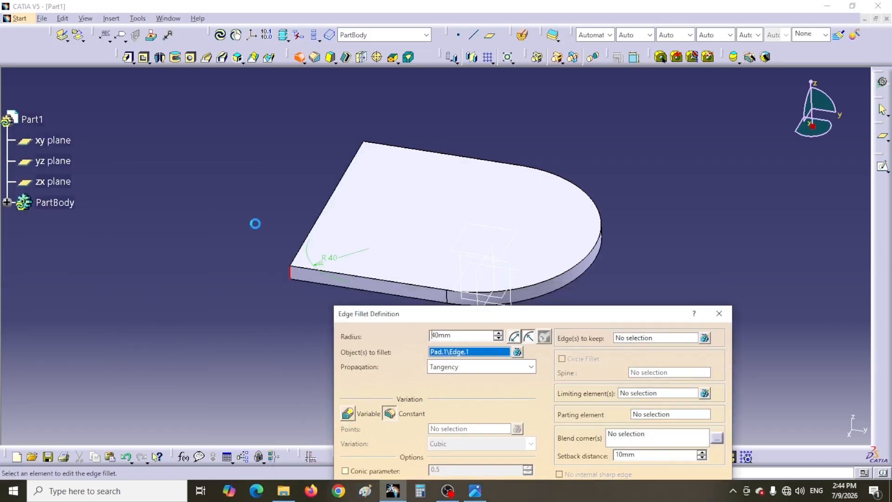
{"action": "middle_click_drag", "start_coordinate": [261, 175], "coordinate": [427, 254]}
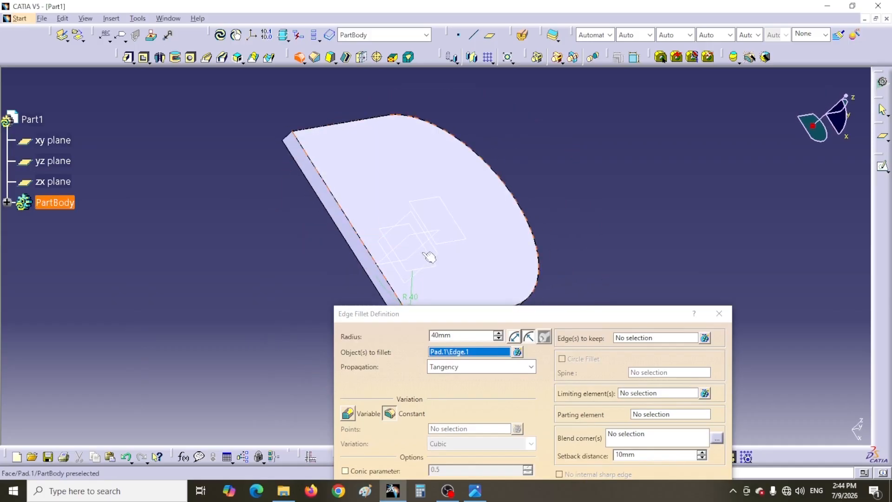
{"action": "left_click", "coordinate": [291, 136]}
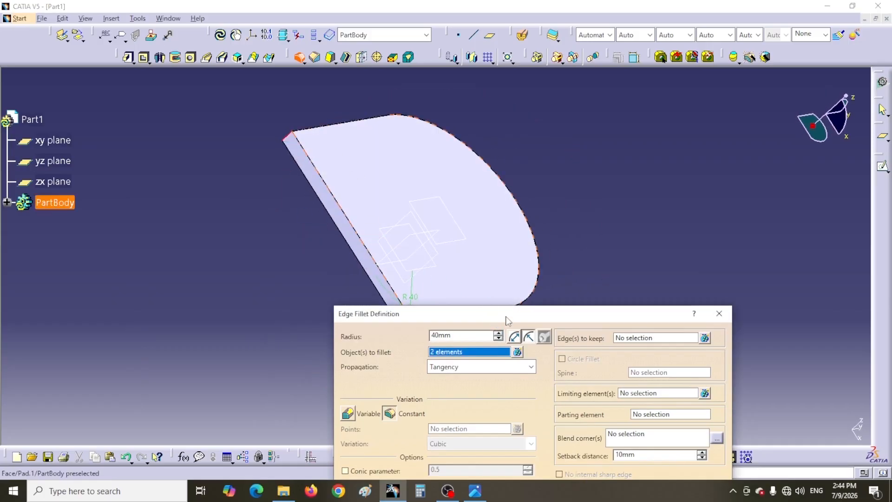
{"action": "left_click_drag", "start_coordinate": [507, 320], "coordinate": [473, 171]}
{"action": "left_click", "coordinate": [573, 366]}
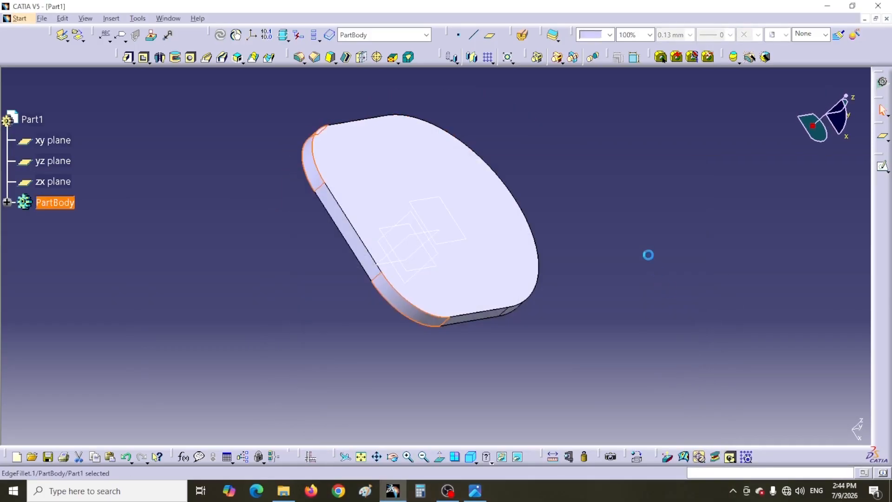
Step: Inspect the filleted plate from above and compare it with the plan view in the reference drawing
{"action": "middle_click_drag", "start_coordinate": [624, 181], "coordinate": [473, 199]}
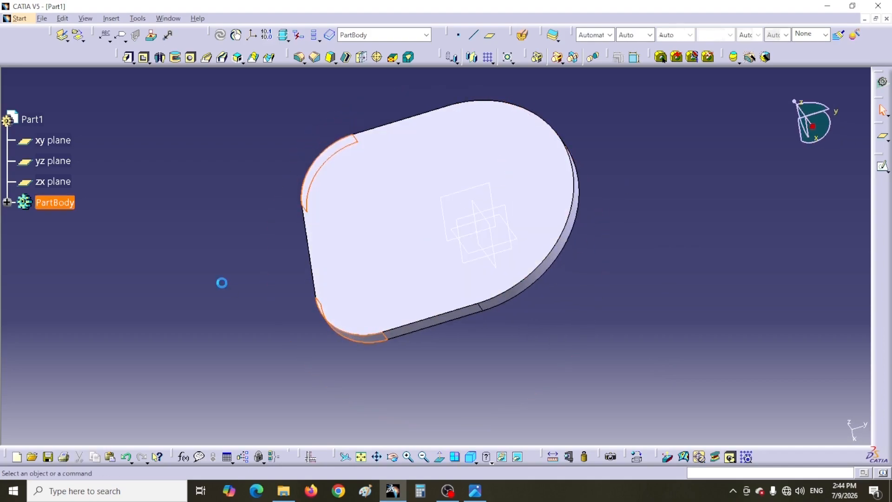
{"action": "middle_click_drag", "start_coordinate": [392, 283], "coordinate": [381, 223]}
{"action": "left_click", "coordinate": [475, 463]}
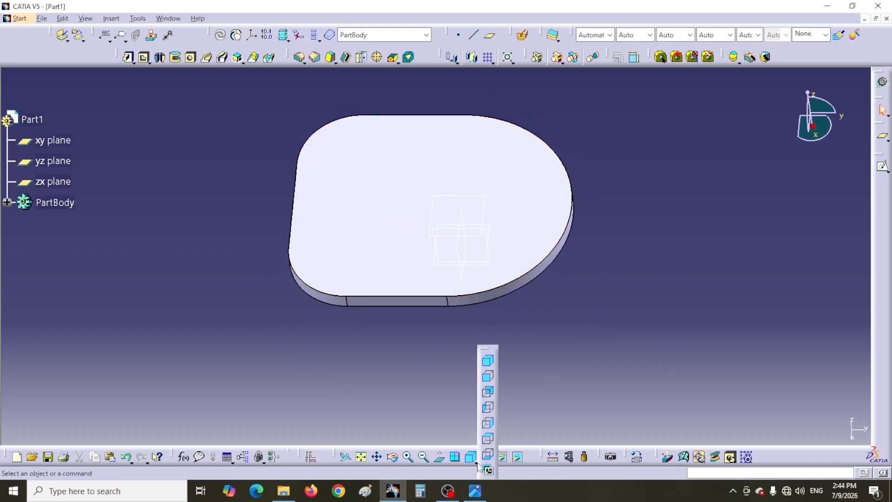
{"action": "left_click", "coordinate": [486, 439]}
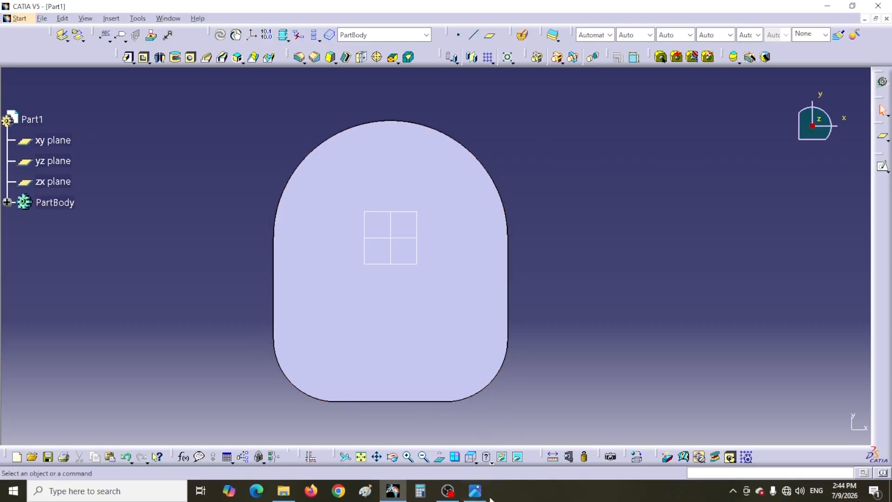
{"action": "left_click", "coordinate": [475, 490]}
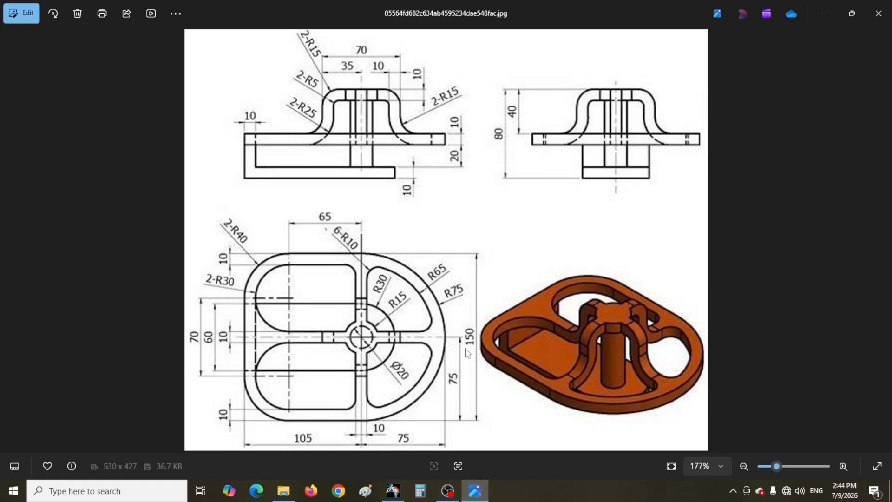
{"action": "left_click", "coordinate": [393, 491]}
Step: Start a sketch on the yz plane and orient the view normal to it, with the horizontal axis pointing right
{"action": "left_click", "coordinate": [475, 461]}
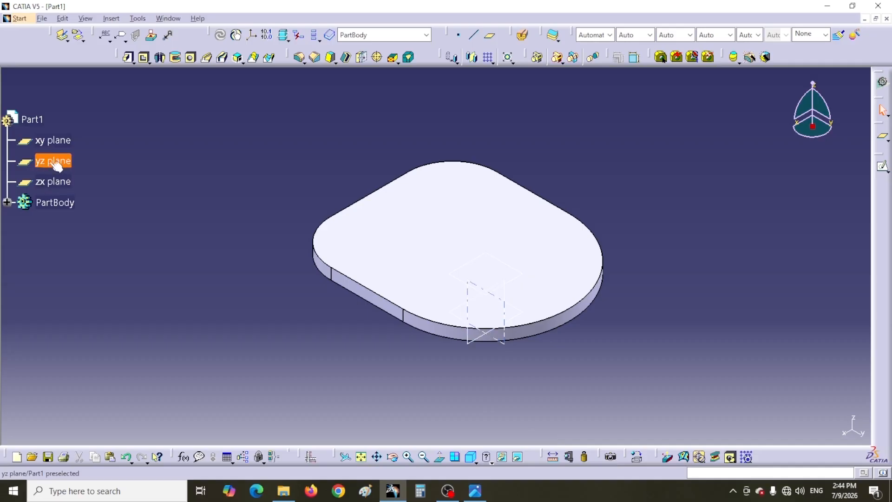
{"action": "left_click", "coordinate": [504, 339]}
{"action": "left_click", "coordinate": [882, 166]}
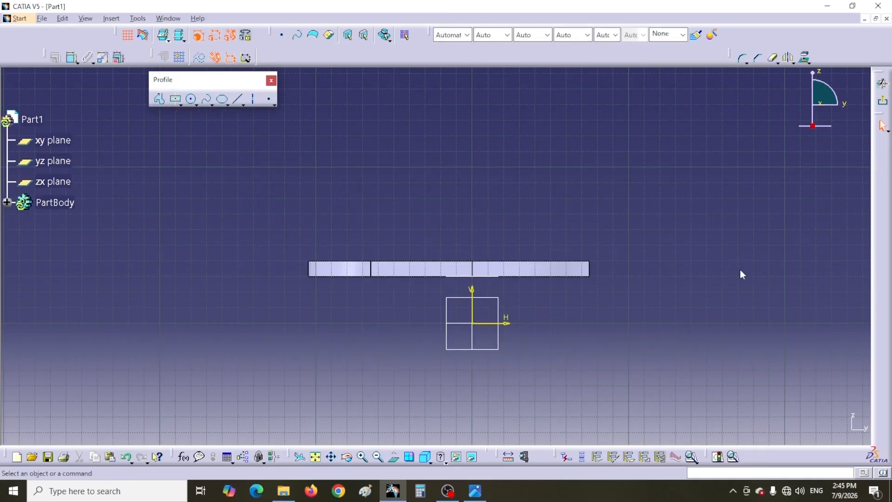
{"action": "middle_click_drag", "start_coordinate": [567, 194], "coordinate": [563, 240]}
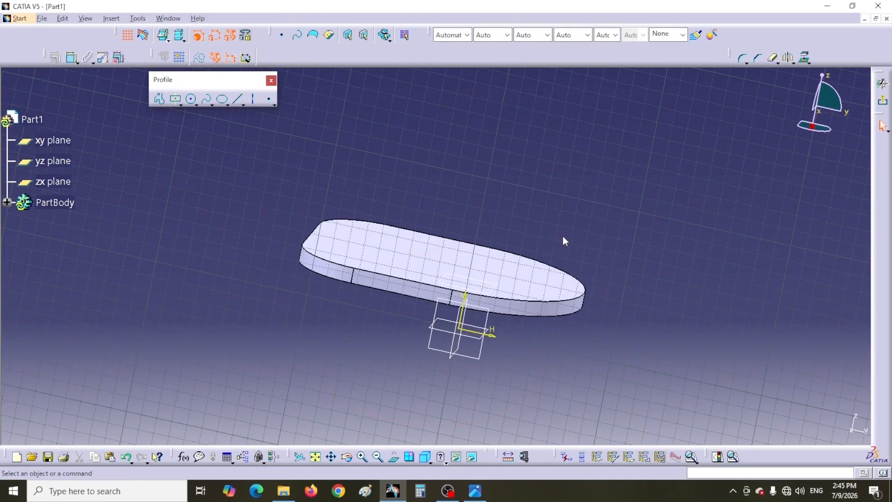
{"action": "left_click", "coordinate": [394, 456]}
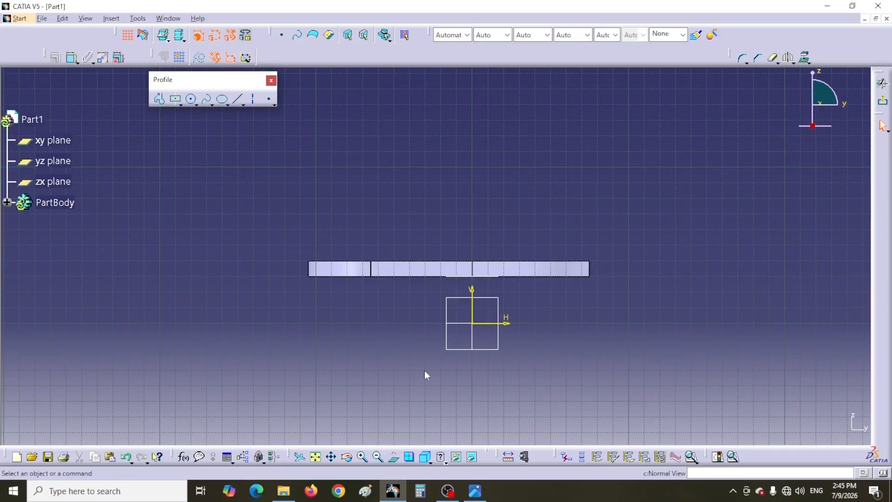
{"action": "left_click", "coordinate": [394, 456]}
{"action": "middle_click_drag", "start_coordinate": [554, 222], "coordinate": [571, 254]}
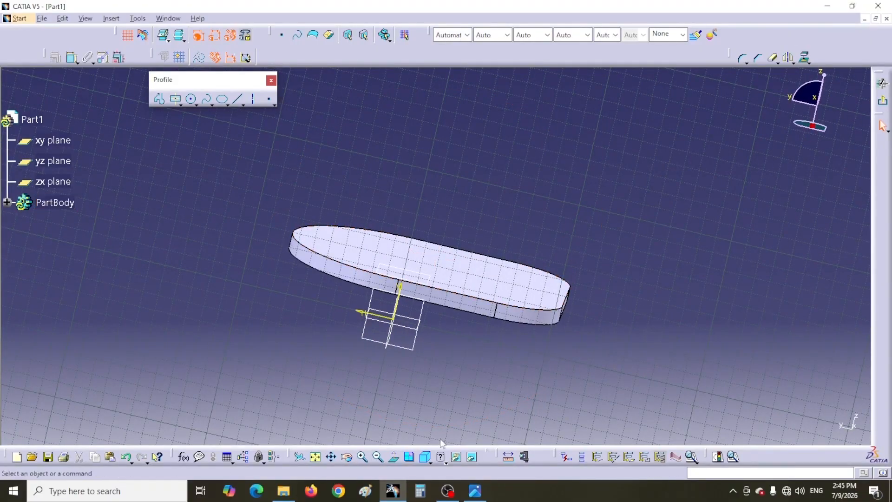
{"action": "left_click", "coordinate": [394, 457]}
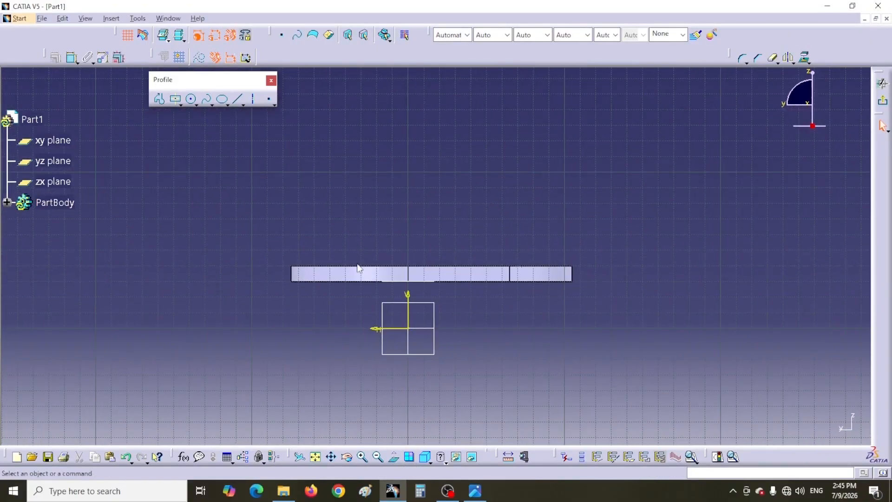
{"action": "left_click", "coordinate": [392, 462]}
{"action": "middle_click_drag", "start_coordinate": [553, 201], "coordinate": [554, 241]}
{"action": "left_click", "coordinate": [394, 458]}
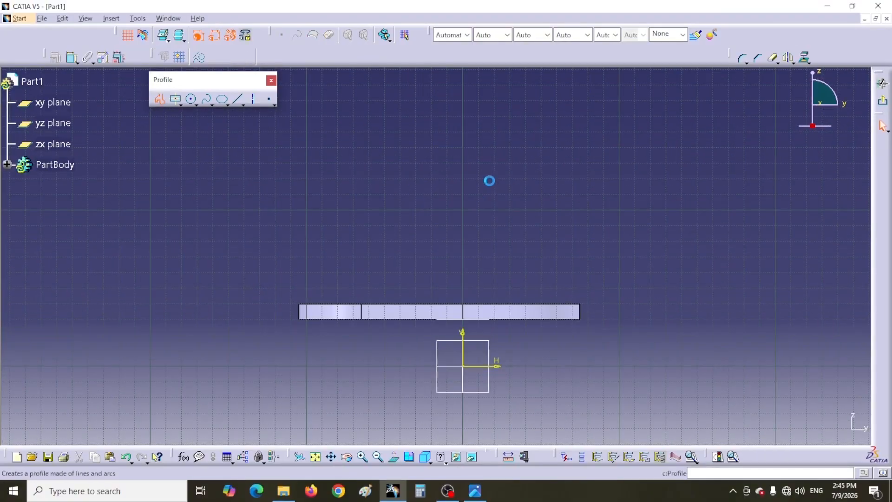
Step: Sketch a stepped open profile above the plate: a horizontal line about 36 mm, a vertical about 70 mm down, and a horizontal about 26 mm outward
{"action": "left_click", "coordinate": [473, 179]}
{"action": "left_click", "coordinate": [529, 179]}
{"action": "left_click", "coordinate": [528, 288]}
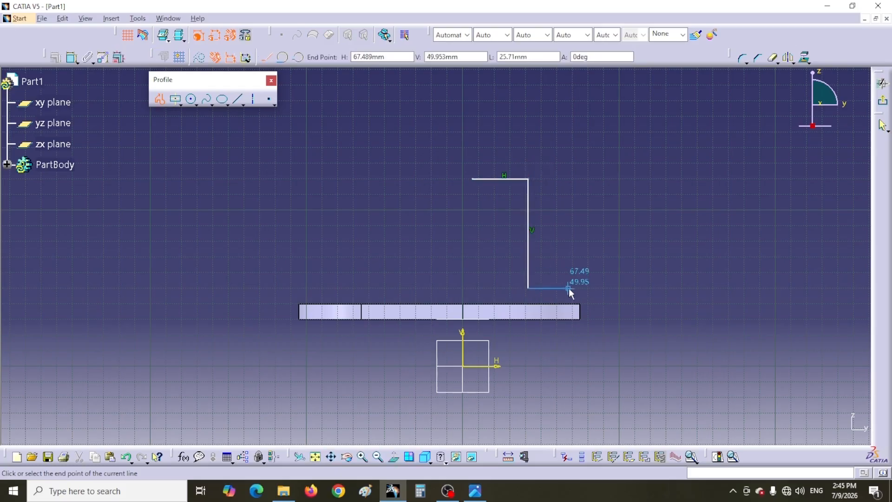
{"action": "left_click", "coordinate": [568, 288]}
{"action": "left_click", "coordinate": [160, 98]}
{"action": "left_click", "coordinate": [613, 247]}
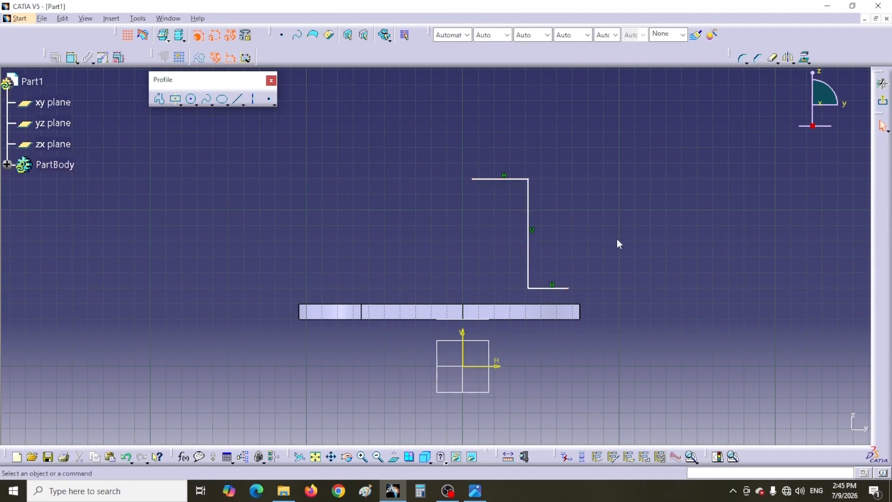
Step: Dimension the profile's top line from the sketch's horizontal axis and set the distance to 80 mm
{"action": "left_click", "coordinate": [71, 57]}
{"action": "left_click", "coordinate": [492, 179]}
{"action": "left_click", "coordinate": [477, 366]}
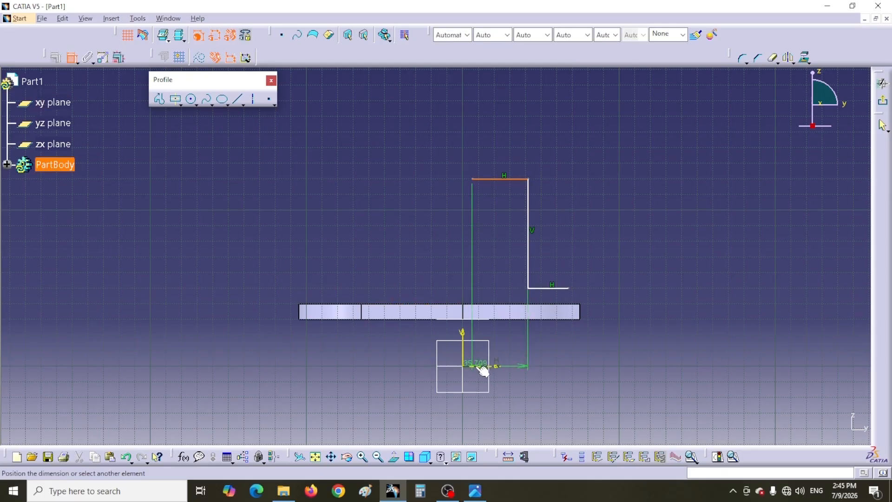
{"action": "left_click", "coordinate": [247, 287]}
{"action": "double_click", "coordinate": [248, 290]}
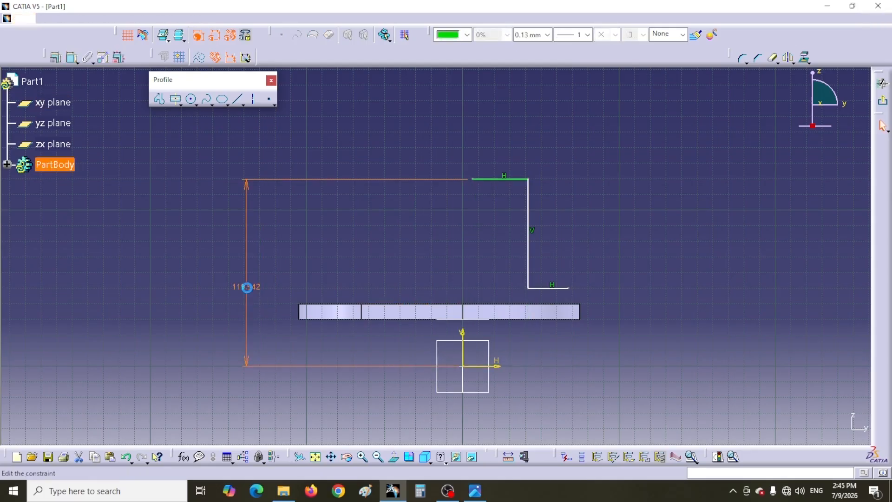
{"action": "type", "text": "80"}
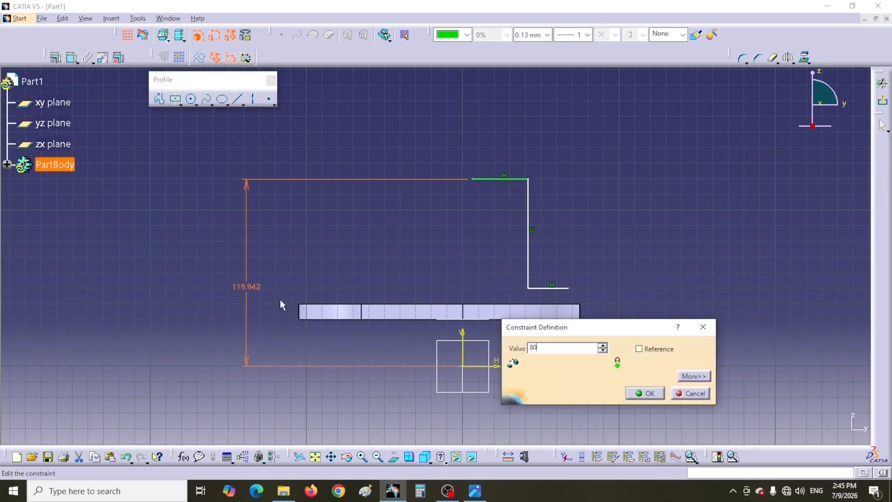
{"action": "key", "text": "Return"}
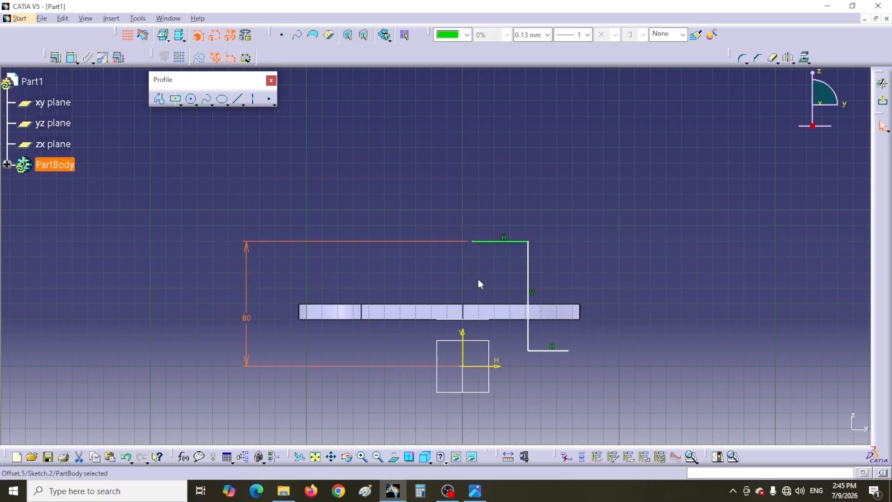
Step: Raise the profile's lower horizontal line to just above the plate, then check the bracket's heights in the reference drawing
{"action": "mouse_move", "coordinate": [537, 351]}
{"action": "left_mouse_down"}
{"action": "mouse_move", "coordinate": [546, 328]}
{"action": "mouse_move", "coordinate": [521, 295]}
{"action": "left_mouse_up"}
{"action": "middle_click_drag", "start_coordinate": [517, 352], "coordinate": [491, 246]}
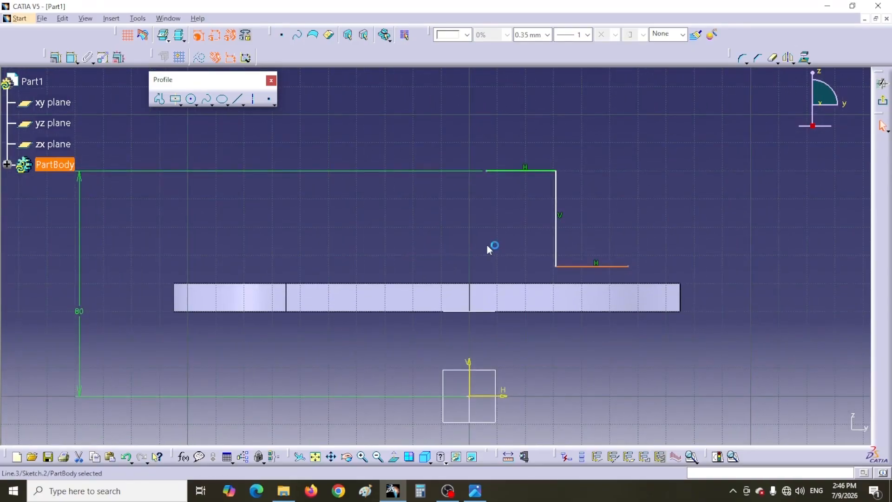
{"action": "left_click", "coordinate": [471, 493]}
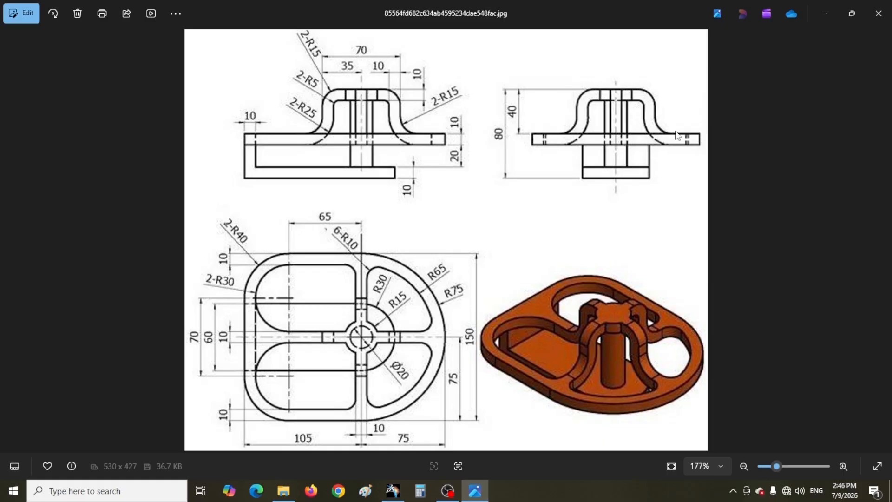
{"action": "key", "text": "alt+Tab"}
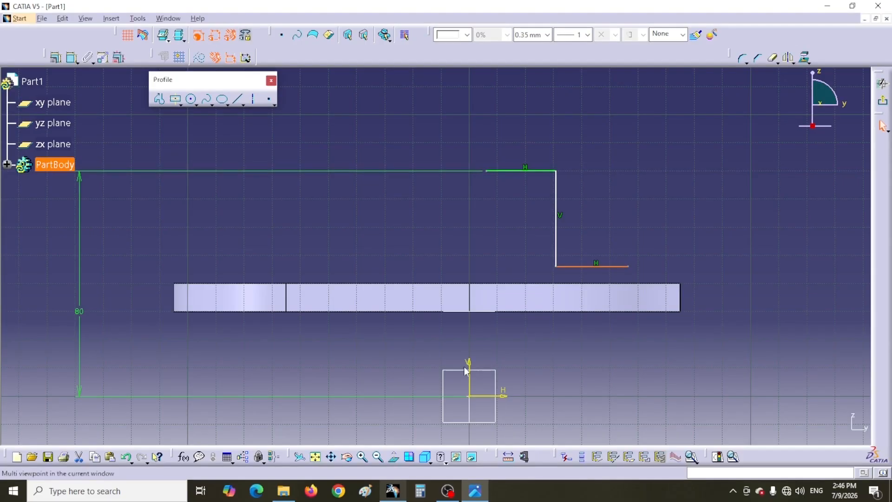
Step: Move the 80 mm height dimension to the outer side of the stepped profile
{"action": "middle_click_drag", "start_coordinate": [608, 345], "coordinate": [599, 322]}
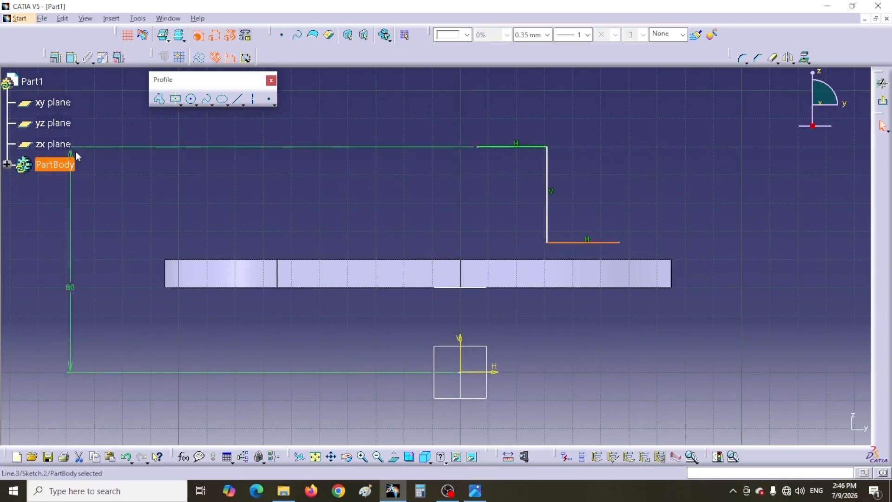
{"action": "mouse_move", "coordinate": [74, 155]}
{"action": "left_mouse_down"}
{"action": "mouse_move", "coordinate": [131, 171]}
{"action": "mouse_move", "coordinate": [680, 211]}
{"action": "left_mouse_up"}
{"action": "left_click", "coordinate": [467, 205]}
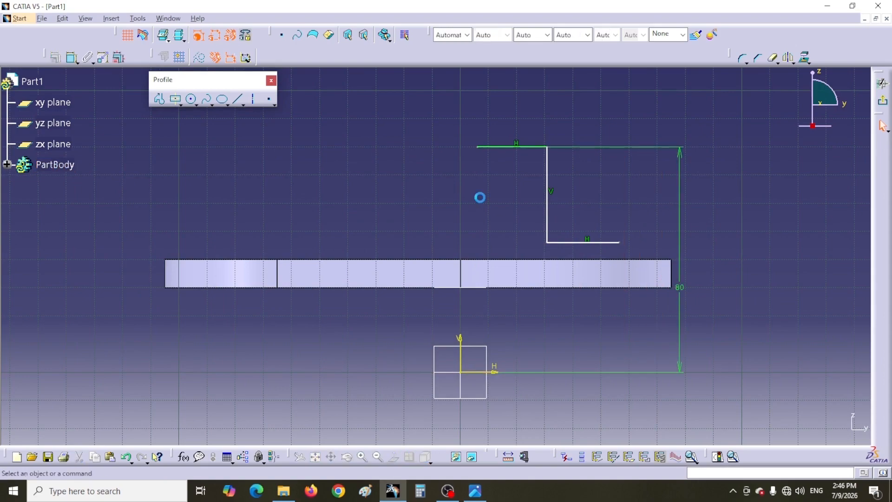
Step: Dimension the profile's vertical line from the sketch's vertical axis and set the distance to 35 mm
{"action": "left_click", "coordinate": [70, 58]}
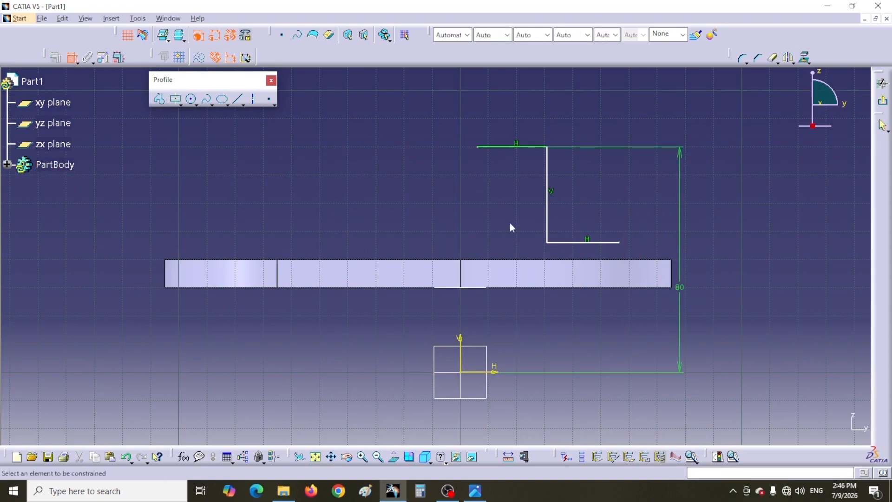
{"action": "left_click", "coordinate": [547, 217]}
{"action": "left_click", "coordinate": [461, 366]}
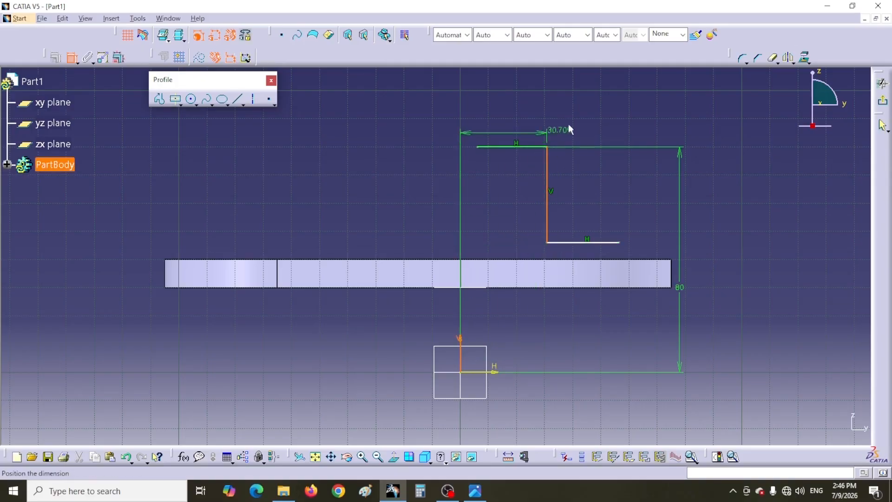
{"action": "left_click", "coordinate": [598, 120]}
{"action": "double_click", "coordinate": [591, 117]}
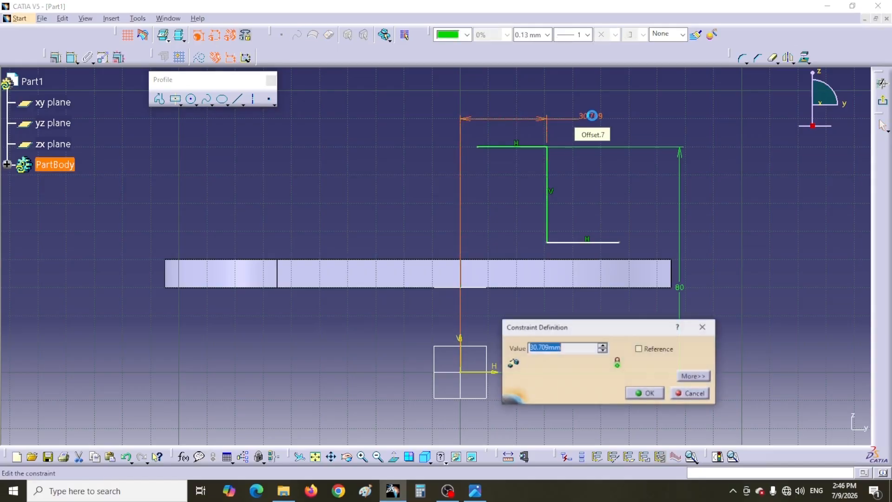
{"action": "type", "text": "35"}
{"action": "key", "text": "Return"}
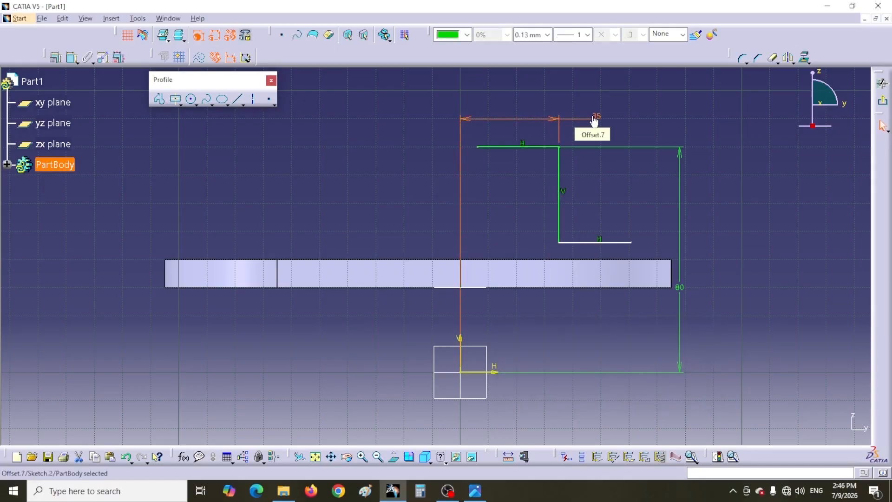
Step: Check the arm dimensions in the reference drawing and make the top line's free endpoint coincident with the sketch's vertical axis
{"action": "left_click", "coordinate": [475, 491]}
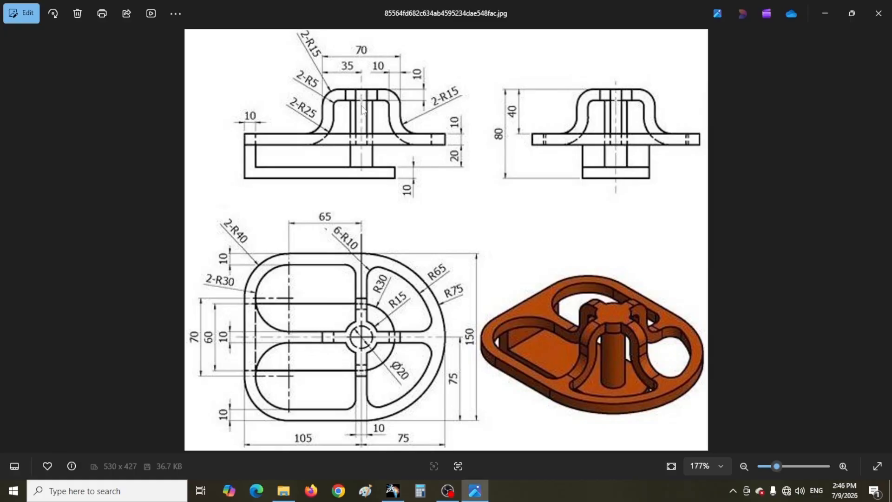
{"action": "left_click", "coordinate": [392, 490]}
{"action": "middle_click_drag", "start_coordinate": [614, 202], "coordinate": [625, 213]}
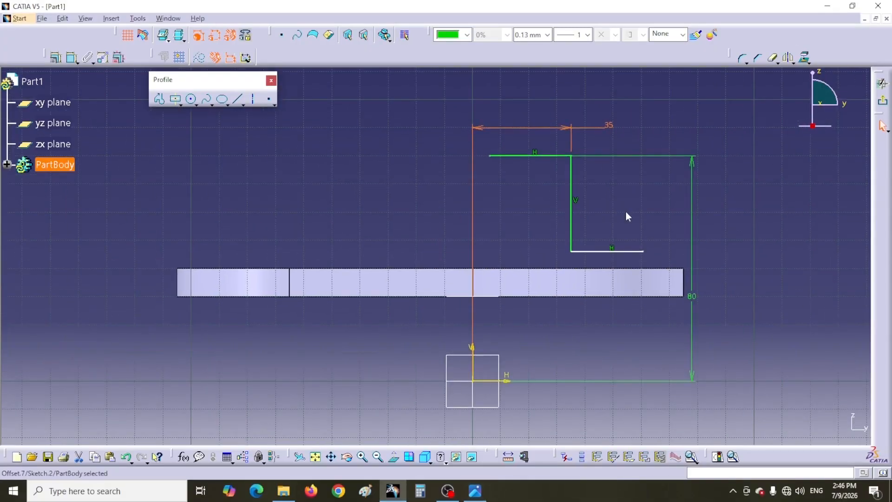
{"action": "left_click", "coordinate": [72, 58]}
{"action": "left_click", "coordinate": [491, 156]}
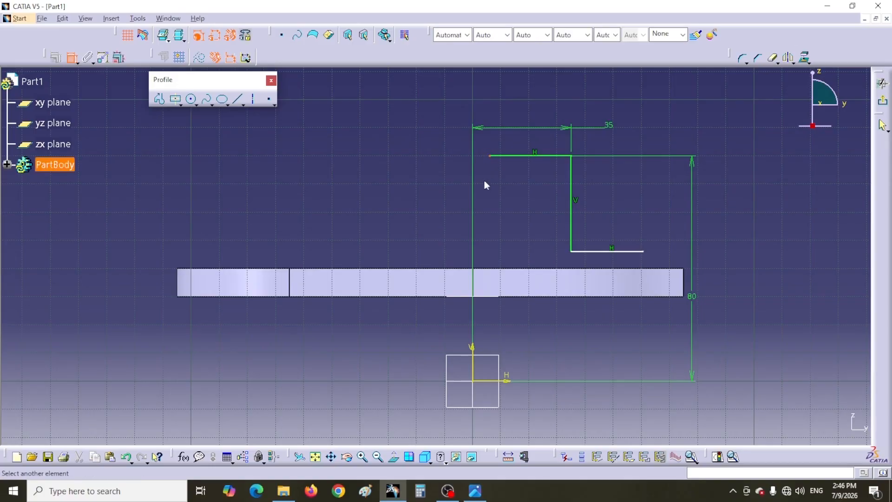
{"action": "left_click", "coordinate": [473, 349]}
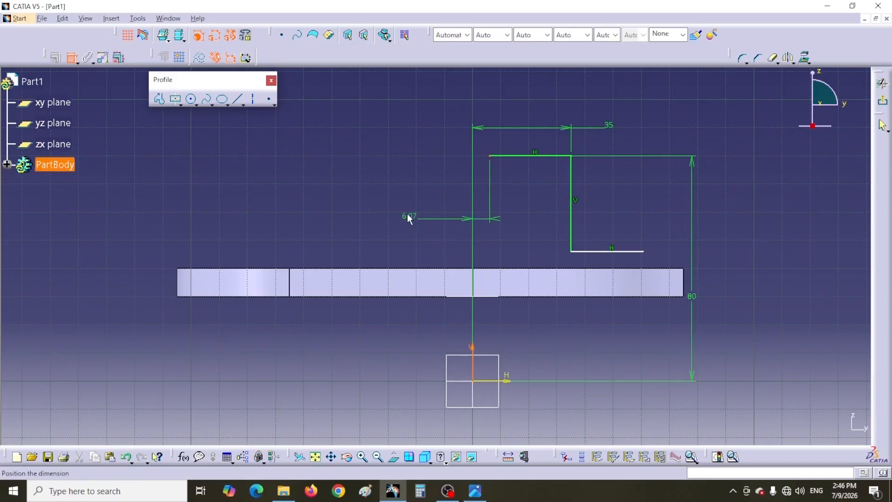
{"action": "right_click", "coordinate": [408, 216]}
{"action": "left_click", "coordinate": [435, 265]}
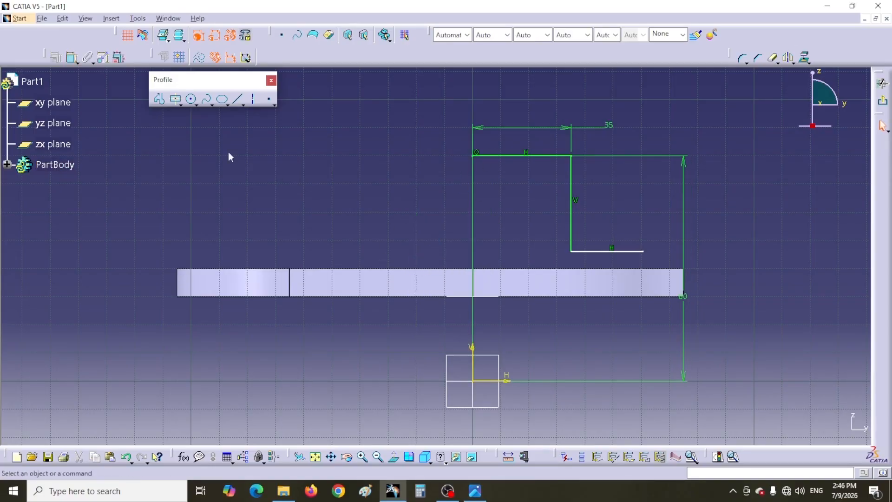
Step: Make the profile's lower horizontal line coincident with the plate's top edge
{"action": "left_click", "coordinate": [72, 58]}
{"action": "left_click", "coordinate": [599, 251]}
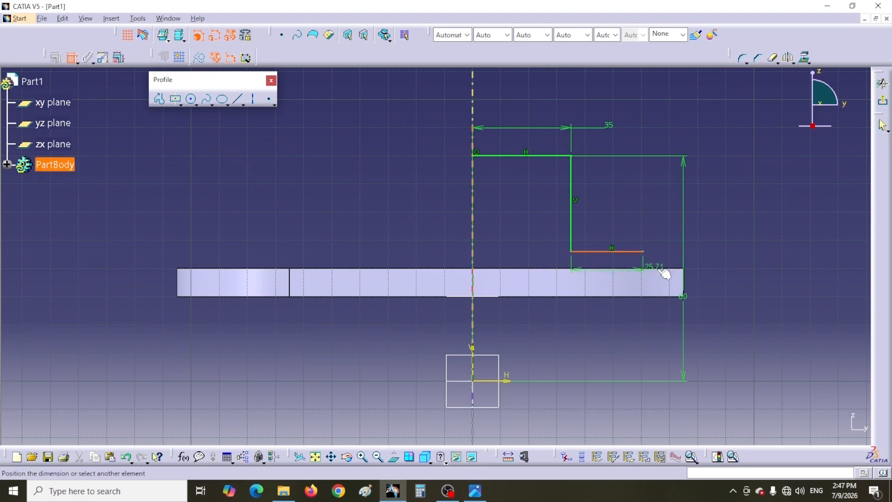
{"action": "left_click", "coordinate": [666, 270]}
{"action": "right_click", "coordinate": [732, 260]}
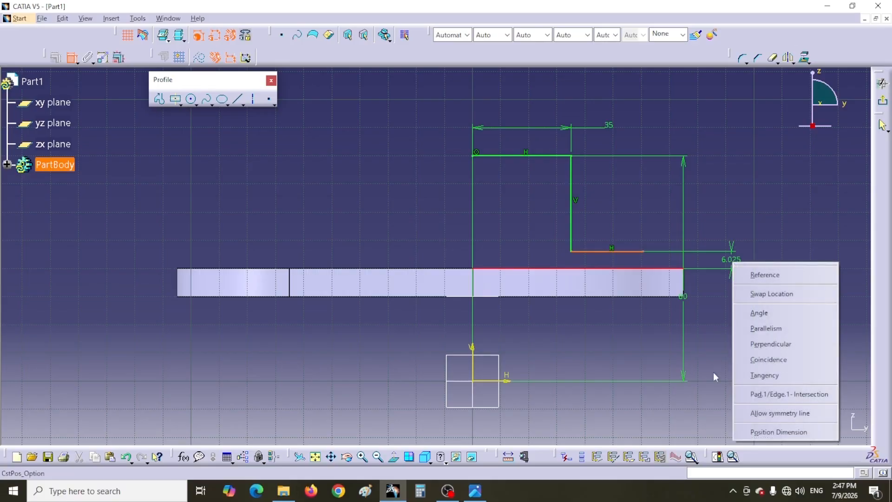
{"action": "left_click", "coordinate": [760, 363]}
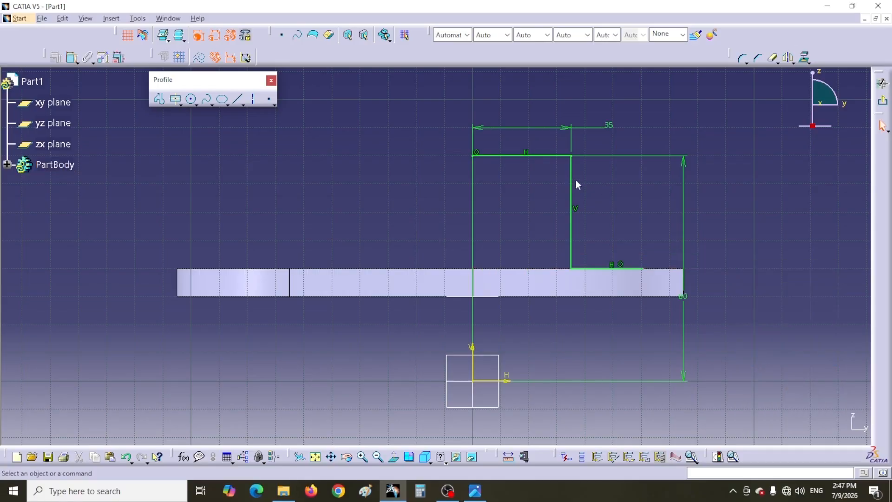
Step: Dimension the lower line's outer endpoint from the sketch's vertical axis and set the distance to 75 mm
{"action": "left_click", "coordinate": [69, 58]}
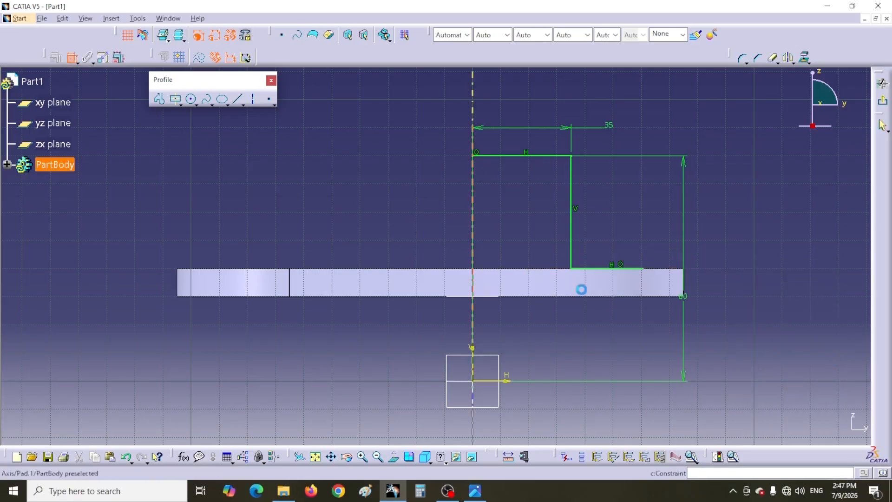
{"action": "left_click", "coordinate": [644, 268]}
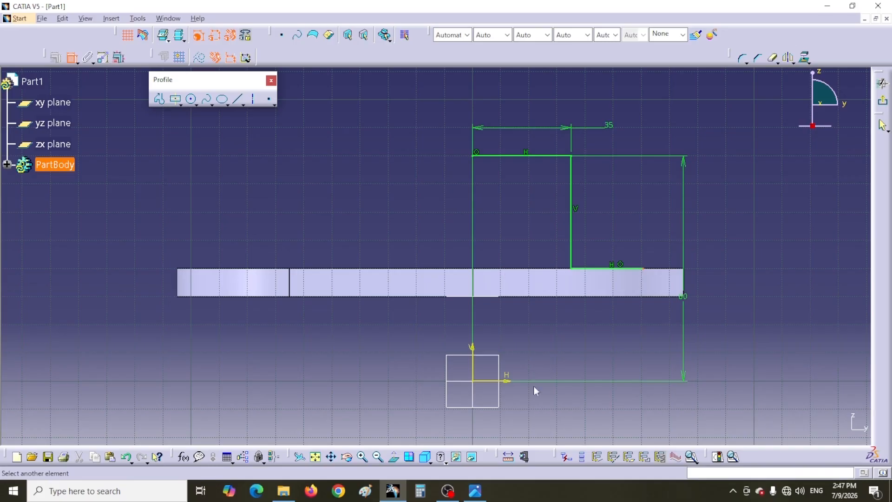
{"action": "left_click", "coordinate": [476, 364]}
{"action": "left_click", "coordinate": [562, 335]}
{"action": "double_click", "coordinate": [562, 336]}
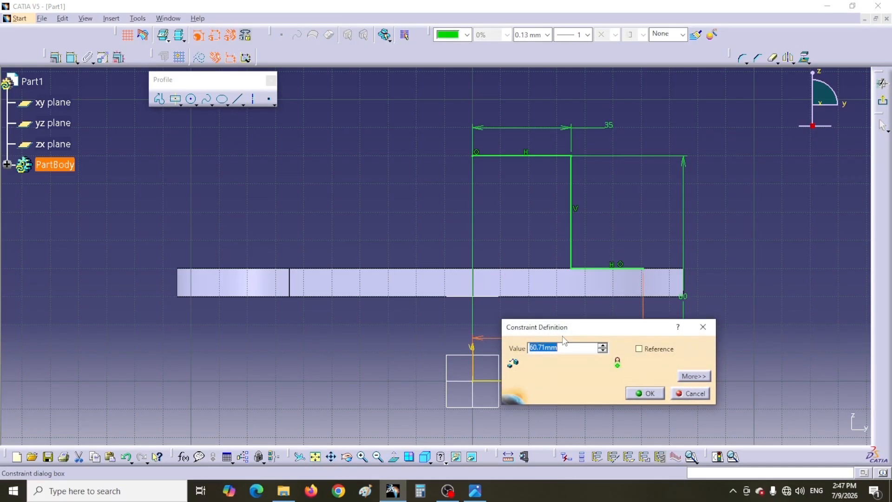
{"action": "key", "text": "Return"}
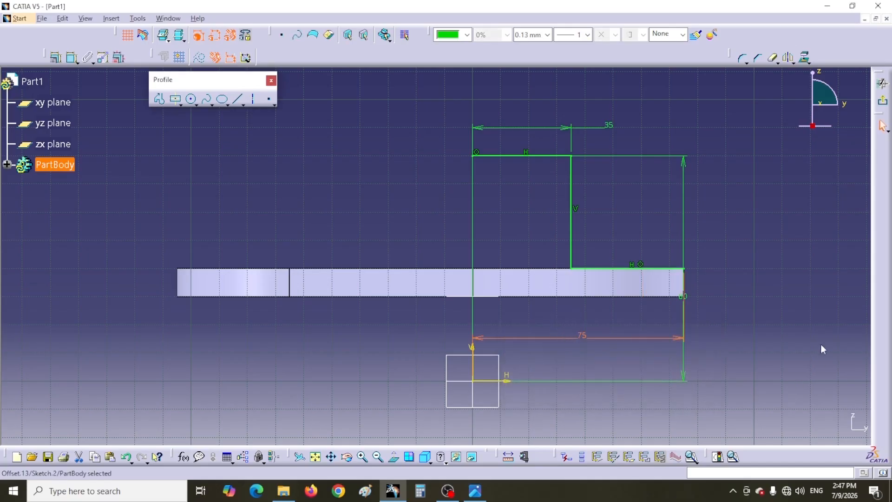
{"action": "left_click", "coordinate": [811, 328]}
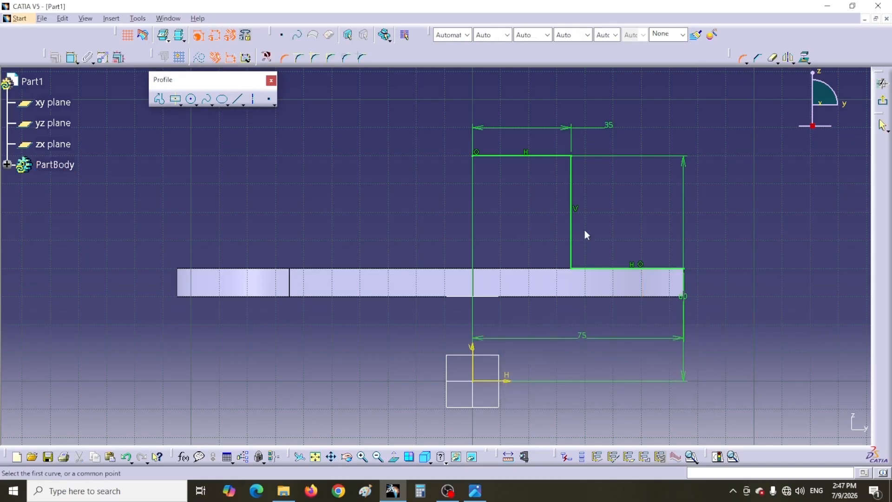
Step: Round the corner between the profile's top line and vertical line with a 15 mm radius
{"action": "left_click", "coordinate": [573, 192]}
{"action": "left_click", "coordinate": [559, 157]}
{"action": "left_click", "coordinate": [562, 176]}
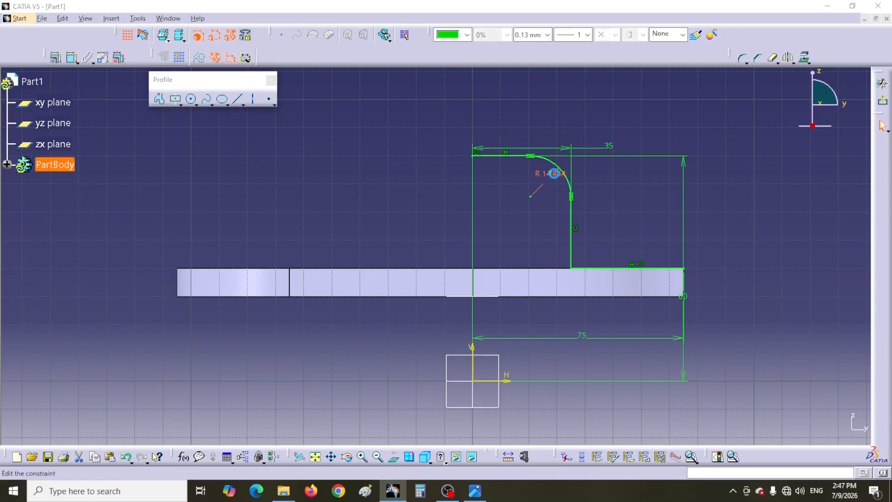
{"action": "double_click", "coordinate": [556, 176]}
{"action": "type", "text": "1"}
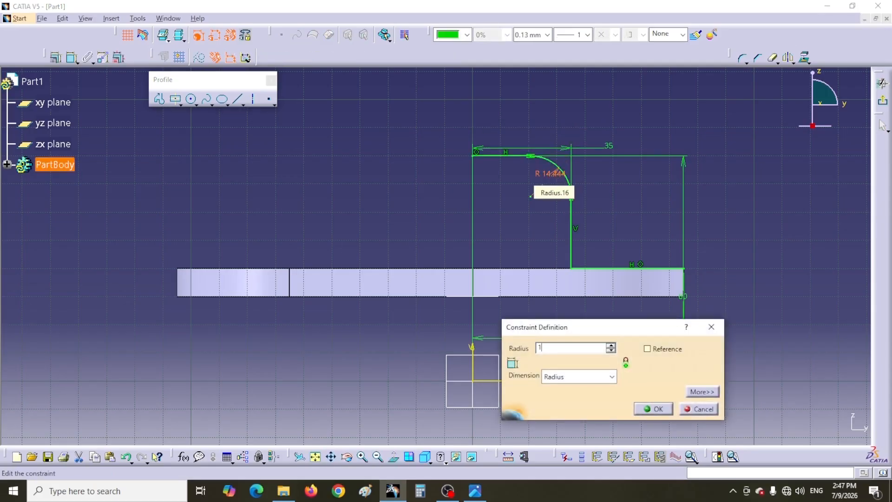
{"action": "type", "text": "5"}
{"action": "key", "text": "Return"}
Step: Round the corner between the profile's vertical line and lower horizontal line with a 15 mm radius
{"action": "left_click", "coordinate": [742, 58]}
{"action": "left_click", "coordinate": [616, 269]}
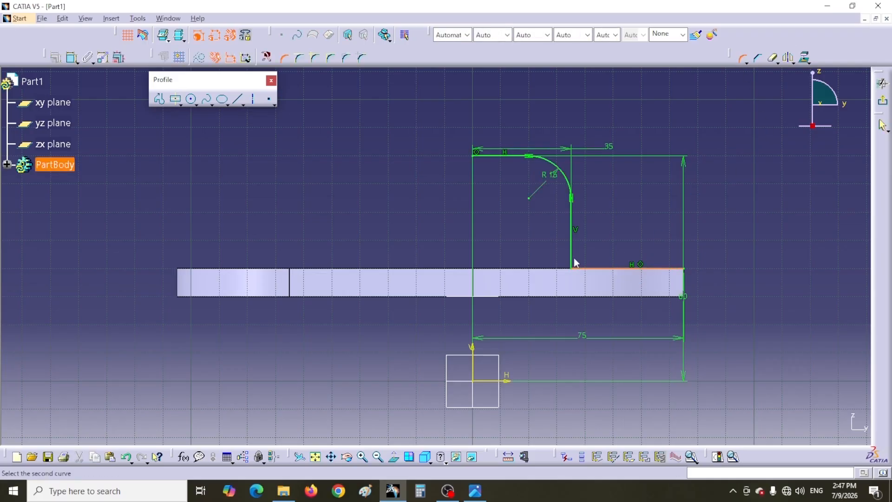
{"action": "left_click", "coordinate": [571, 257]}
{"action": "left_click", "coordinate": [586, 253]}
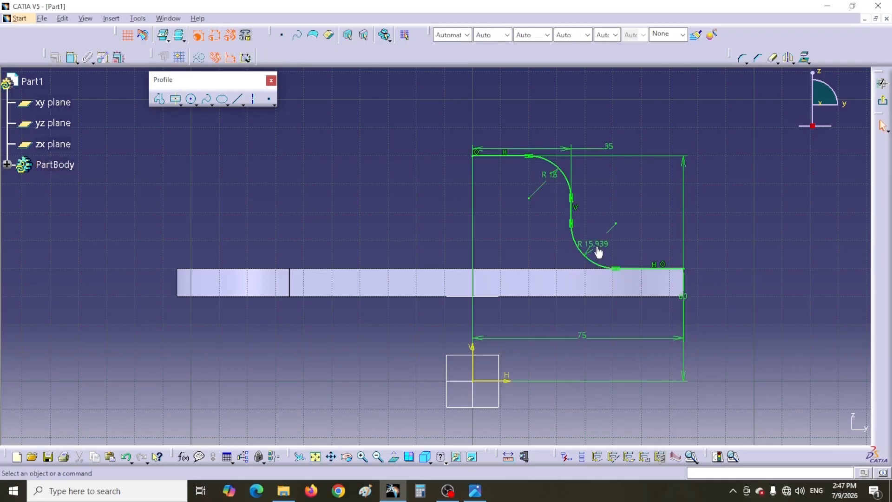
{"action": "double_click", "coordinate": [594, 244]}
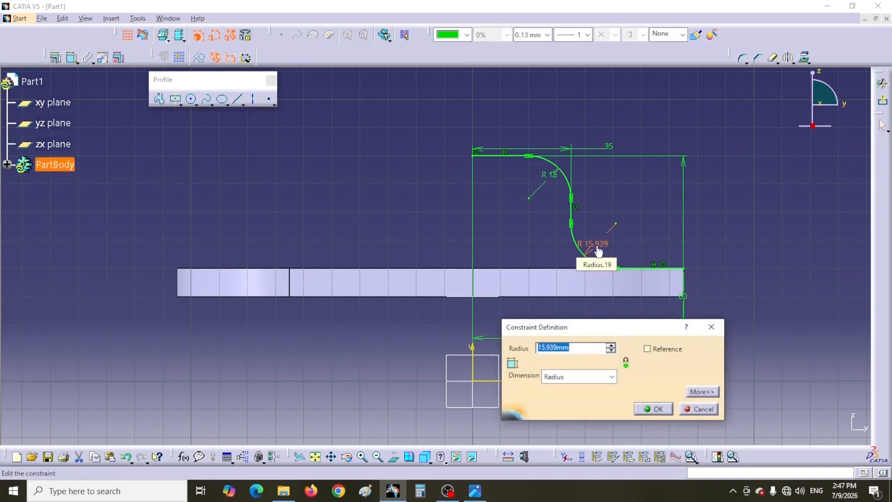
{"action": "type", "text": "15"}
{"action": "key", "text": "Return"}
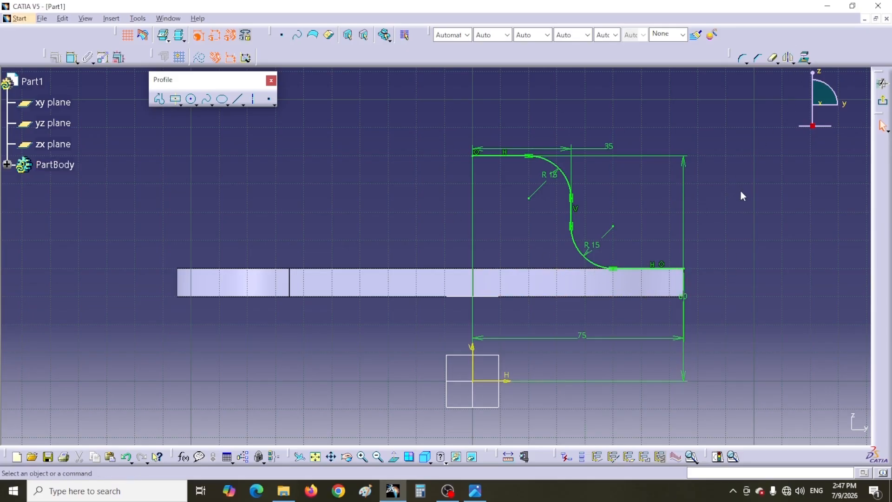
Step: Offset the whole rounded profile by 10 mm towards its inner, lower side
{"action": "mouse_move", "coordinate": [416, 123]}
{"action": "left_mouse_down"}
{"action": "mouse_move", "coordinate": [463, 193]}
{"action": "mouse_move", "coordinate": [692, 279]}
{"action": "left_mouse_up"}
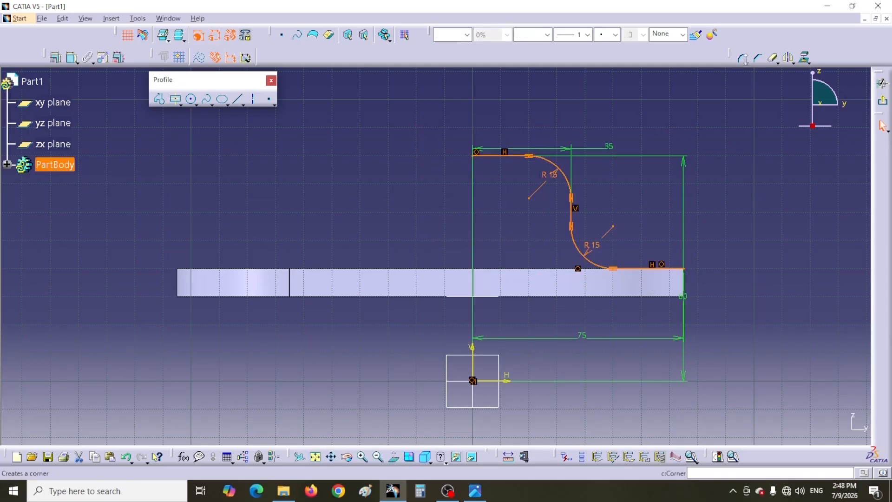
{"action": "left_click", "coordinate": [805, 59]}
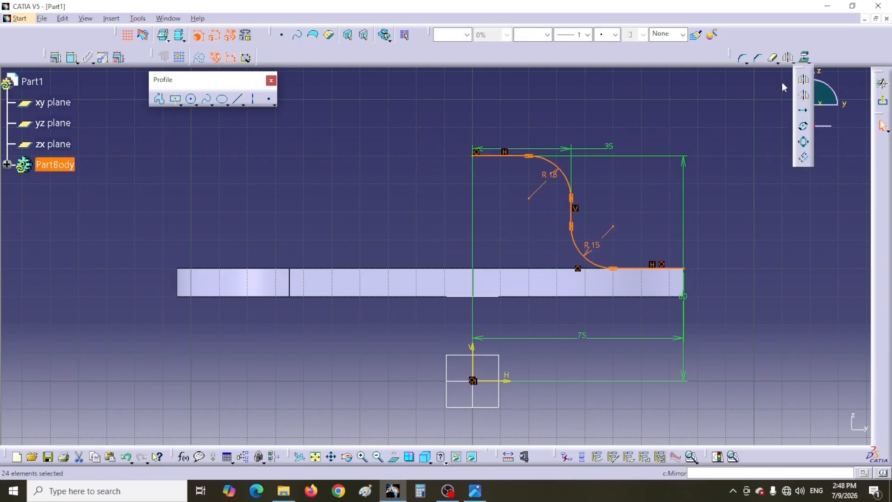
{"action": "left_click", "coordinate": [803, 158]}
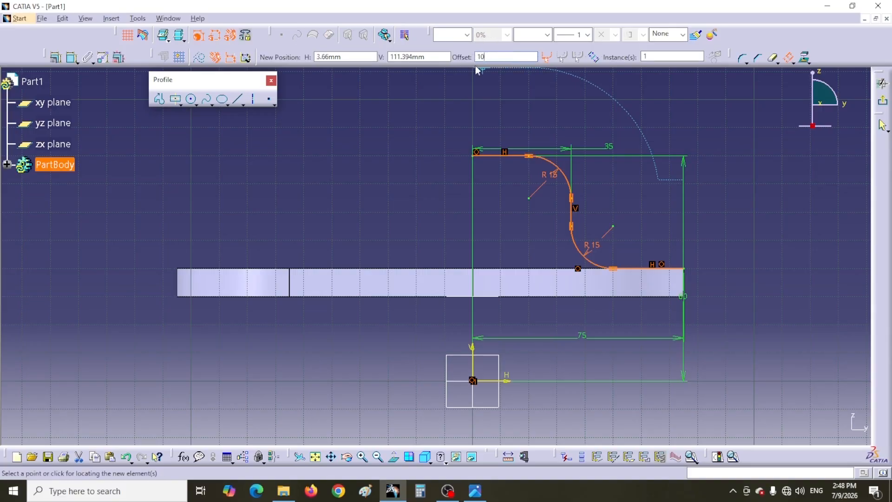
{"action": "left_click", "coordinate": [537, 176]}
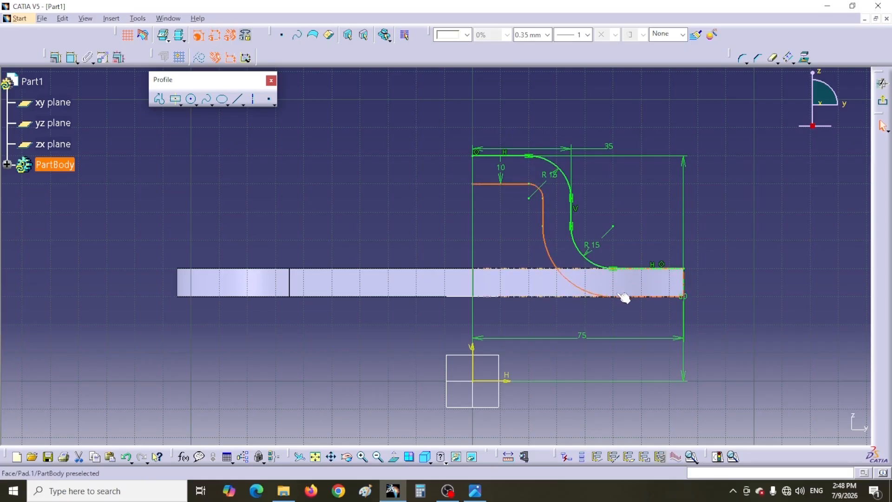
{"action": "left_click", "coordinate": [715, 272]}
Step: Close the profile with straight lines joining the two curves at the vertical axis and at the plate's outer edge
{"action": "left_click", "coordinate": [237, 98]}
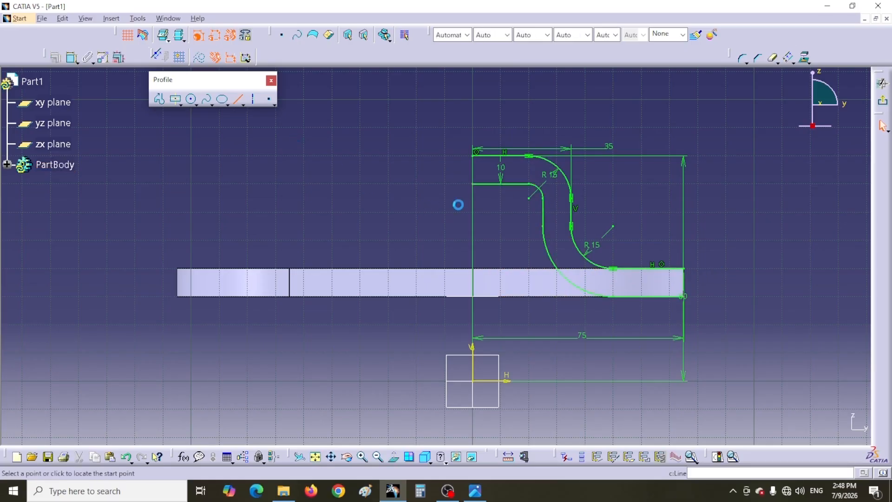
{"action": "left_click", "coordinate": [472, 184]}
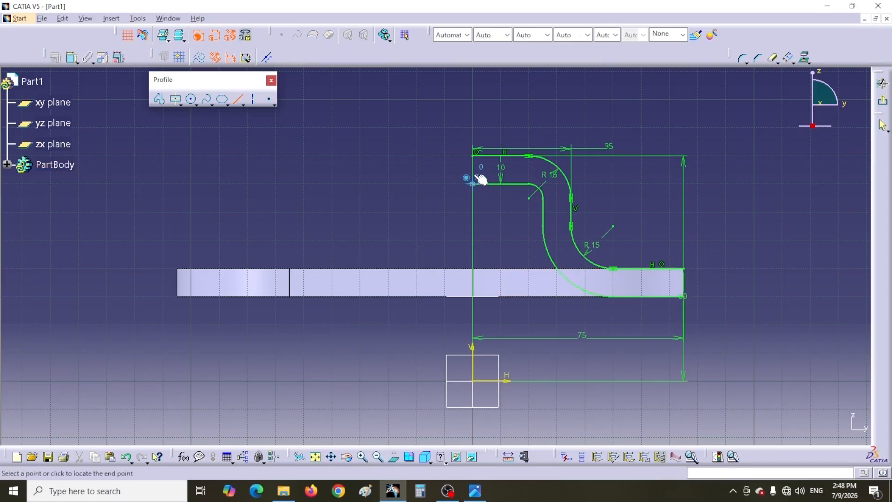
{"action": "left_click", "coordinate": [473, 156]}
{"action": "left_click", "coordinate": [237, 98]}
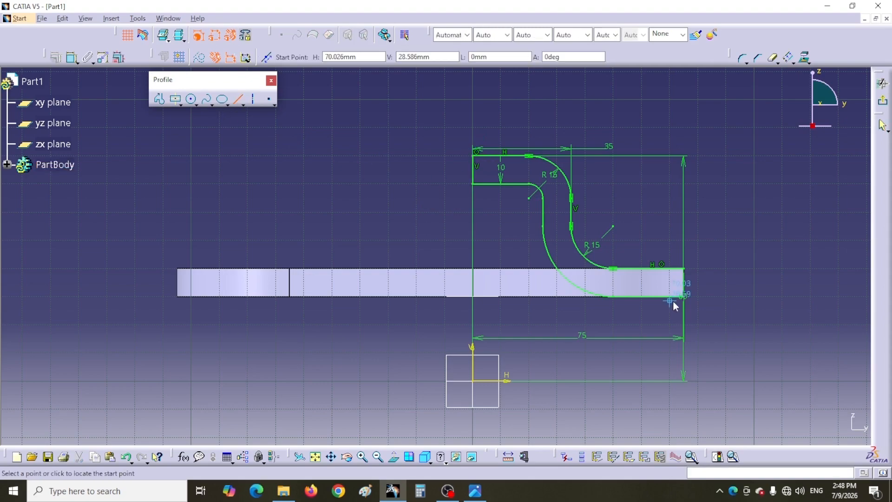
{"action": "left_click", "coordinate": [683, 296]}
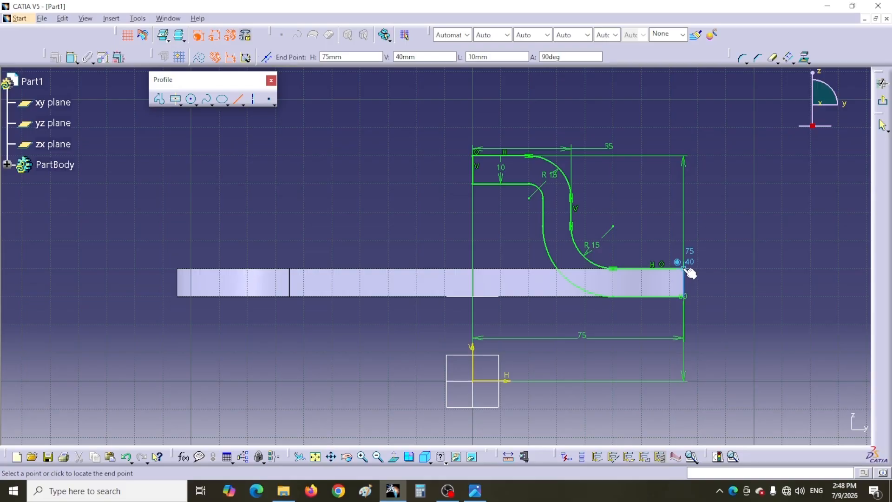
{"action": "left_click", "coordinate": [685, 268]}
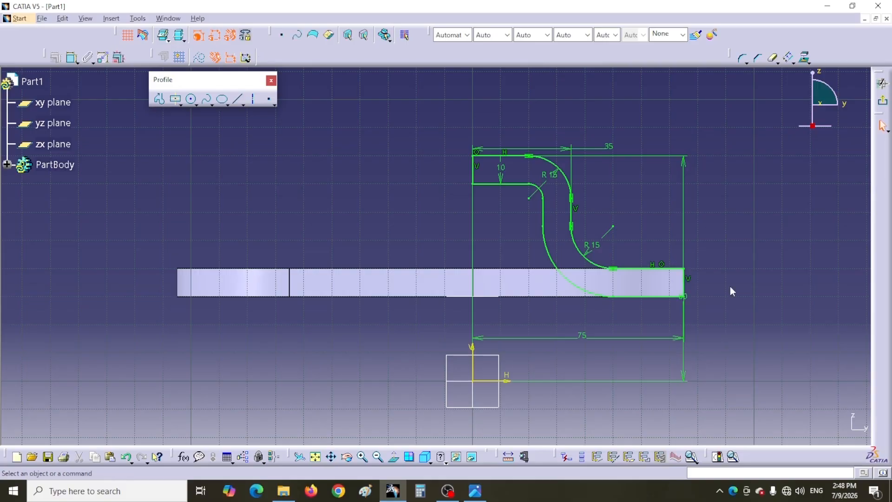
Step: Exit the sketch and revolve the closed profile 360° about the Z axis as a shaft
{"action": "left_click", "coordinate": [882, 102]}
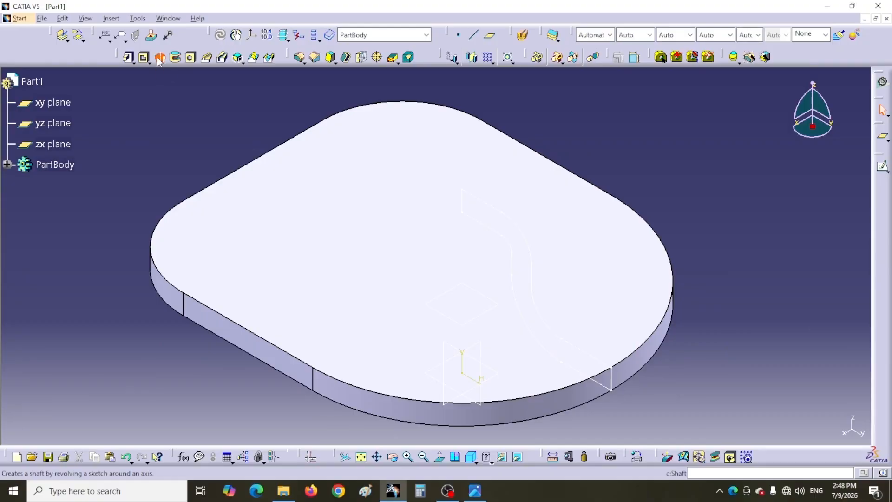
{"action": "left_click", "coordinate": [160, 58]}
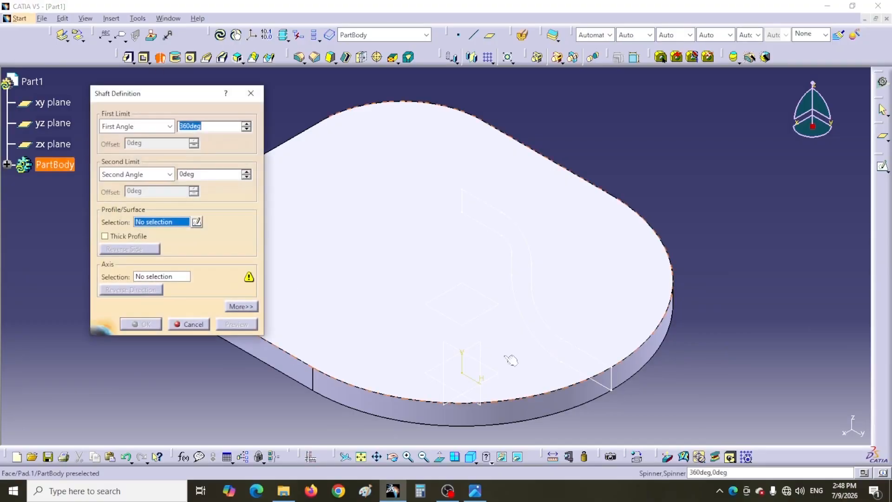
{"action": "left_click", "coordinate": [578, 345]}
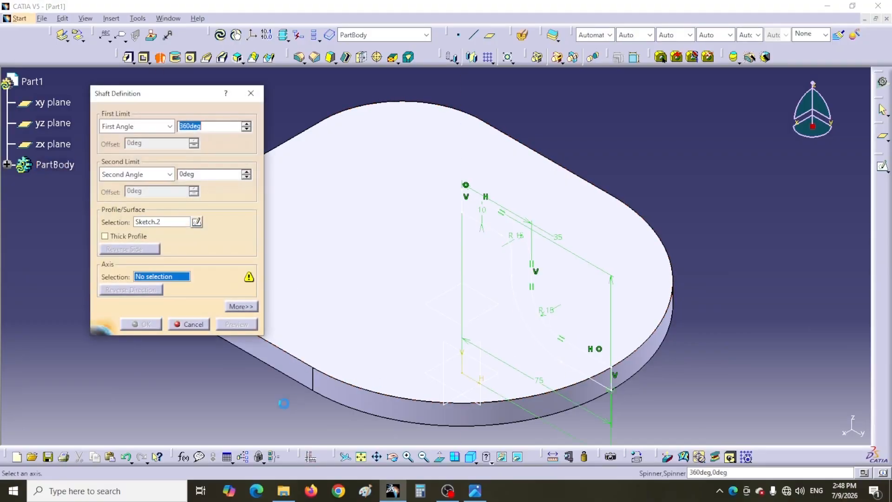
{"action": "right_click", "coordinate": [158, 277]}
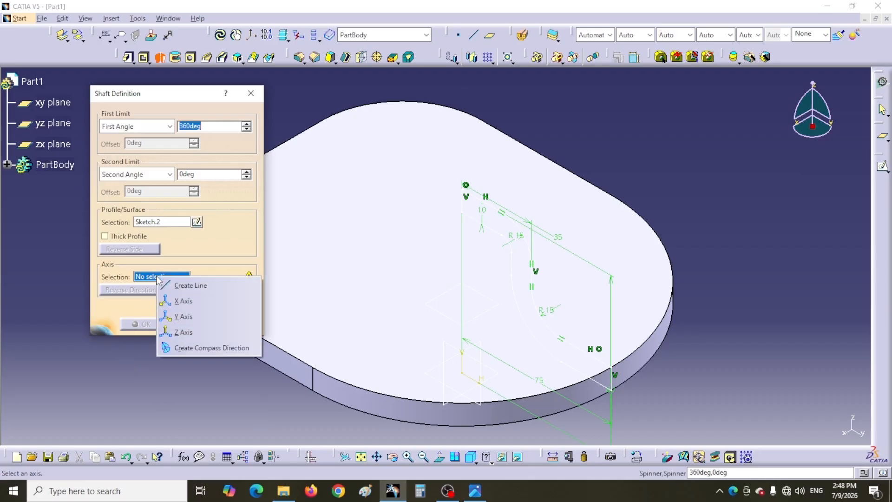
{"action": "left_click", "coordinate": [183, 331]}
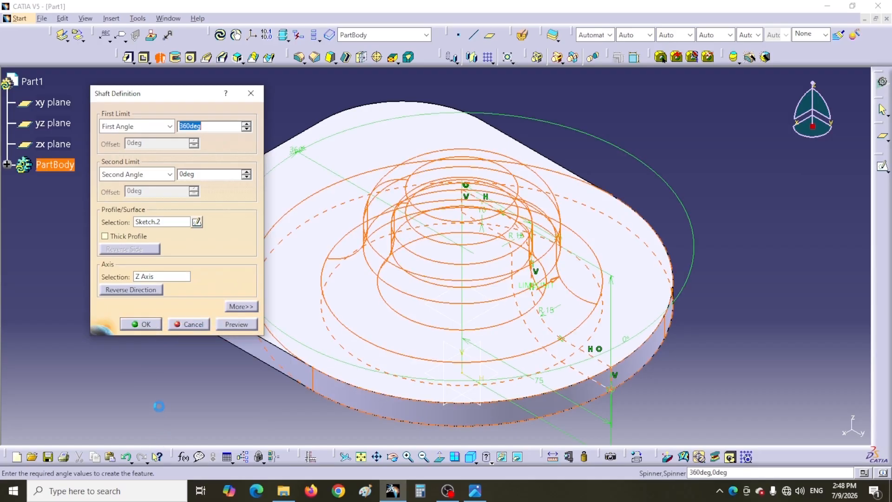
{"action": "left_click", "coordinate": [140, 323]}
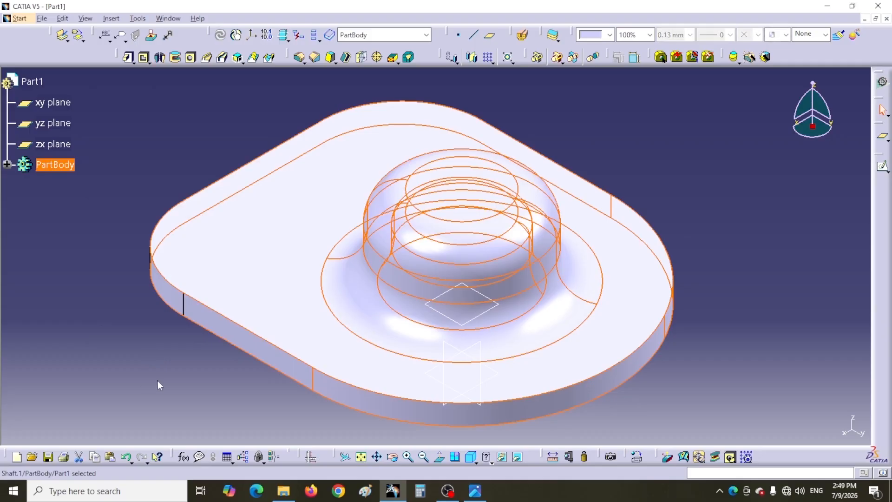
{"action": "middle_click_drag", "start_coordinate": [230, 385], "coordinate": [256, 383]}
{"action": "middle_click_drag", "start_coordinate": [509, 128], "coordinate": [545, 134]}
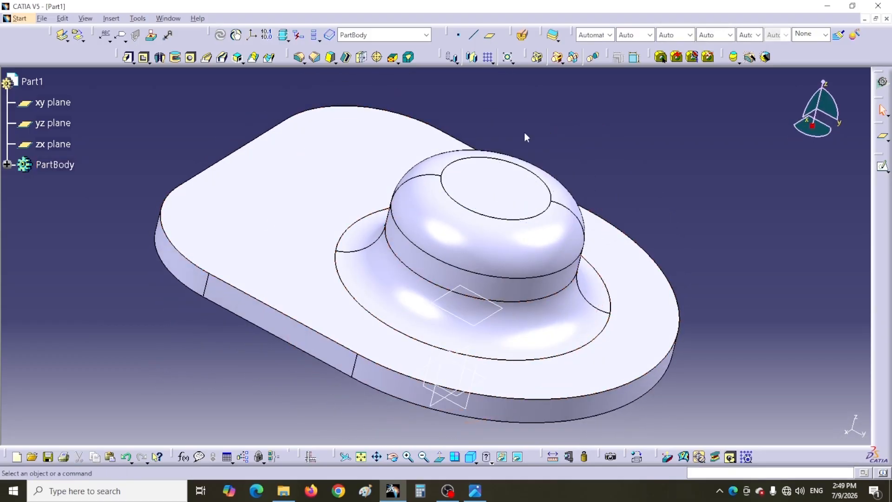
Step: Check the bracket's overall height in the reference drawing and create a plane offset 80 mm above the xy plane
{"action": "left_click", "coordinate": [727, 175]}
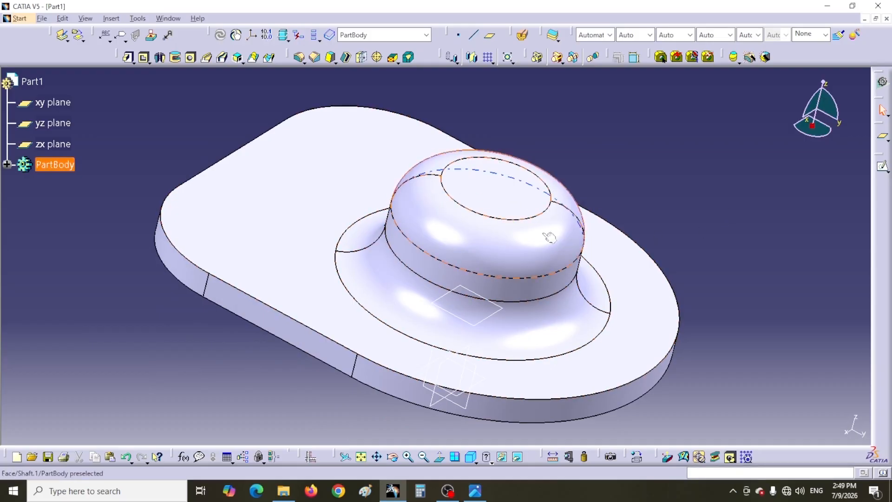
{"action": "left_click", "coordinate": [475, 490]}
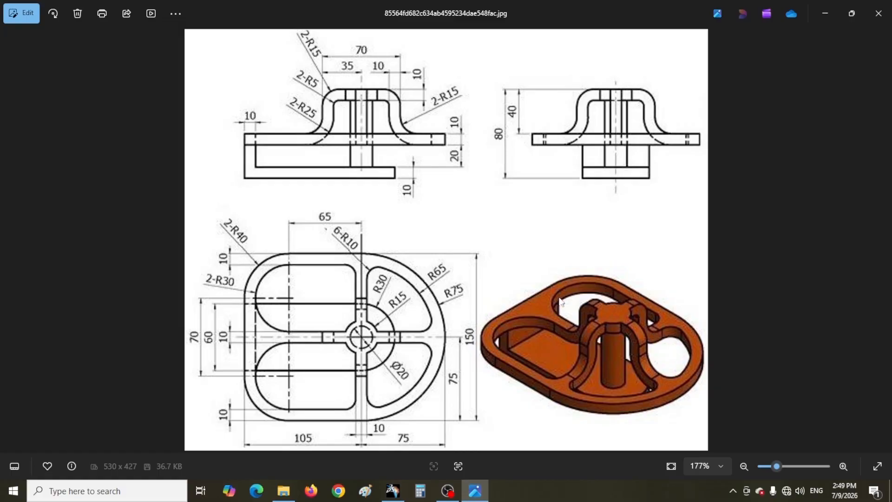
{"action": "left_click", "coordinate": [393, 490]}
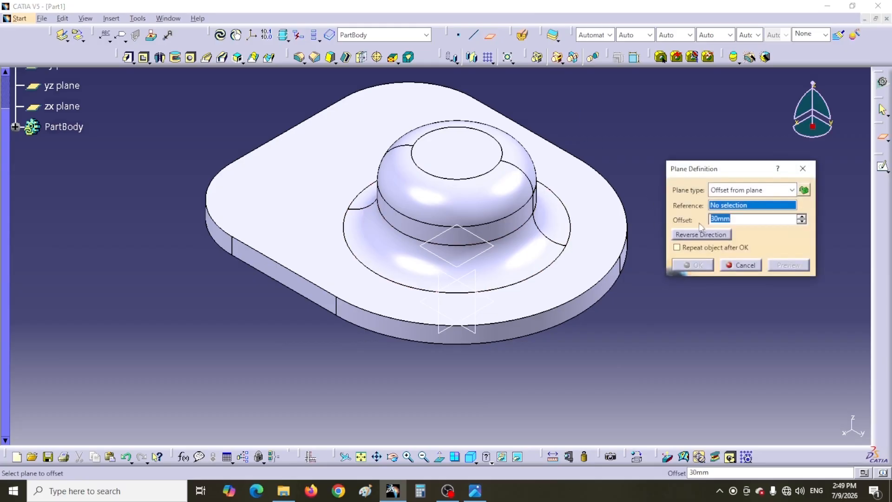
{"action": "left_click", "coordinate": [492, 305]}
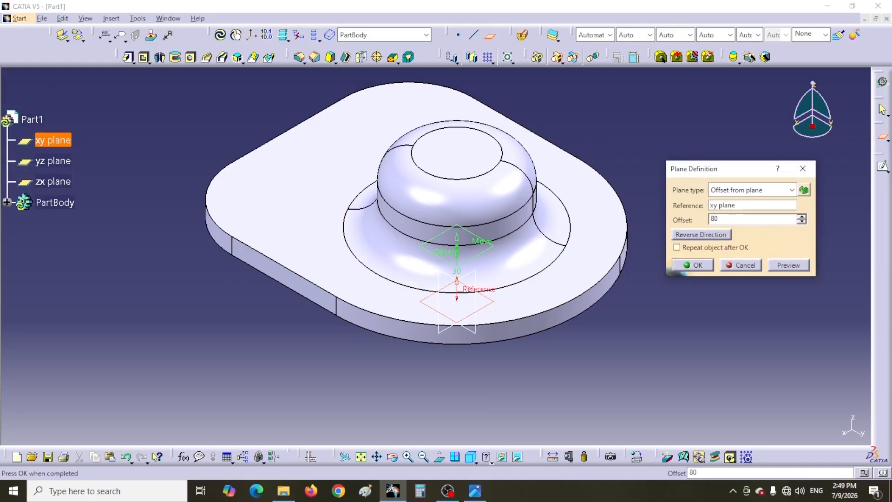
{"action": "left_click", "coordinate": [697, 265]}
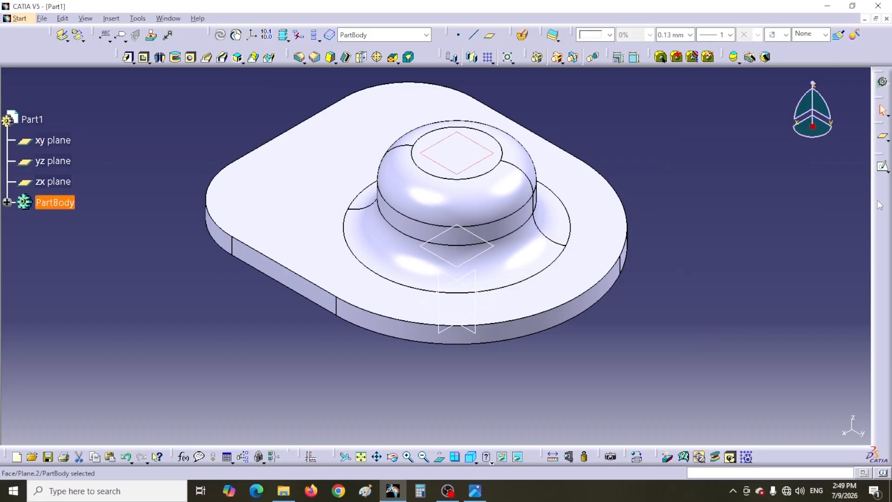
Step: Start a sketch on the new offset plane and draw a circle of 15 mm radius centred on the origin
{"action": "left_click", "coordinate": [885, 170]}
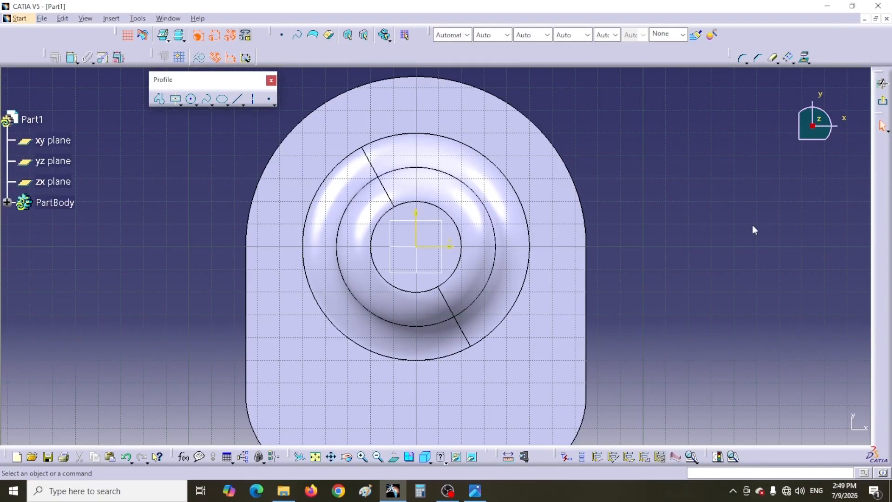
{"action": "left_click", "coordinate": [191, 98]}
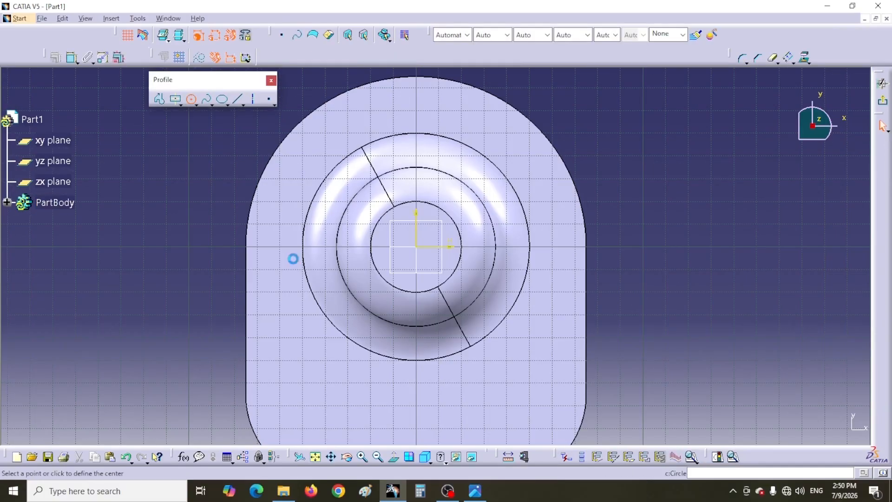
{"action": "left_click", "coordinate": [416, 246]}
{"action": "left_click", "coordinate": [417, 268]}
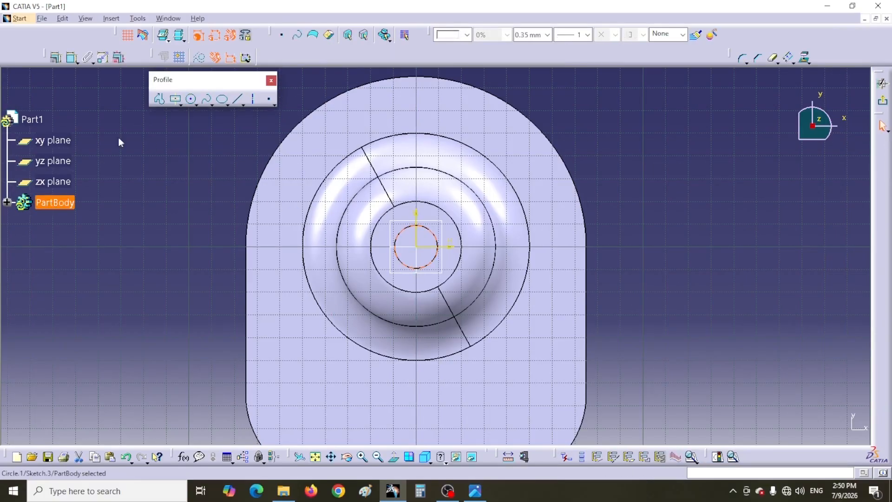
{"action": "left_click", "coordinate": [70, 70]}
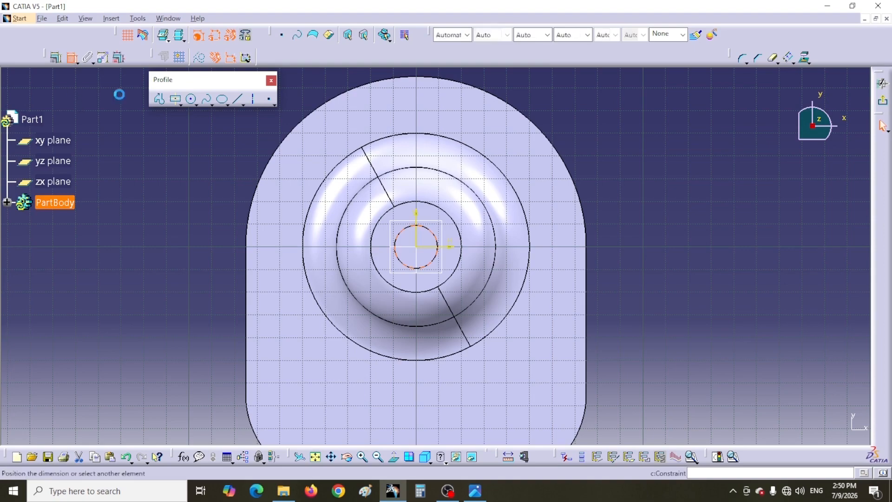
{"action": "left_click", "coordinate": [606, 157]}
{"action": "double_click", "coordinate": [605, 157]}
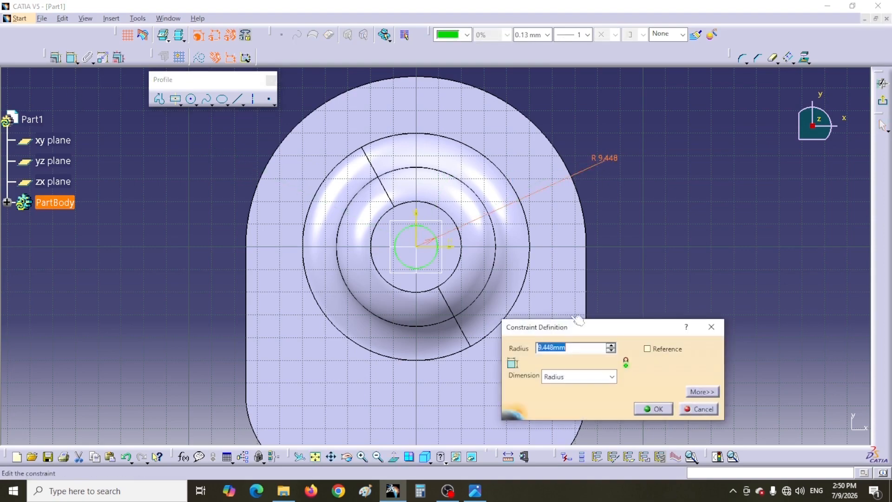
{"action": "left_click_drag", "start_coordinate": [570, 349], "coordinate": [538, 348]}
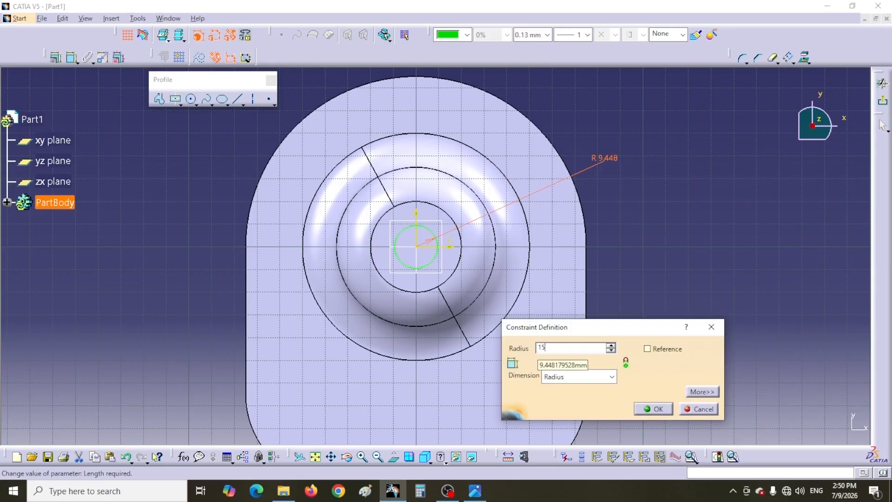
{"action": "key", "text": "Return"}
Step: Add a concentric outer circle at the origin and dimension its radius to 65 mm
{"action": "left_click", "coordinate": [191, 99]}
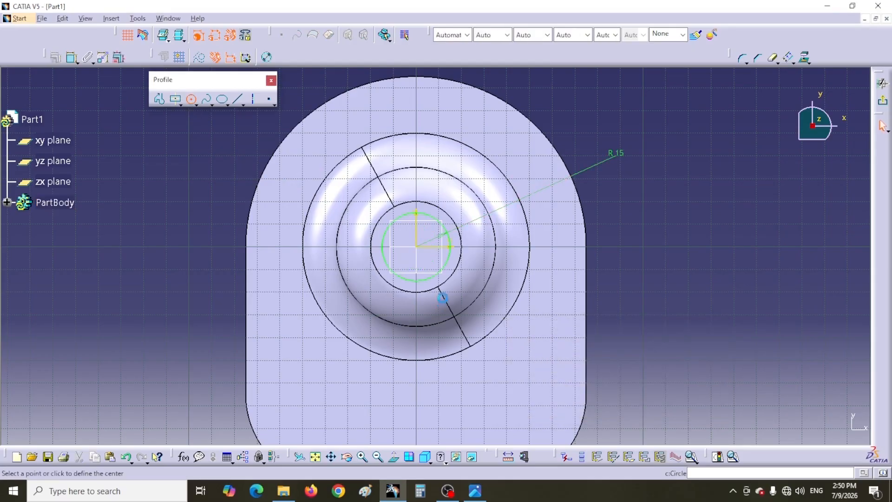
{"action": "left_click", "coordinate": [416, 246]}
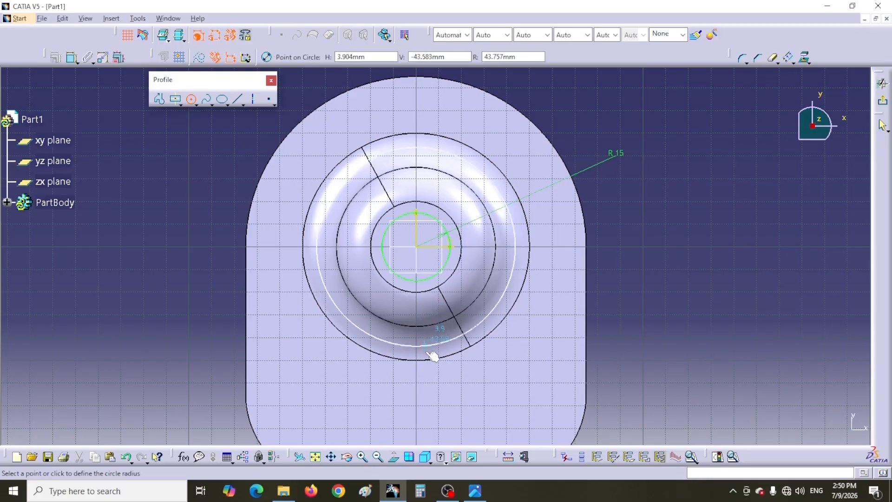
{"action": "left_click", "coordinate": [438, 382]}
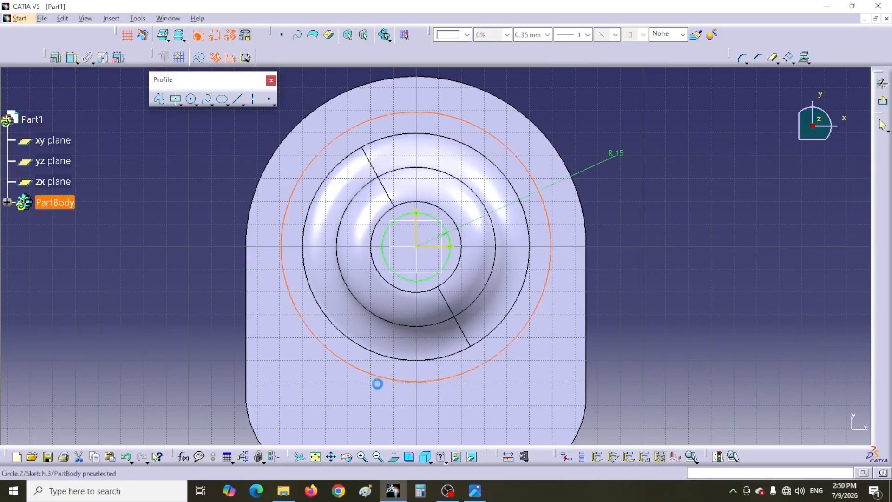
{"action": "left_click", "coordinate": [74, 62]}
{"action": "left_click", "coordinate": [661, 190]}
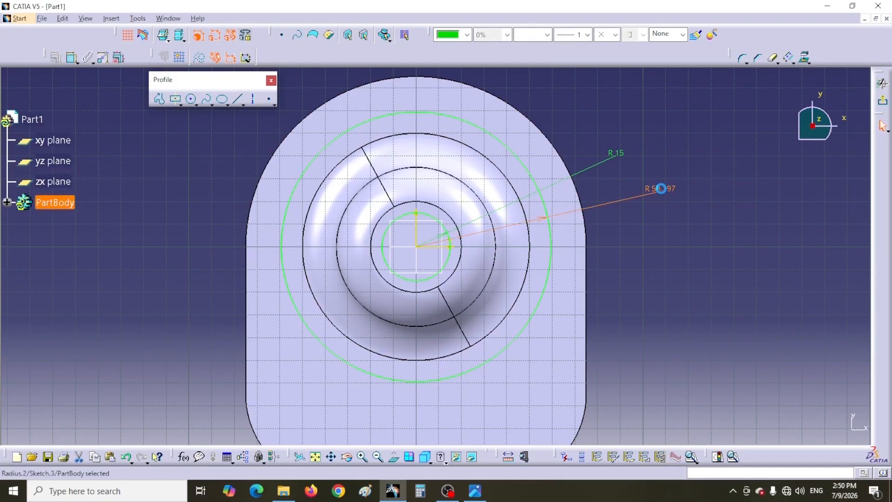
{"action": "double_click", "coordinate": [661, 188]}
{"action": "type", "text": "65"}
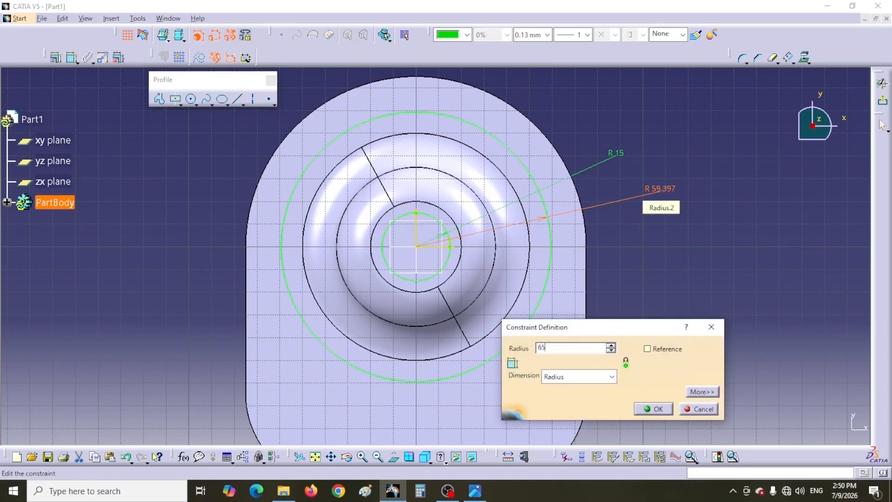
{"action": "key", "text": "Return"}
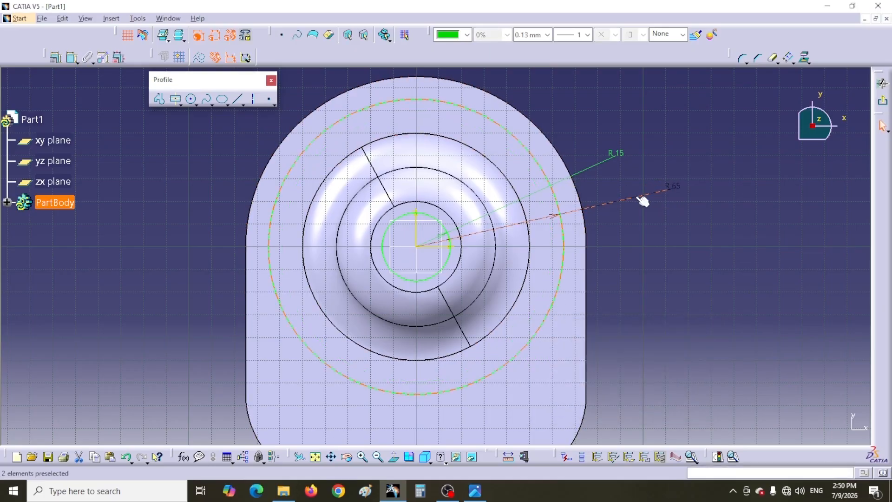
Step: Draw one vertical and one horizontal line through the circles' centre, both extending beyond the plate's edges
{"action": "left_click", "coordinate": [238, 101]}
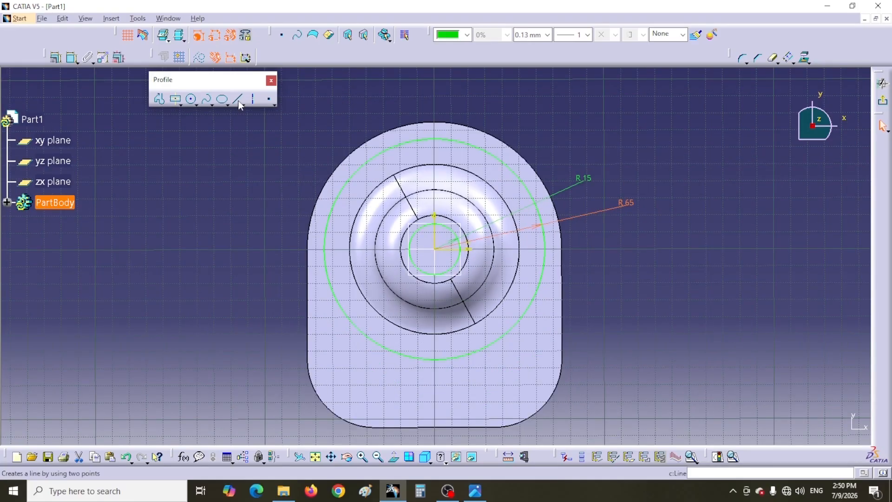
{"action": "left_click", "coordinate": [433, 103]}
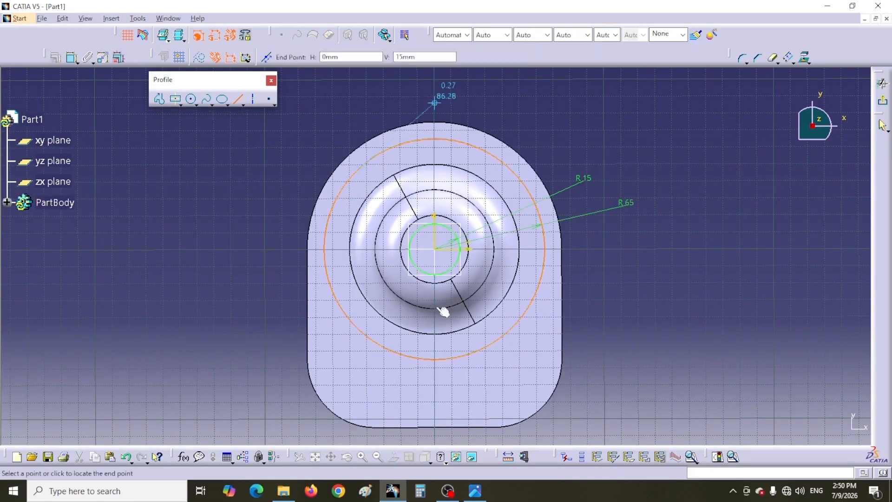
{"action": "left_click", "coordinate": [437, 441]}
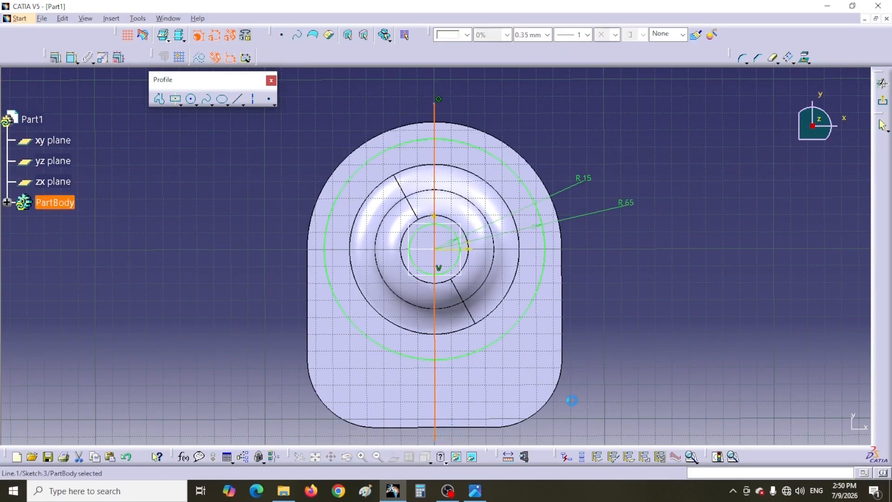
{"action": "left_click", "coordinate": [238, 100]}
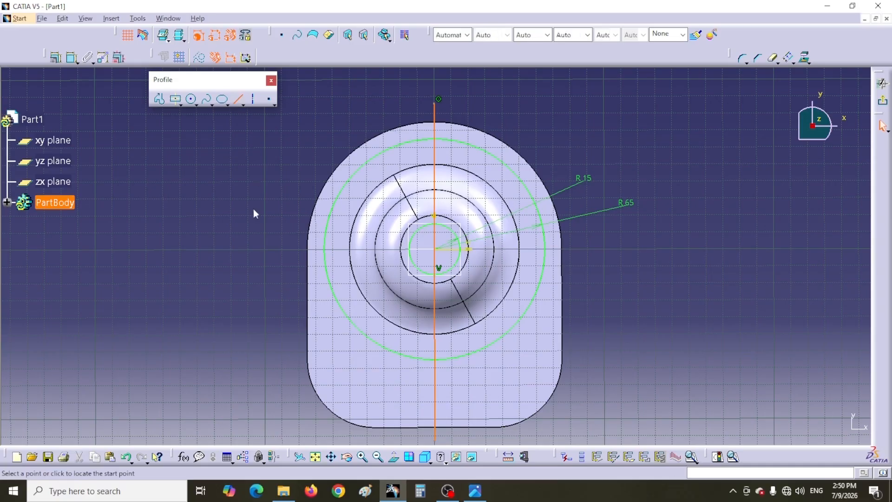
{"action": "left_click", "coordinate": [275, 249]}
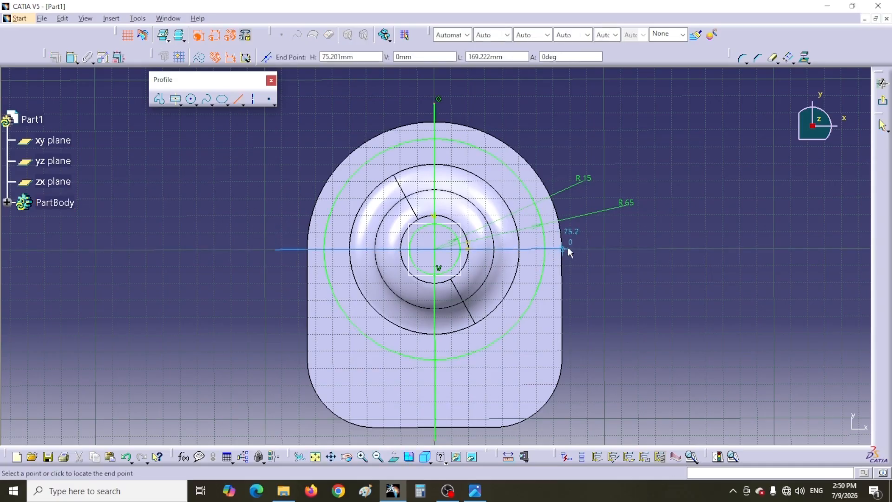
{"action": "left_click", "coordinate": [588, 250]}
{"action": "left_click", "coordinate": [609, 237]}
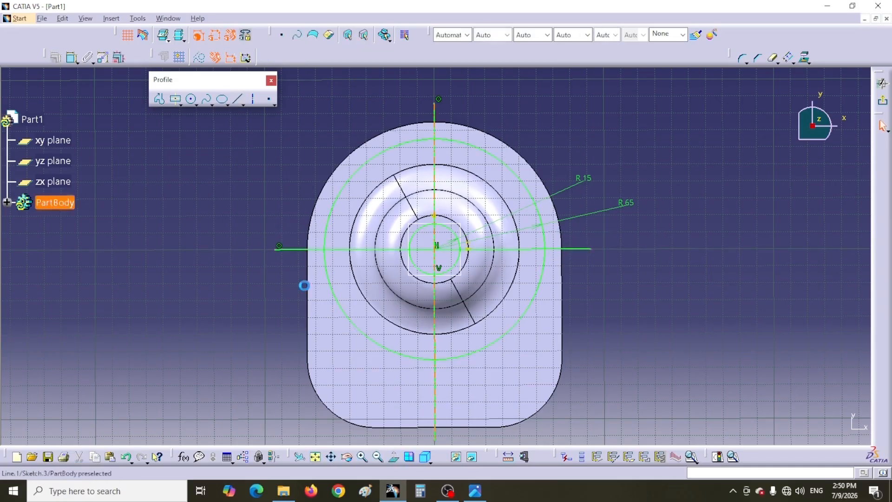
Step: Draw a vertical line just inside the plate's straight edge on the negative X side, running past the plate's lower edge
{"action": "middle_click_drag", "start_coordinate": [241, 191], "coordinate": [244, 167]}
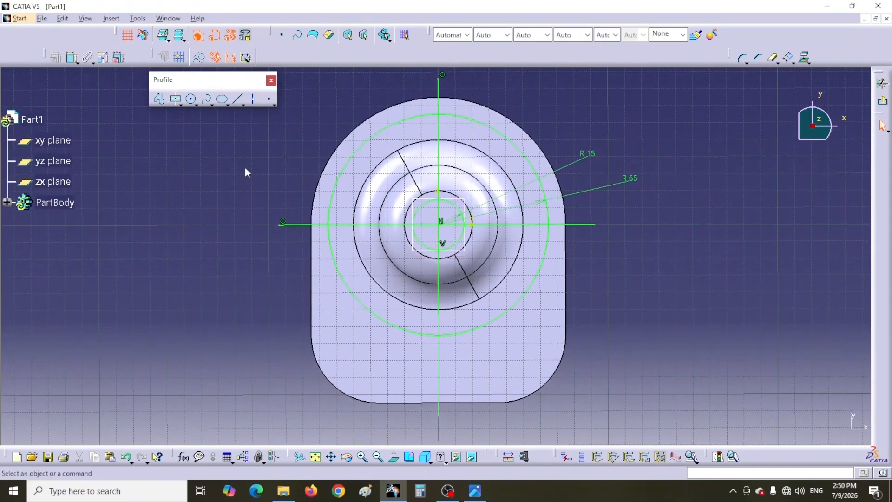
{"action": "left_click", "coordinate": [235, 100]}
{"action": "left_click", "coordinate": [324, 412]}
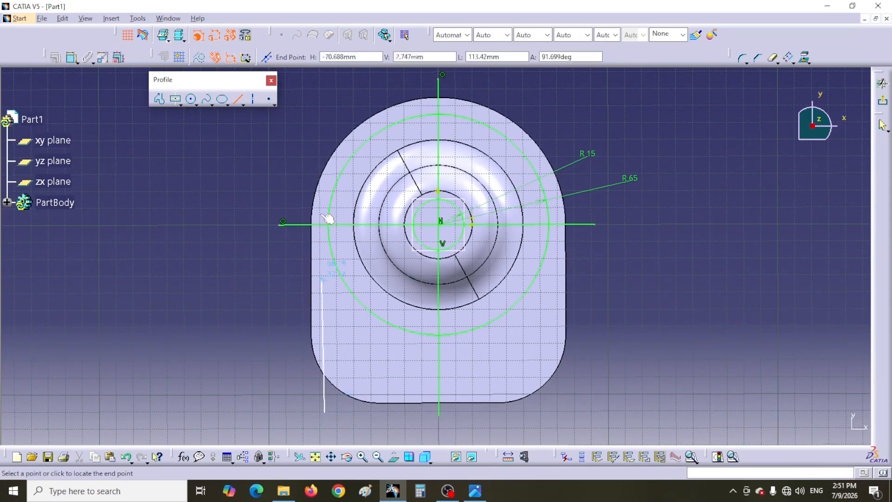
{"action": "left_click", "coordinate": [325, 175]}
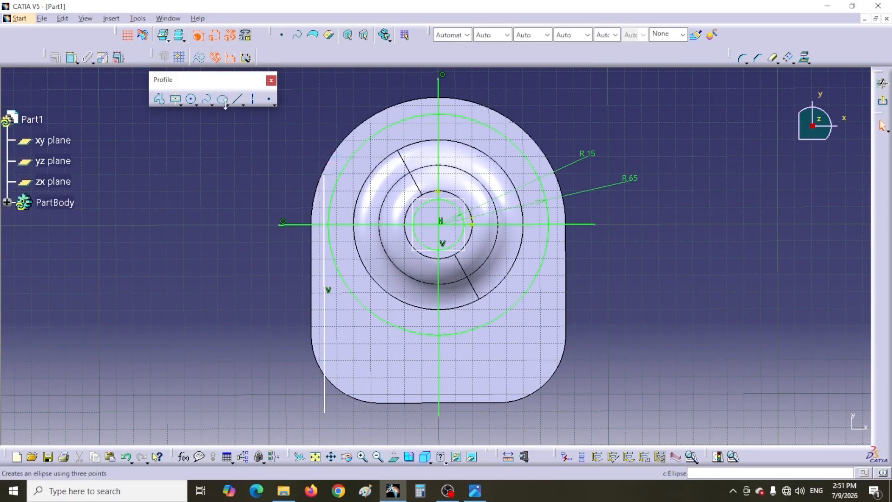
Step: Draw a matching line just inside the plate's positive X edge and constrain it to be vertical
{"action": "left_click", "coordinate": [234, 105]}
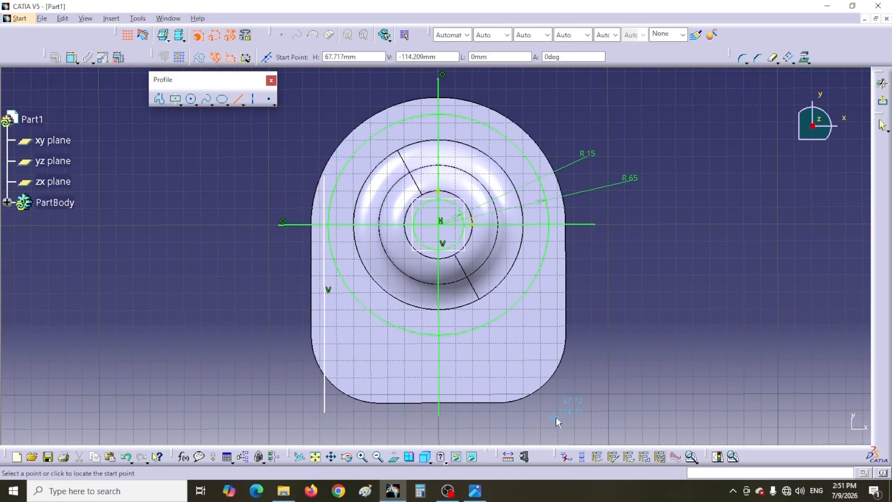
{"action": "left_click", "coordinate": [549, 428]}
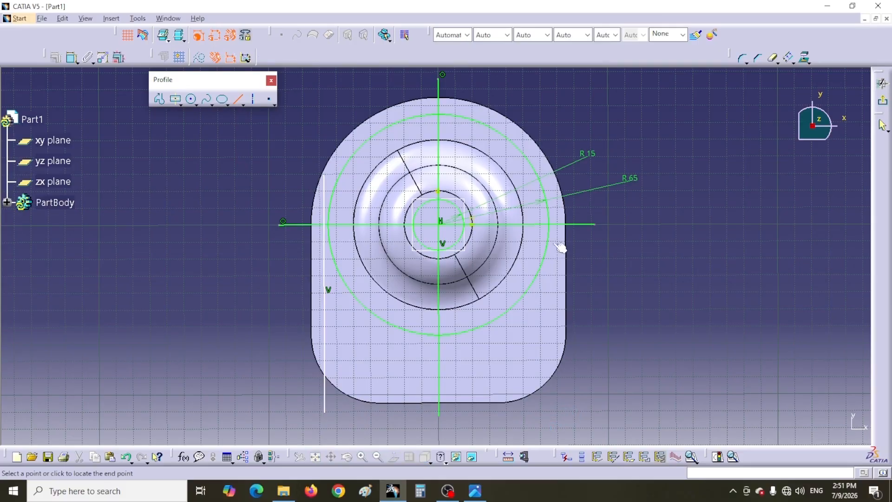
{"action": "left_click", "coordinate": [554, 113]}
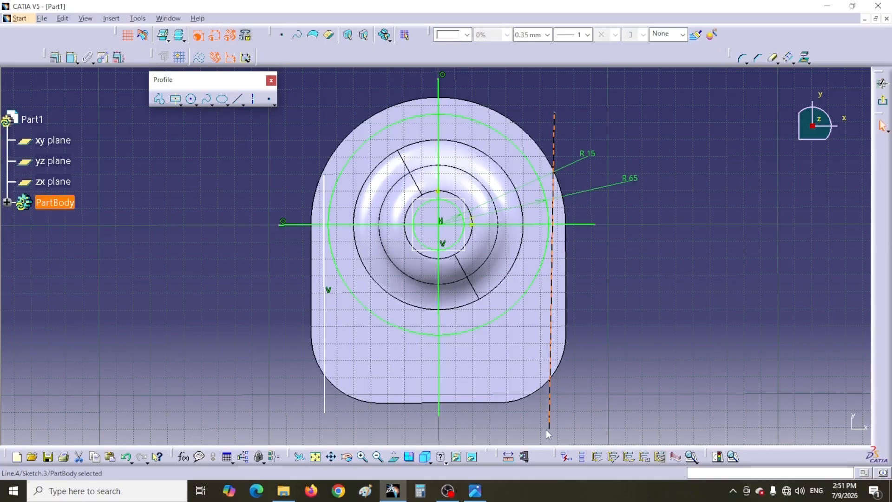
{"action": "left_click_drag", "start_coordinate": [550, 428], "coordinate": [552, 430]}
{"action": "left_click", "coordinate": [637, 402]}
{"action": "left_click", "coordinate": [553, 340]}
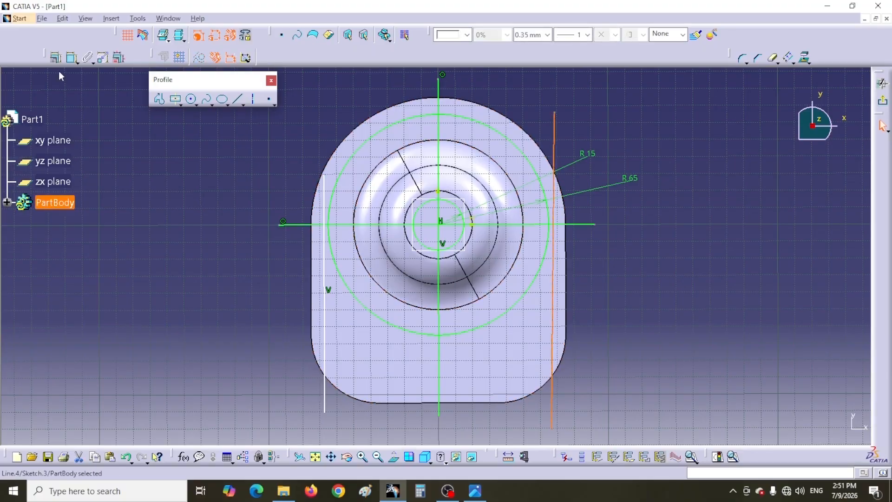
{"action": "left_click", "coordinate": [56, 57]}
{"action": "left_click", "coordinate": [651, 300]}
{"action": "left_click", "coordinate": [630, 376]}
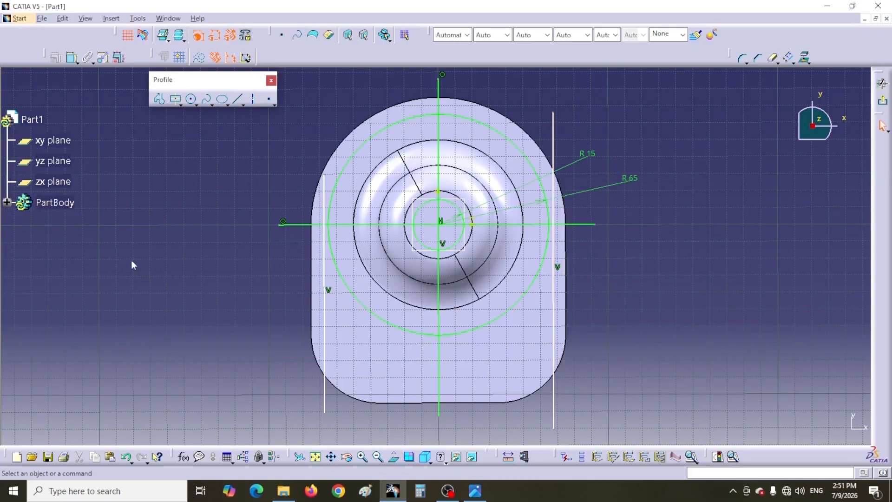
Step: Draw a horizontal line just above the plate's lower edge, crossing both outer vertical lines
{"action": "left_click", "coordinate": [237, 99]}
{"action": "left_click", "coordinate": [294, 382]}
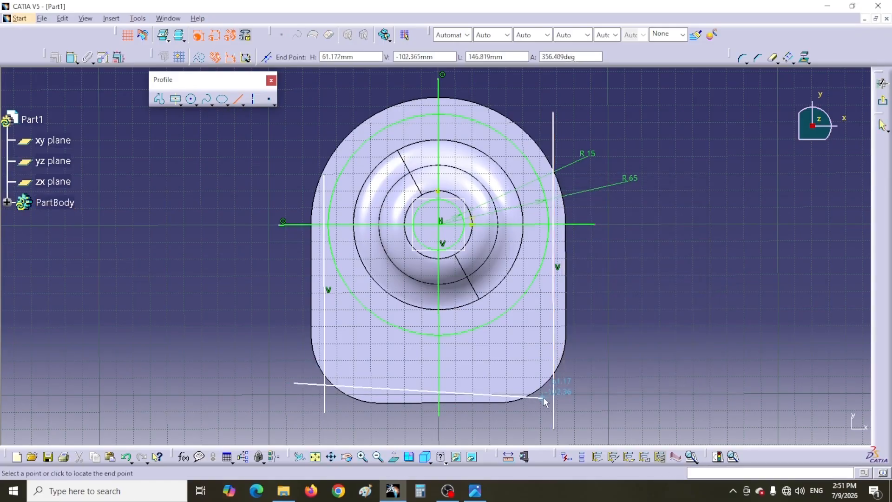
{"action": "left_click", "coordinate": [582, 384]}
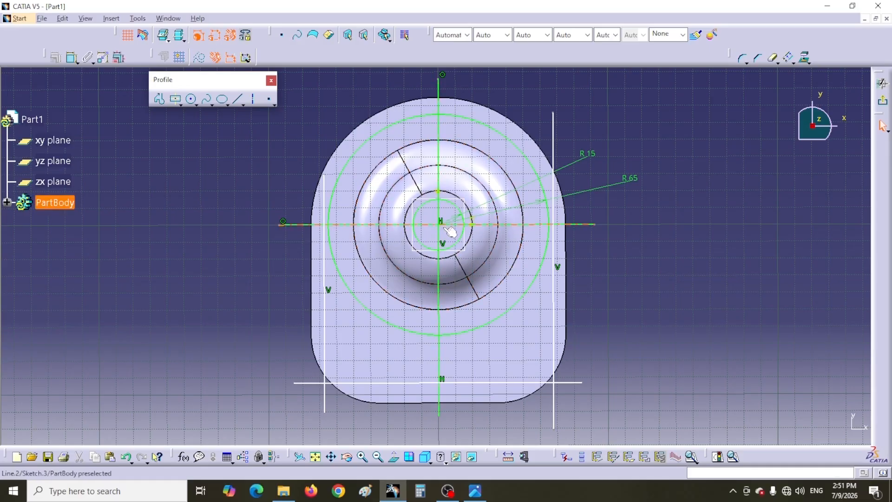
Step: Offset the vertical centre line by 5 mm to both sides
{"action": "left_click", "coordinate": [788, 58]}
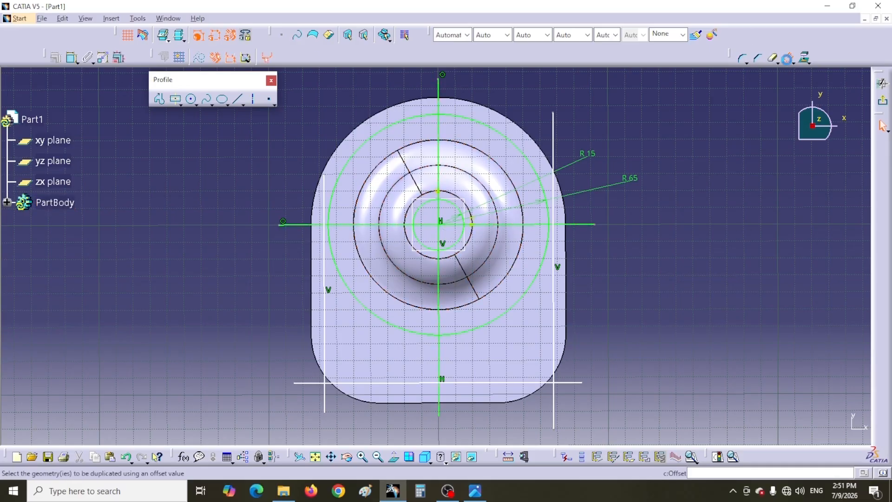
{"action": "left_click", "coordinate": [440, 88]}
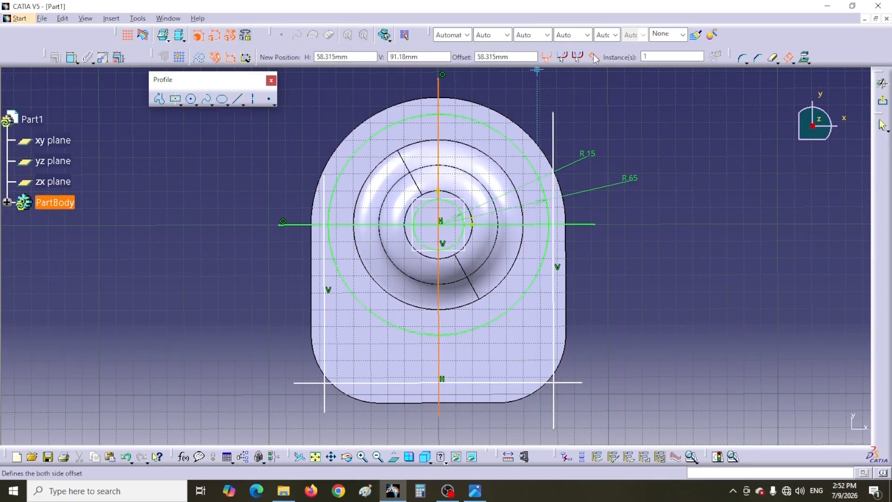
{"action": "left_click_drag", "start_coordinate": [516, 56], "coordinate": [476, 56]}
{"action": "type", "text": "5"}
{"action": "key", "text": "Return"}
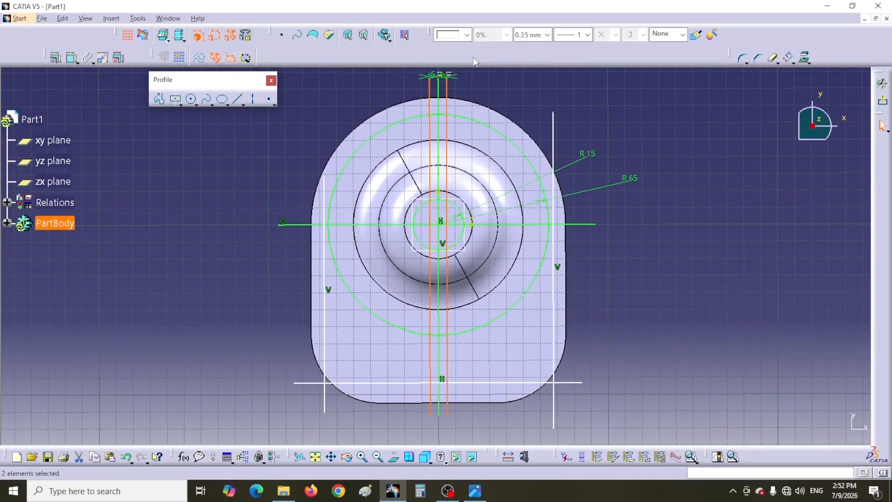
Step: Offset the horizontal centre line by 5 mm to both sides
{"action": "left_click", "coordinate": [591, 227]}
{"action": "left_click", "coordinate": [788, 59]}
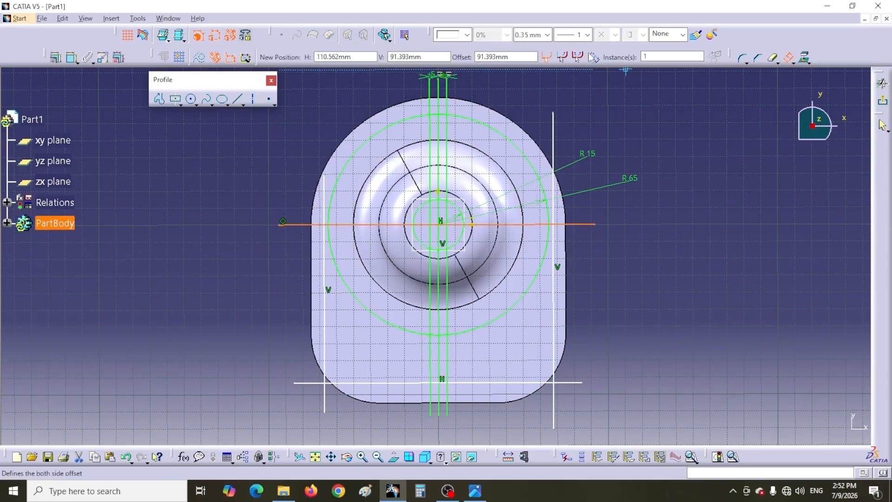
{"action": "left_click", "coordinate": [475, 59]}
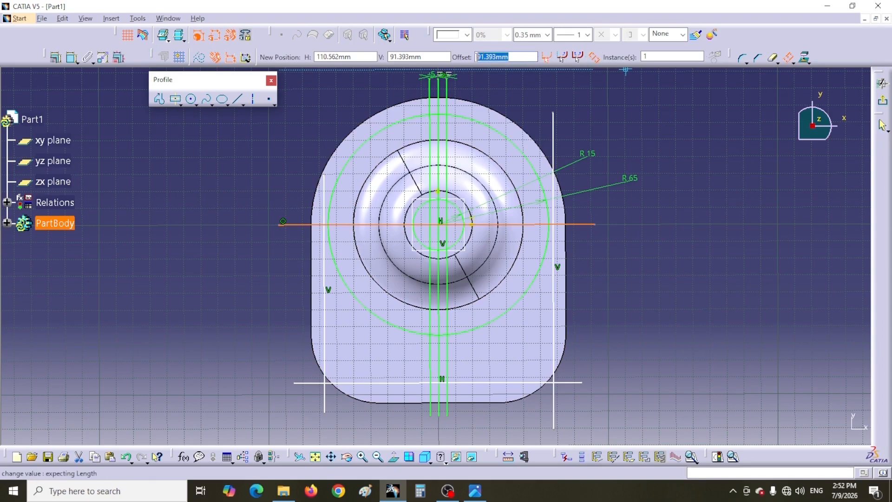
{"action": "type", "text": "5"}
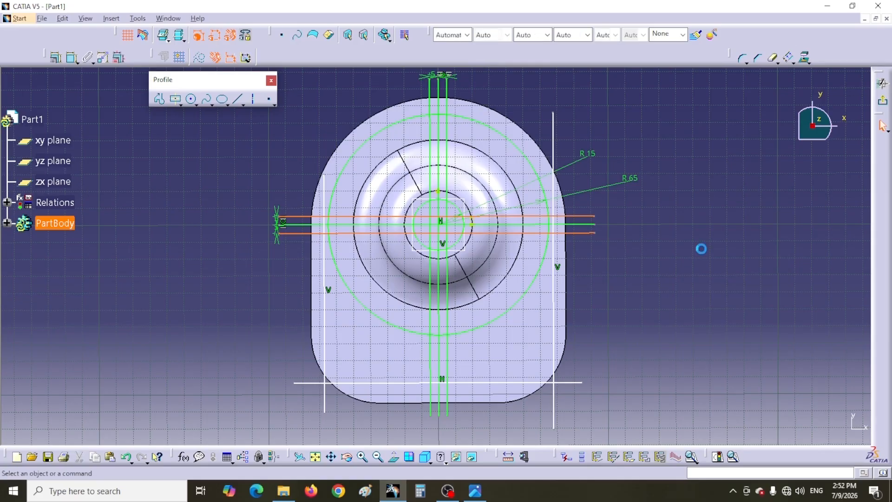
Step: Dimension the outer vertical line on the negative X side from the plate's straight edge and set the distance to 10 mm
{"action": "mouse_move", "coordinate": [704, 251]}
{"action": "middle_mouse_down"}
{"action": "mouse_move", "coordinate": [707, 281]}
{"action": "mouse_move", "coordinate": [706, 237]}
{"action": "middle_mouse_up"}
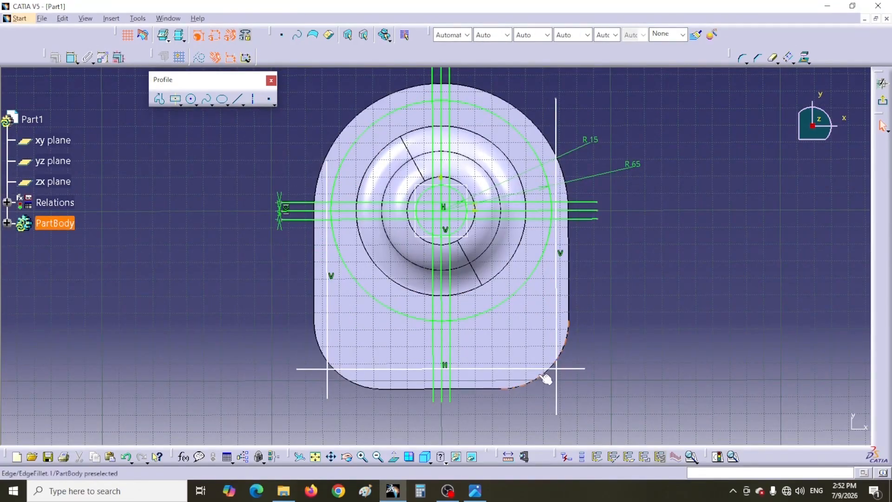
{"action": "left_click", "coordinate": [71, 57]}
{"action": "left_click", "coordinate": [327, 327]}
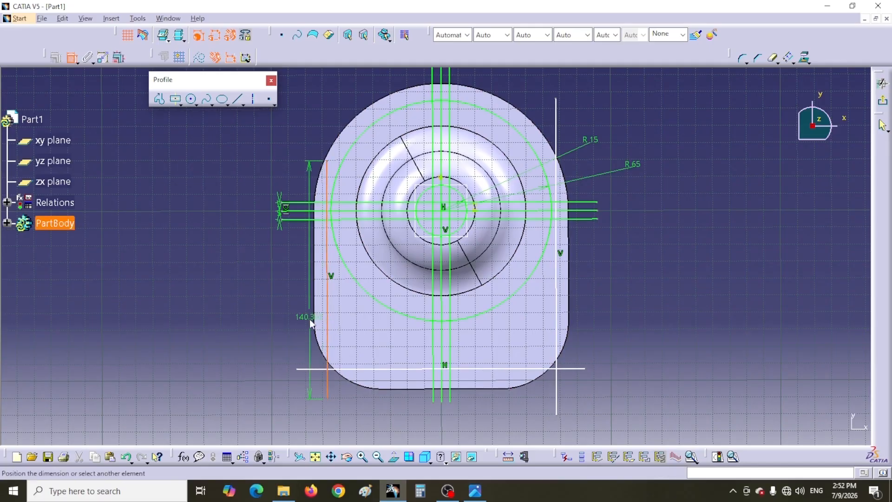
{"action": "left_click", "coordinate": [314, 318]}
{"action": "left_click", "coordinate": [261, 303]}
{"action": "double_click", "coordinate": [259, 298]}
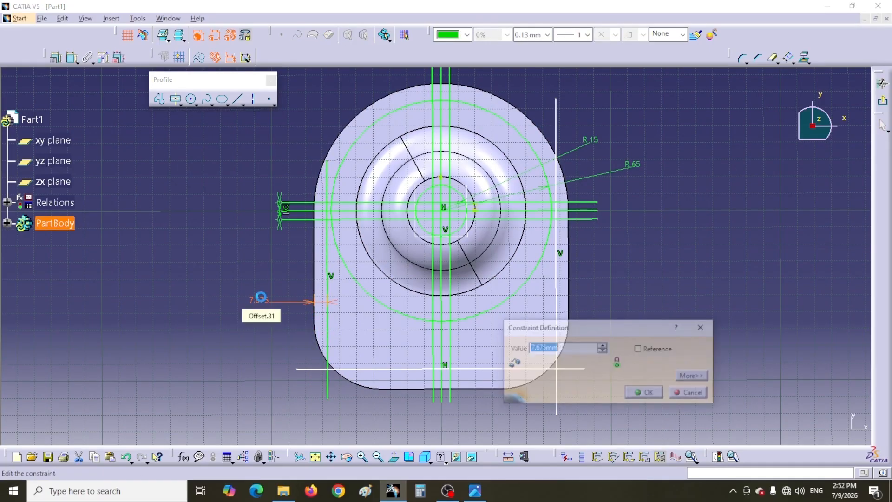
{"action": "type", "text": "10"}
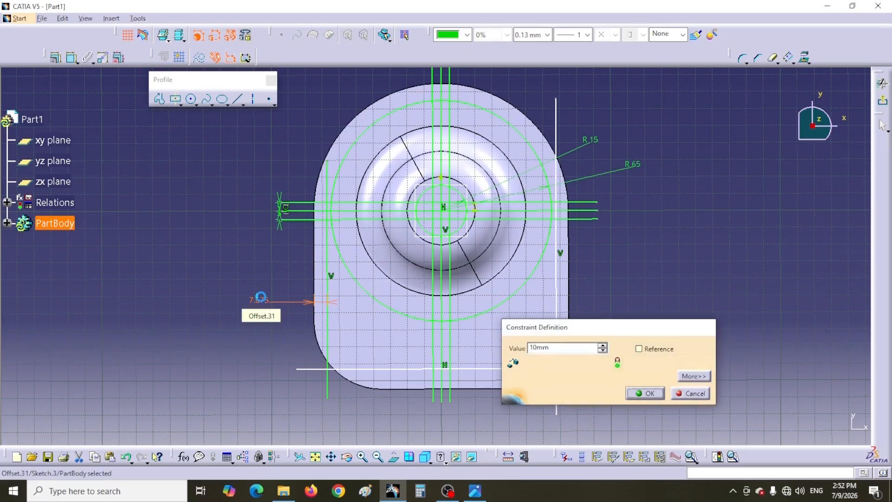
{"action": "key", "text": "Return"}
Step: Check the reference drawing, and constrain the positive X vertical line to 10 mm from the plate's adjacent straight edge
{"action": "key", "text": "alt+Tab"}
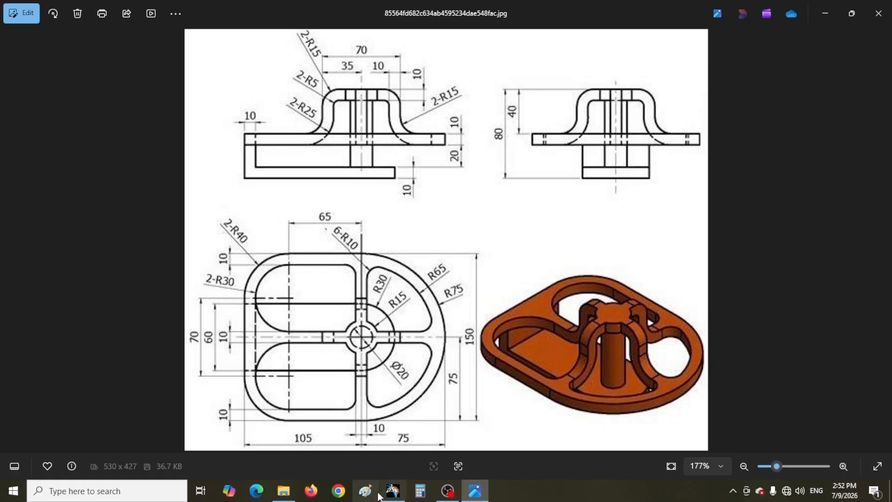
{"action": "left_click", "coordinate": [392, 491]}
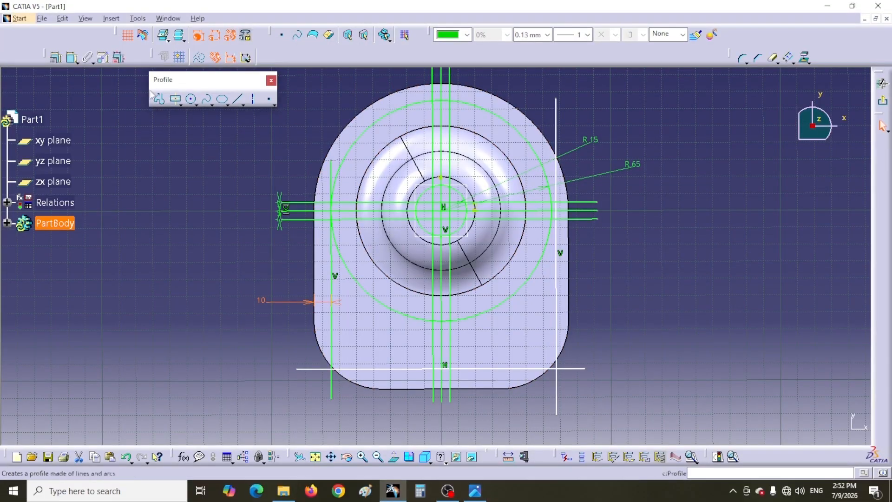
{"action": "left_click", "coordinate": [72, 57]}
{"action": "left_click", "coordinate": [557, 329]}
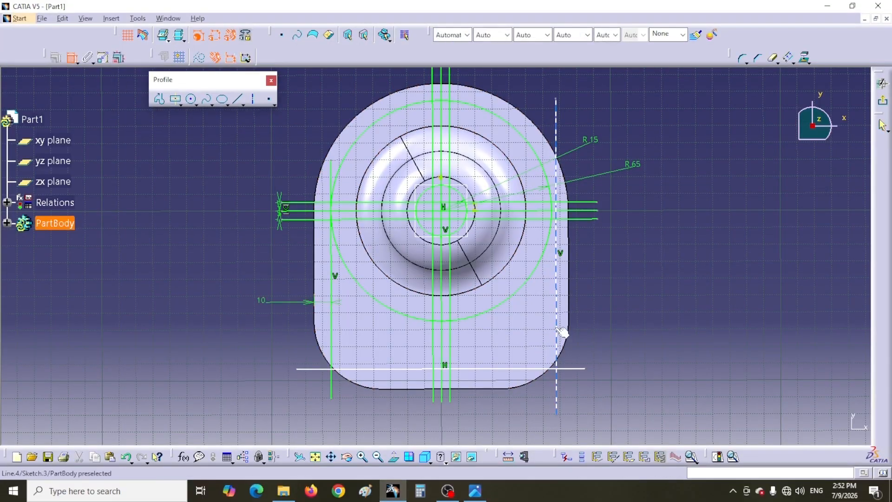
{"action": "left_click", "coordinate": [569, 320]}
{"action": "left_click", "coordinate": [634, 300]}
{"action": "double_click", "coordinate": [635, 300]}
{"action": "type", "text": "10"}
{"action": "key", "text": "Return"}
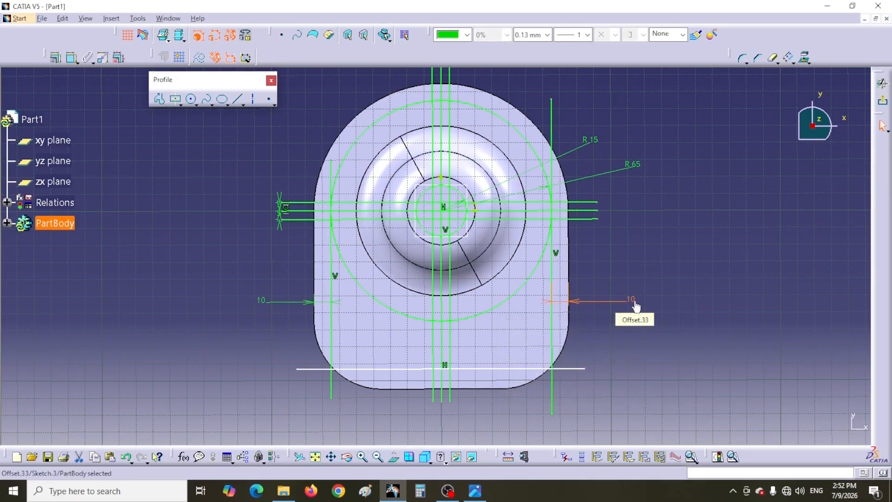
Step: Constrain the lower horizontal line to 10 mm from the plate's lower edge
{"action": "left_click", "coordinate": [72, 57]}
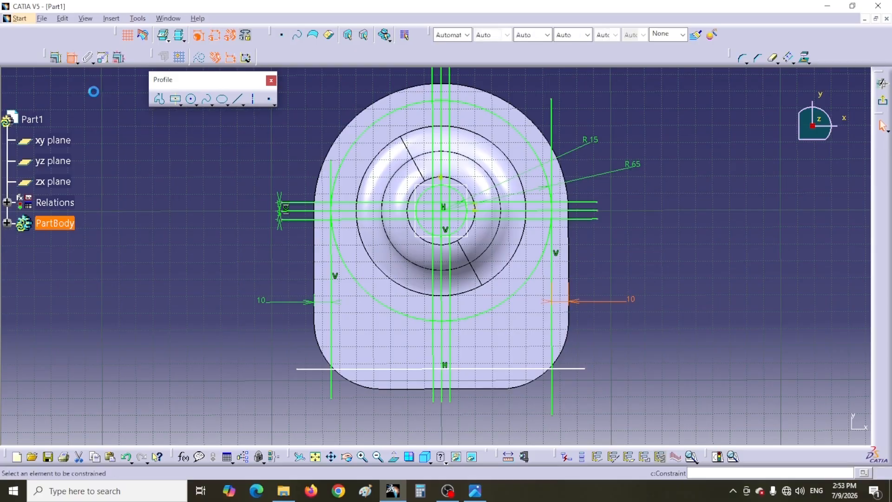
{"action": "left_click", "coordinate": [363, 369]}
{"action": "left_click", "coordinate": [387, 388]}
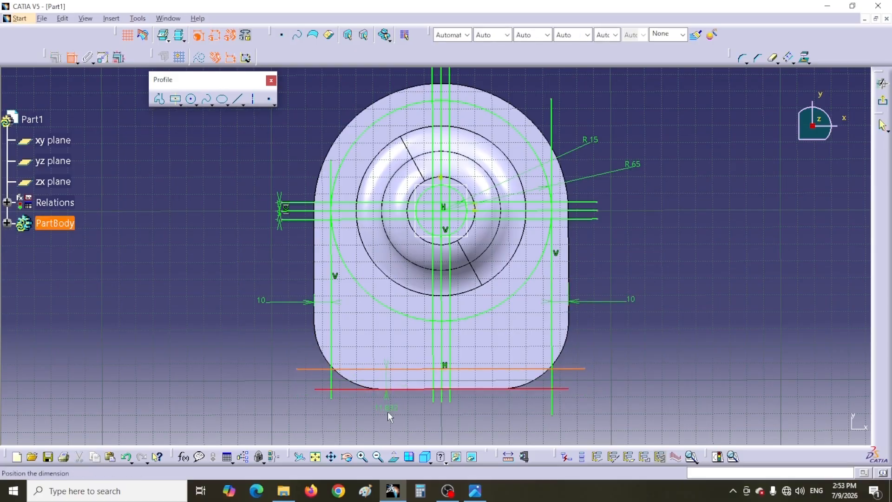
{"action": "left_click", "coordinate": [387, 411]}
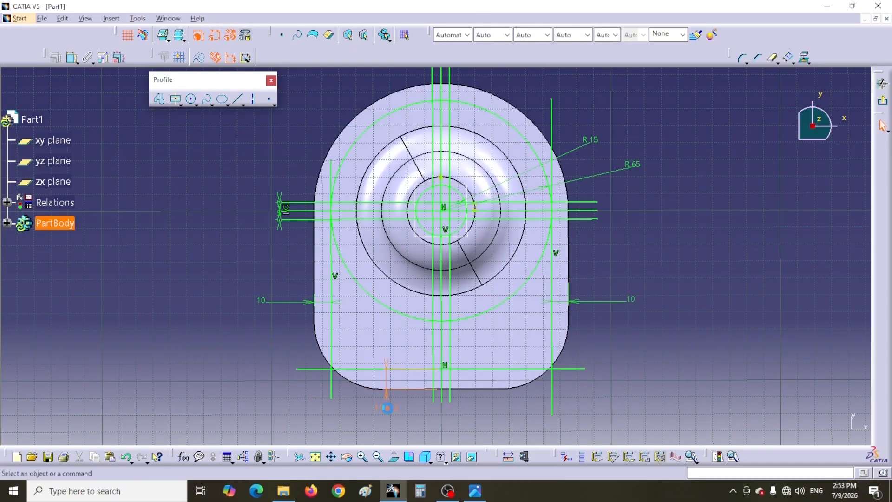
{"action": "double_click", "coordinate": [387, 408]}
{"action": "type", "text": "10"}
{"action": "key", "text": "Return"}
{"action": "left_click", "coordinate": [743, 363]}
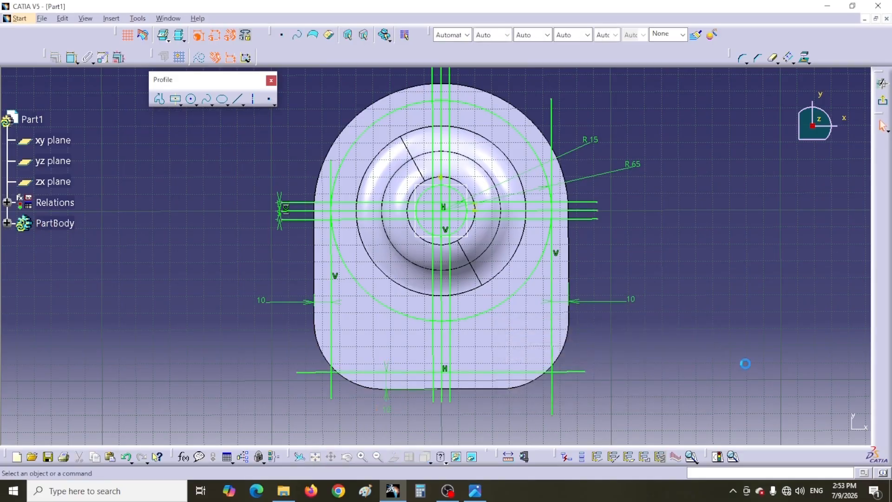
Step: Trim the overhanging ends of the outer vertical lines and the lower horizontal line at both lower corners
{"action": "left_click", "coordinate": [772, 58]}
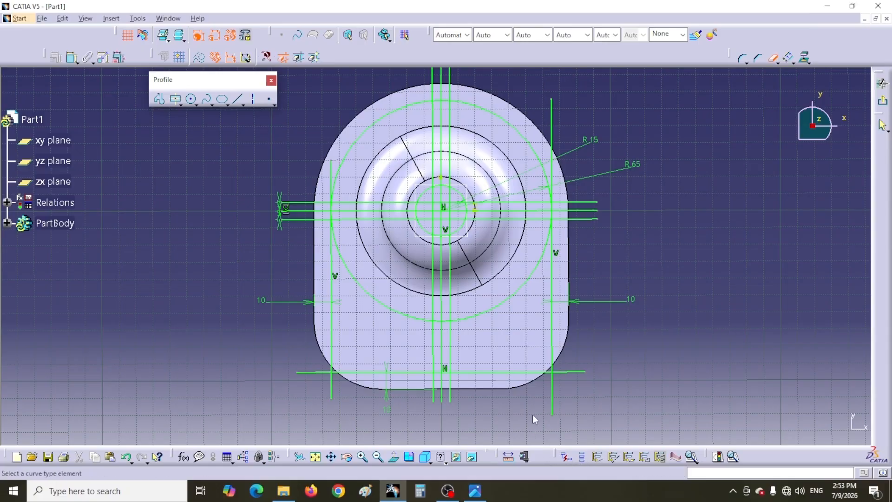
{"action": "left_click", "coordinate": [558, 398]}
{"action": "left_click", "coordinate": [569, 372]}
{"action": "left_click", "coordinate": [331, 388]}
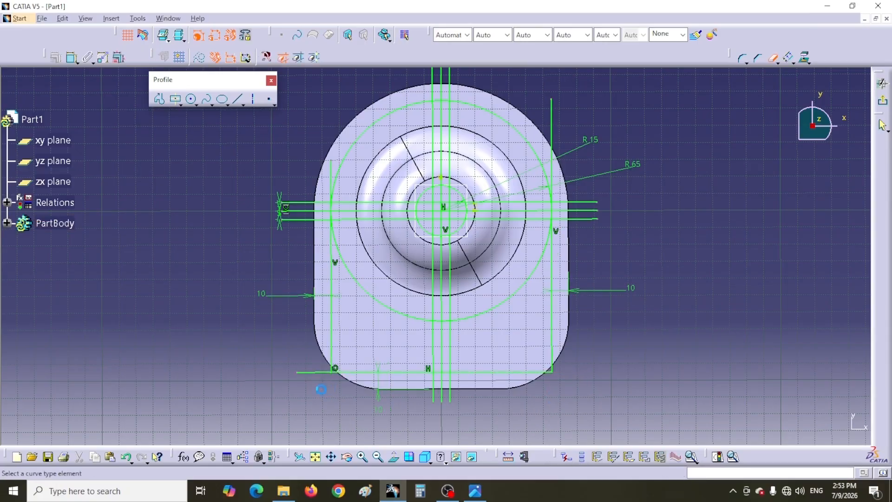
{"action": "left_click", "coordinate": [311, 372]}
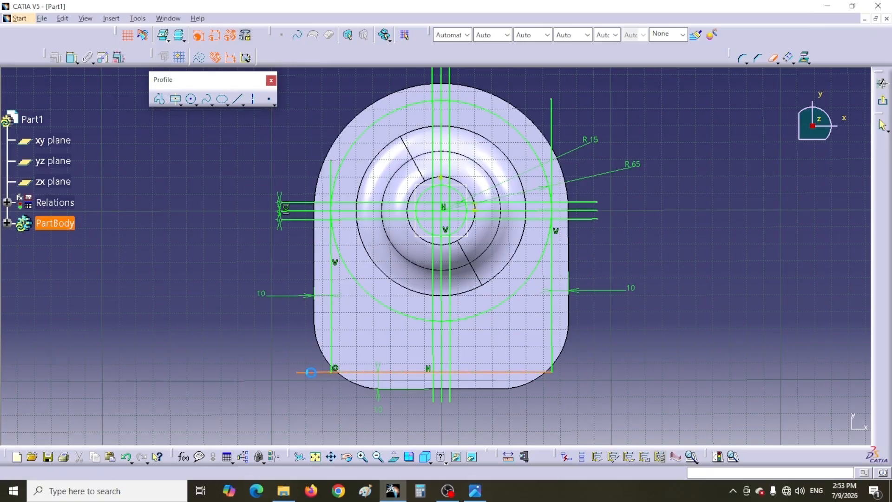
Step: Trim the lower ends of the two offset vertical lines below the horizontal line and the horizontal segment between them
{"action": "left_click", "coordinate": [441, 383]}
{"action": "left_click", "coordinate": [449, 383]}
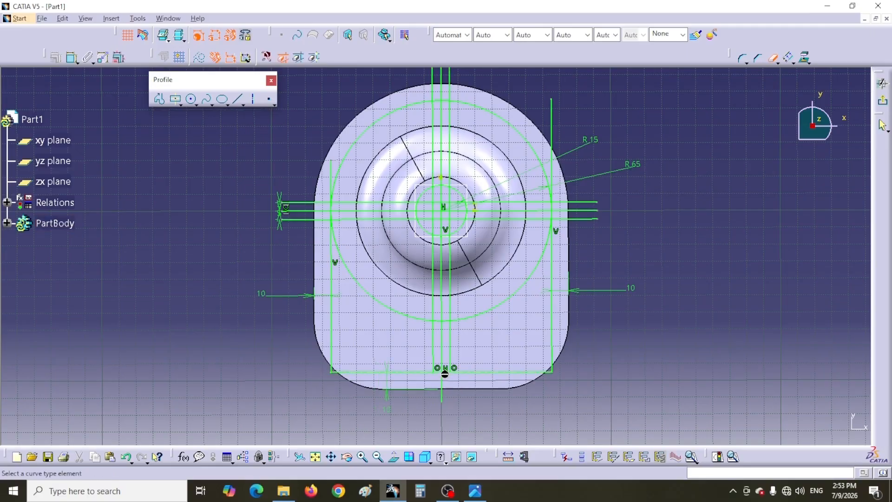
{"action": "left_click", "coordinate": [444, 375]}
{"action": "left_click", "coordinate": [443, 372]}
Step: Trim the offset horizontal lines where they extend past the outer vertical lines, and the vertical lines' portions above them
{"action": "middle_click_drag", "start_coordinate": [503, 428], "coordinate": [529, 457]}
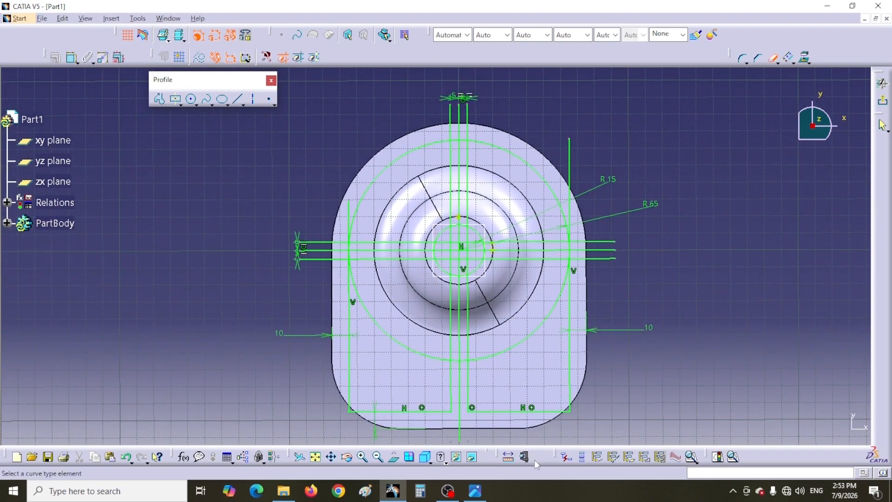
{"action": "left_click", "coordinate": [320, 259]}
{"action": "left_click", "coordinate": [319, 241]}
{"action": "left_click", "coordinate": [337, 252]}
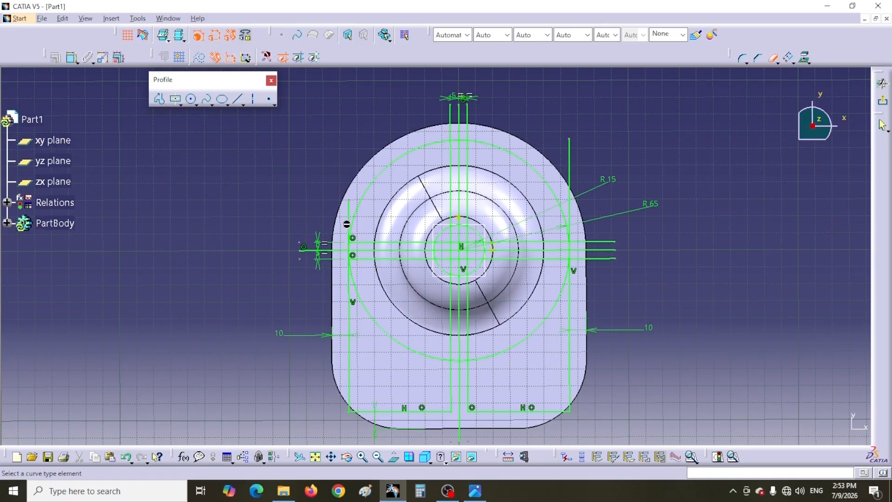
{"action": "left_click", "coordinate": [348, 225]}
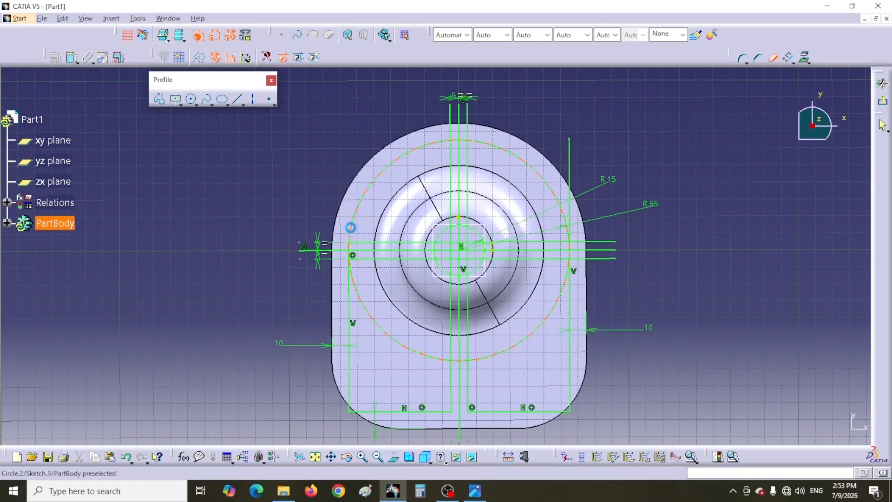
{"action": "left_click", "coordinate": [570, 206]}
{"action": "left_click", "coordinate": [606, 242]}
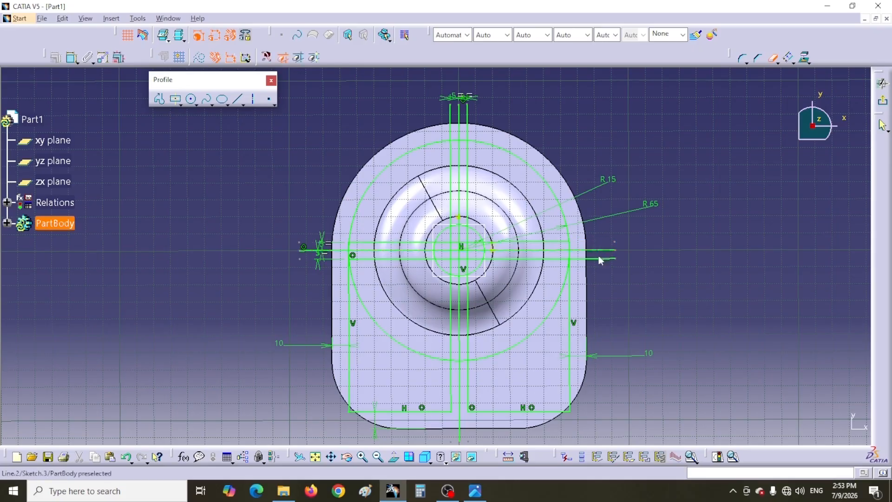
Step: Trim away the lower half of the 65 mm radius circle below the offset horizontal lines
{"action": "left_click", "coordinate": [538, 333]}
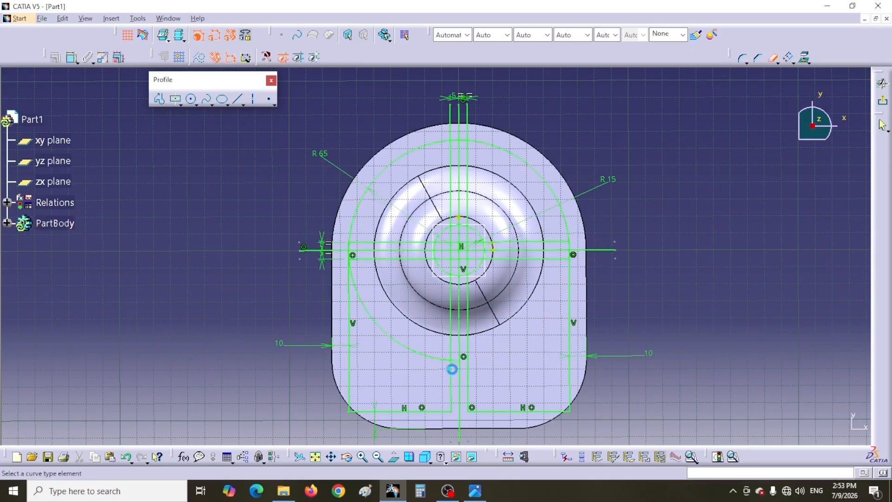
{"action": "left_click", "coordinate": [456, 361]}
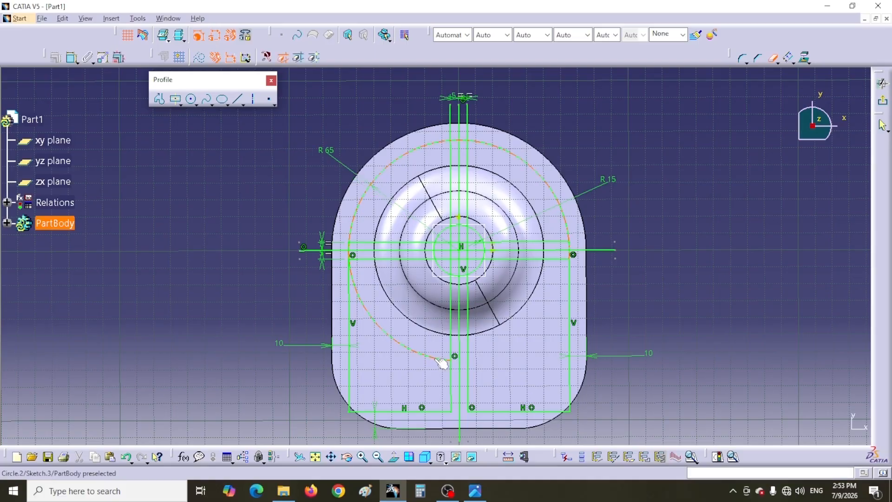
{"action": "left_click", "coordinate": [440, 361]}
Step: Trim the short arc and vertical line remnants between the two offset horizontal lines on both outer sides
{"action": "middle_click_drag", "start_coordinate": [667, 298], "coordinate": [694, 322]}
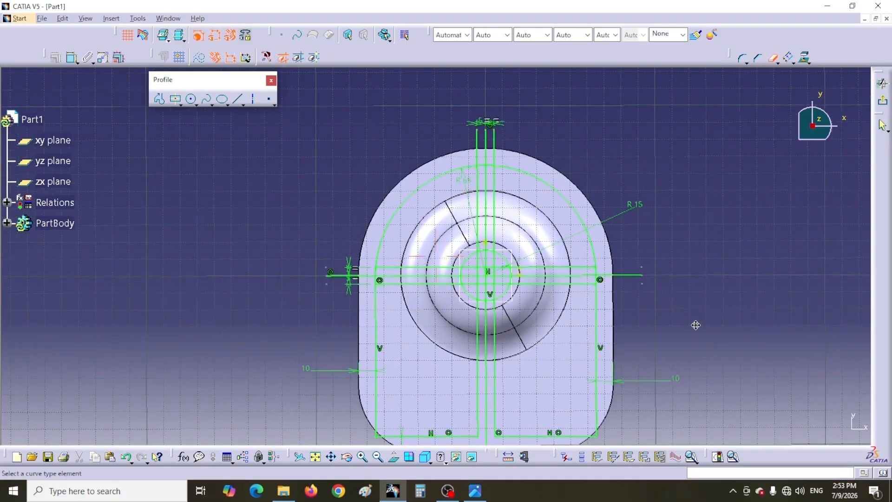
{"action": "left_click", "coordinate": [600, 273]}
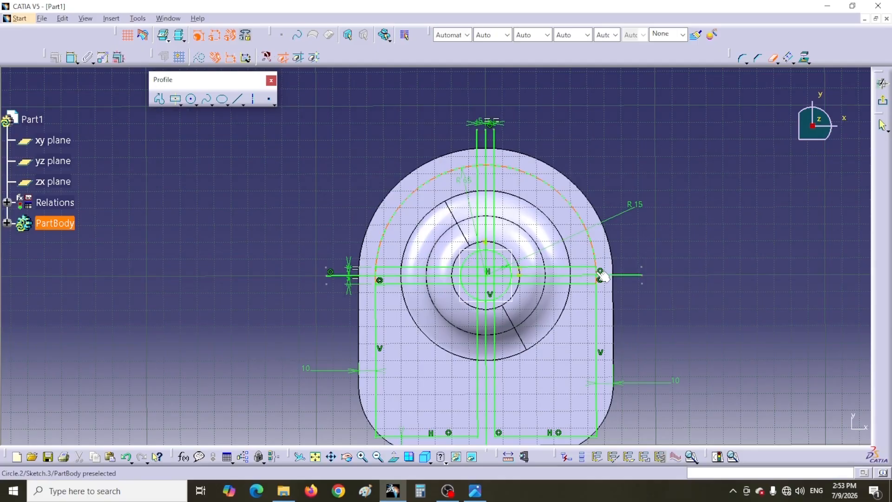
{"action": "left_click", "coordinate": [601, 274]}
{"action": "left_click", "coordinate": [598, 279]}
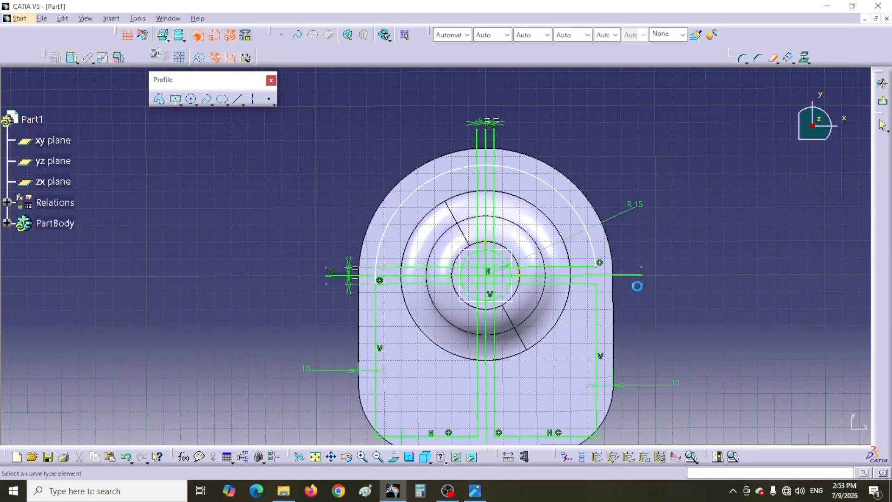
{"action": "left_click", "coordinate": [380, 275]}
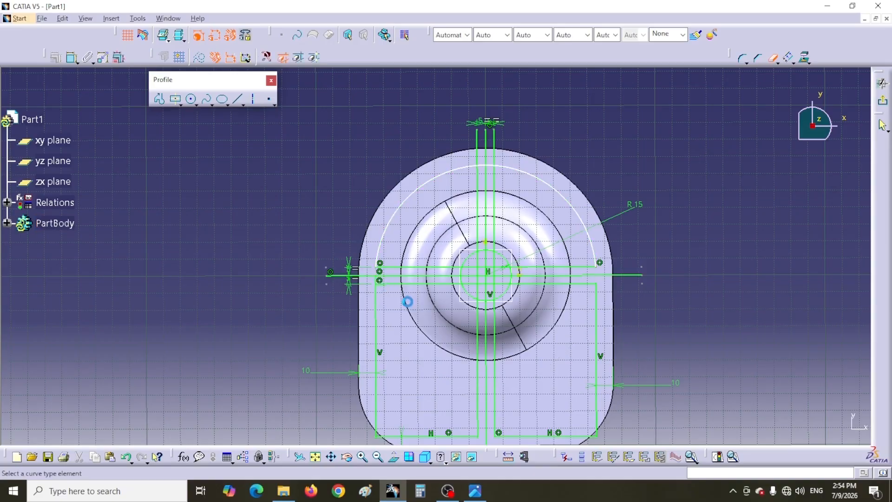
{"action": "left_click", "coordinate": [381, 281]}
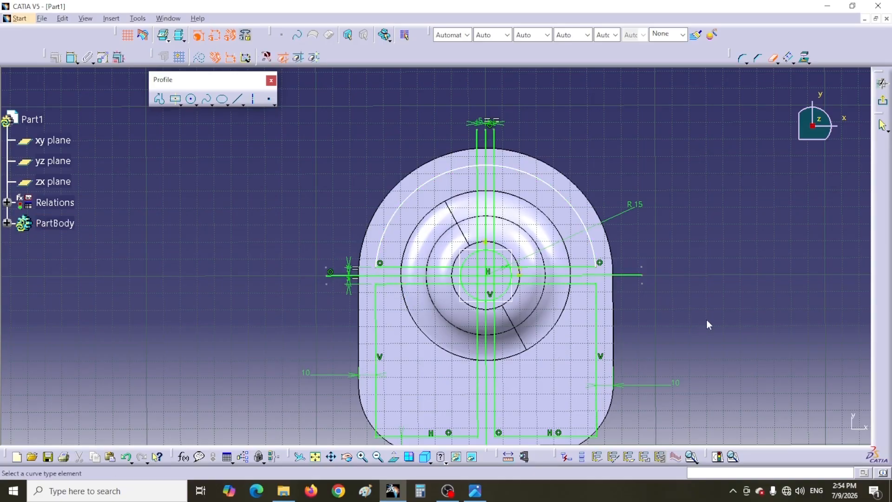
Step: Trim the two offset vertical lines above the large arc and the short arc segment between them
{"action": "left_click", "coordinate": [477, 146]}
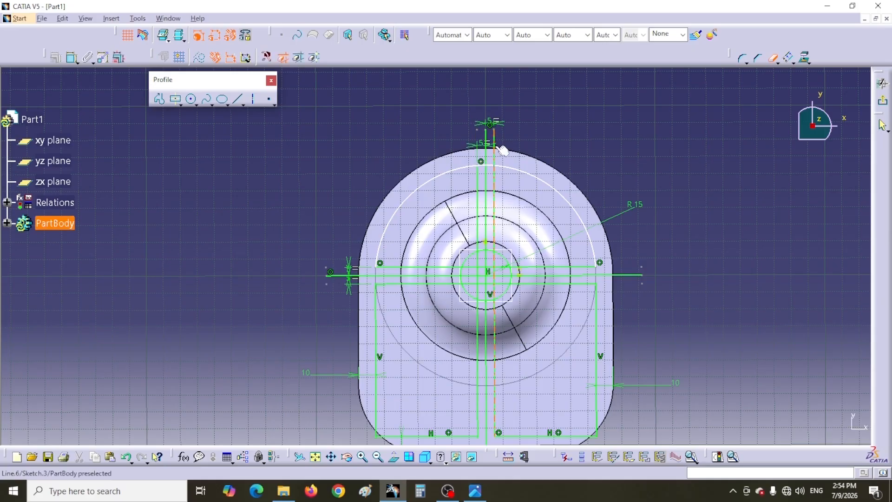
{"action": "left_click", "coordinate": [495, 141]}
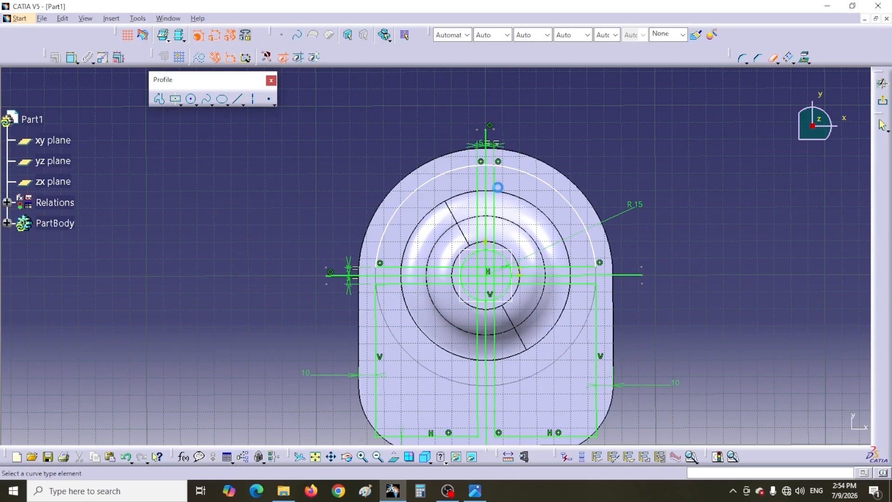
{"action": "left_click", "coordinate": [495, 168]}
Step: Trim the upper and left offset line portions inside the 15 mm radius circle, and the circle's top arc between the vertical lines
{"action": "middle_click_drag", "start_coordinate": [555, 337], "coordinate": [543, 321]}
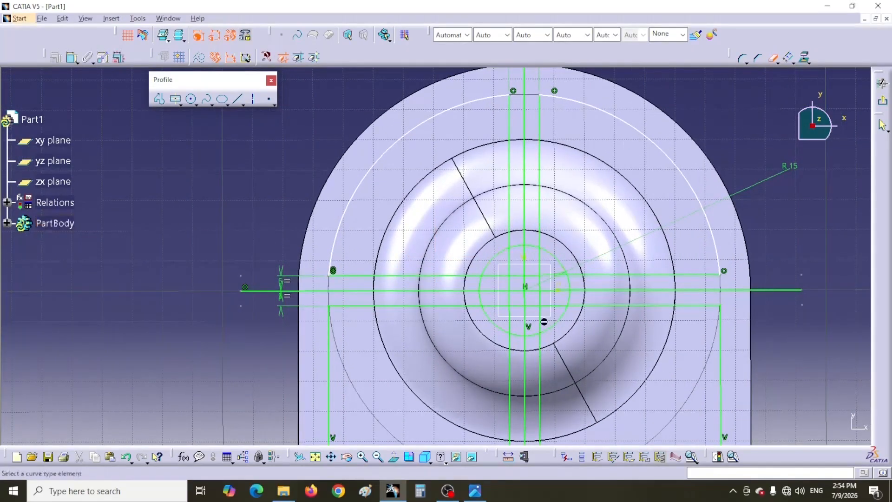
{"action": "left_click", "coordinate": [529, 275]}
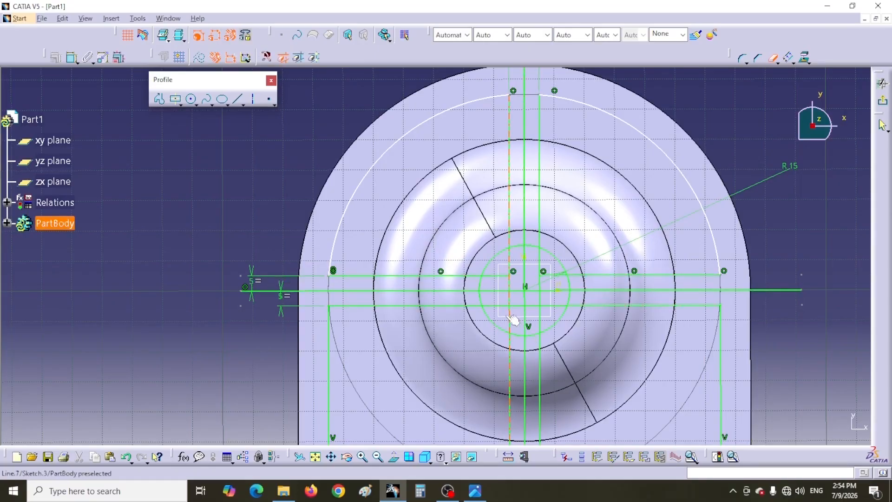
{"action": "left_click", "coordinate": [515, 286]}
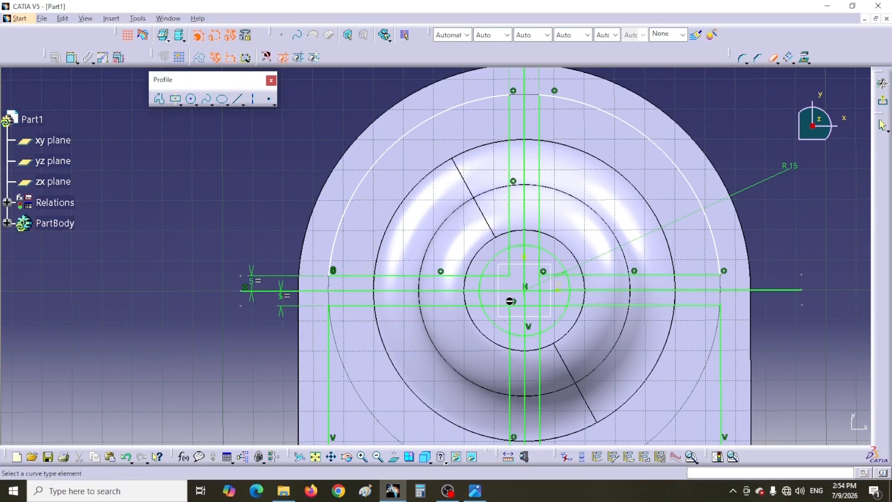
{"action": "left_click", "coordinate": [495, 275]}
{"action": "left_click", "coordinate": [507, 261]}
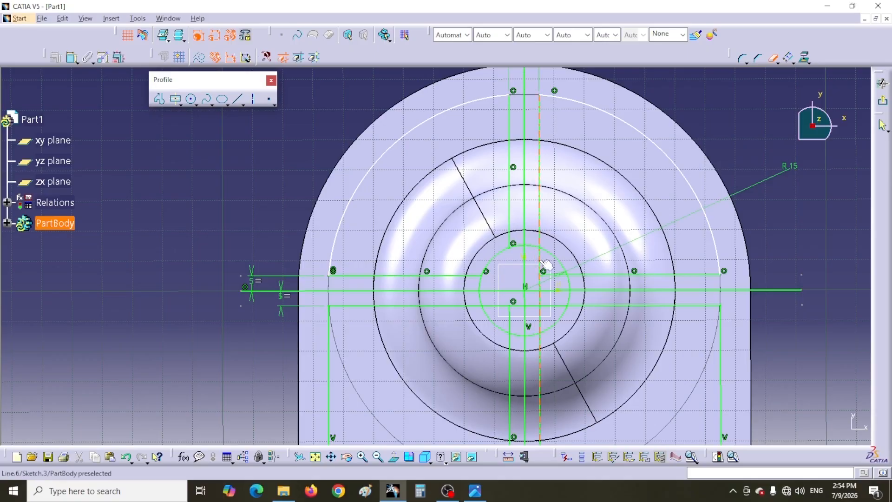
{"action": "left_click", "coordinate": [539, 261]}
{"action": "left_click", "coordinate": [531, 245]}
{"action": "left_click", "coordinate": [519, 246]}
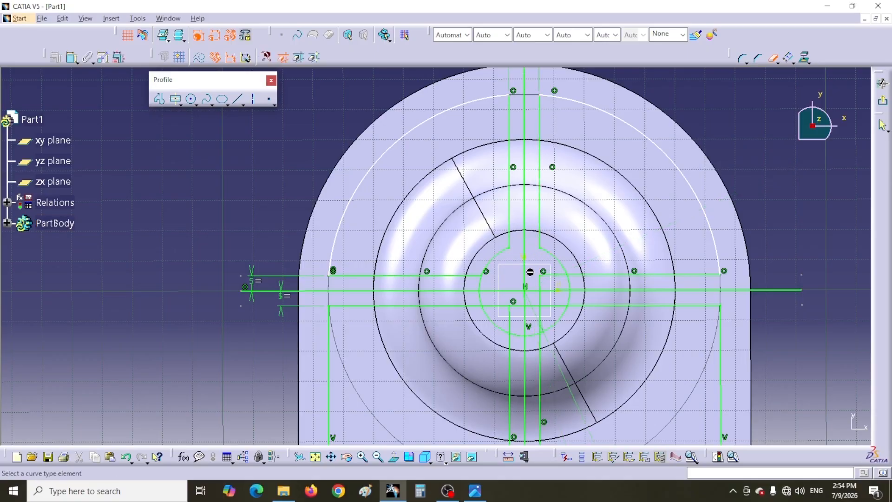
Step: Trim the remaining offset line portions inside the small circle's right half, and the circle's right arc between the horizontal lines
{"action": "left_click", "coordinate": [555, 275]}
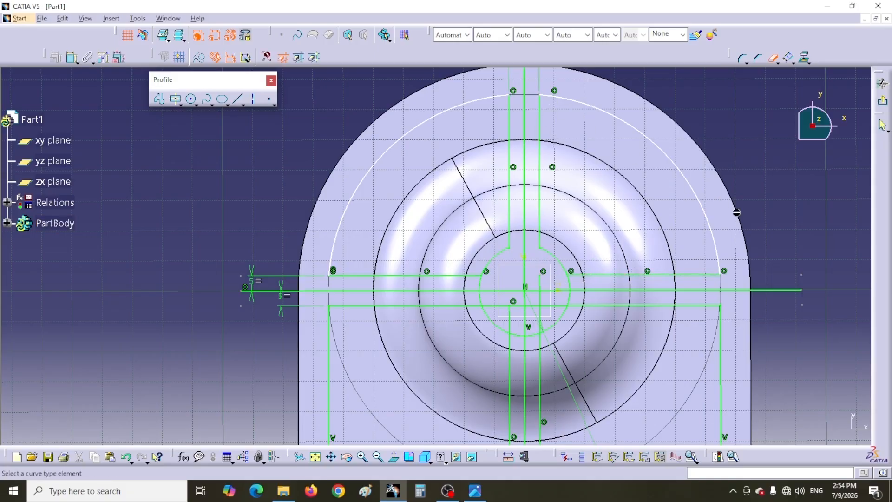
{"action": "left_click", "coordinate": [569, 284]}
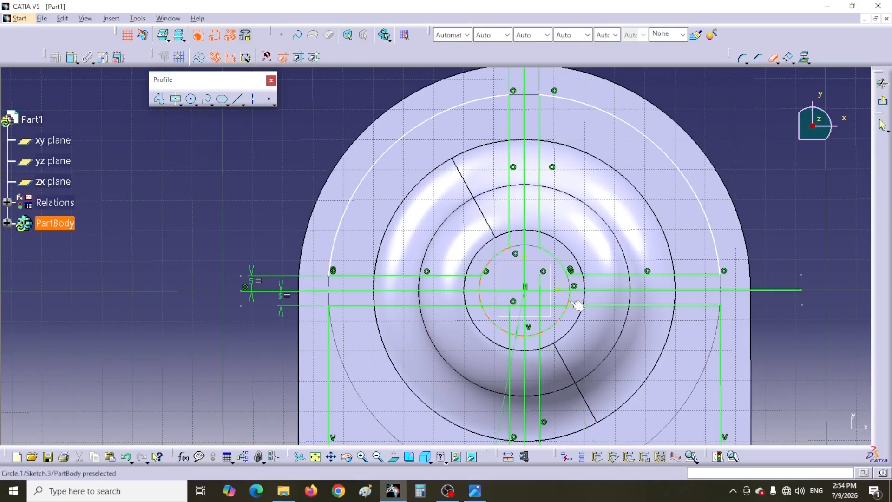
{"action": "left_click", "coordinate": [571, 300]}
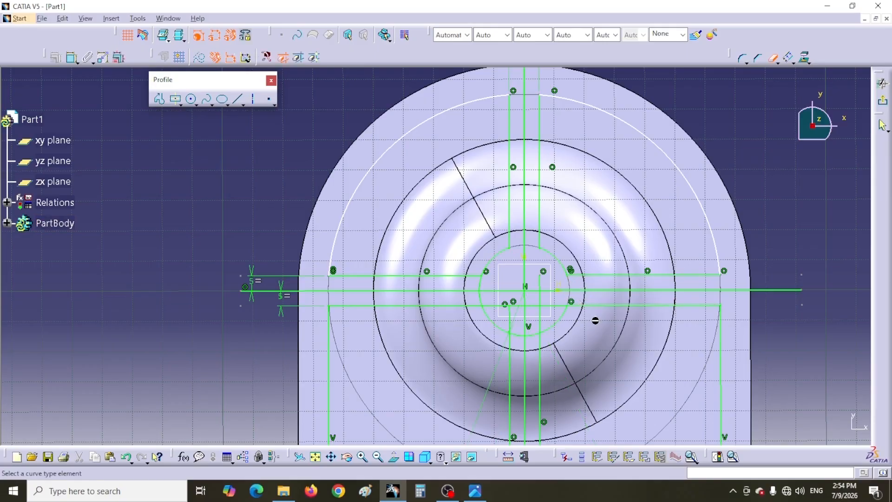
{"action": "left_click", "coordinate": [544, 308]}
{"action": "left_click", "coordinate": [540, 299]}
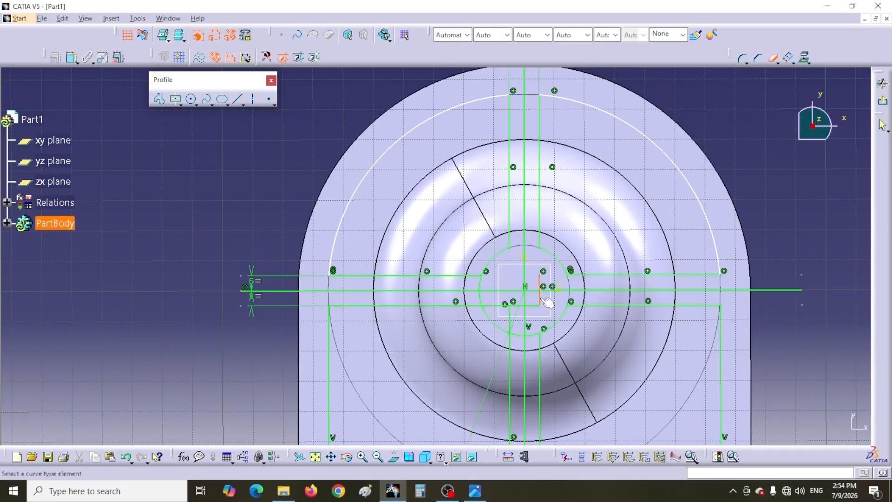
{"action": "left_click", "coordinate": [541, 279]}
Step: Trim the last offset line portions inside the small circle, and its bottom and left arcs between the offset lines
{"action": "left_click", "coordinate": [535, 308]}
{"action": "left_click", "coordinate": [511, 315]}
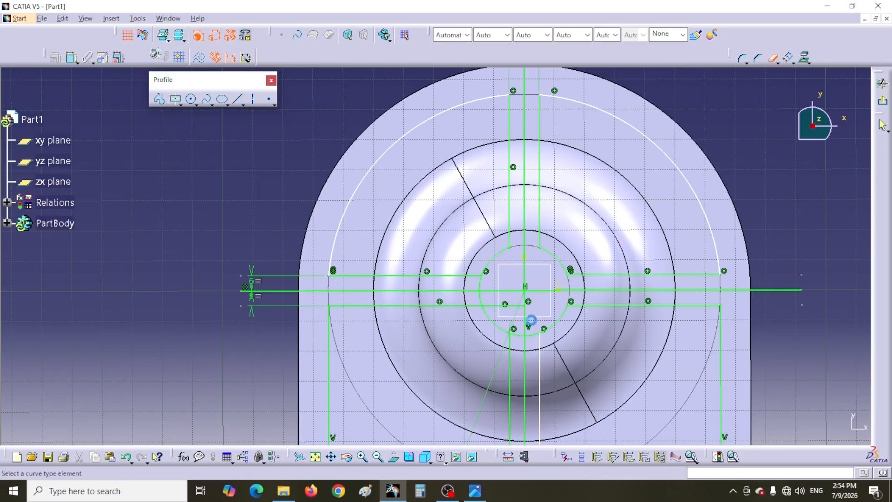
{"action": "left_click", "coordinate": [533, 335]}
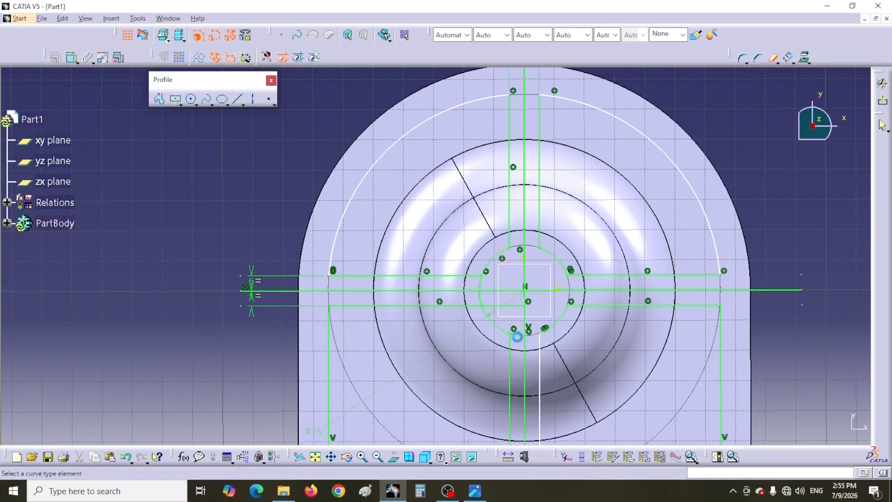
{"action": "left_click", "coordinate": [520, 335]}
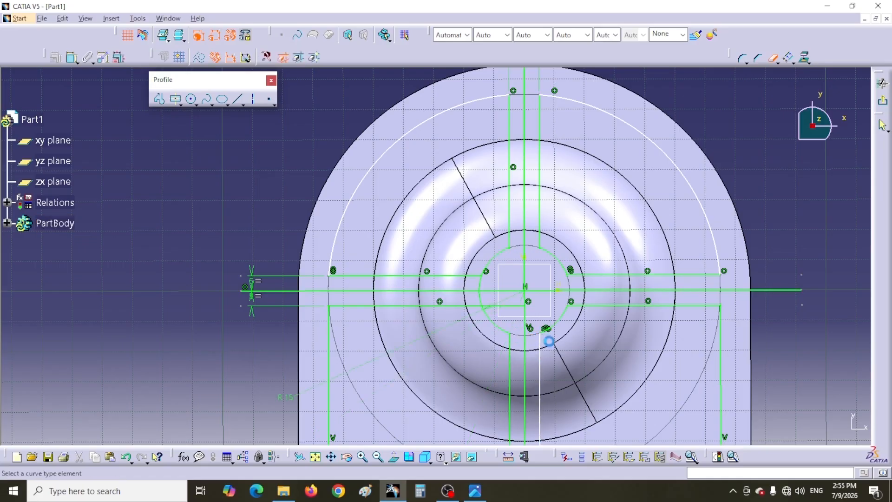
{"action": "left_click", "coordinate": [487, 304]}
{"action": "left_click", "coordinate": [486, 287]}
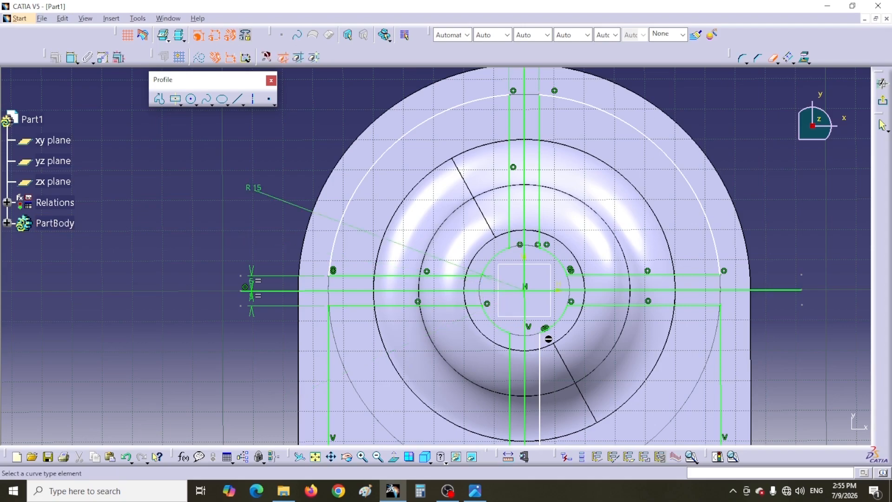
Step: Apply Vertical constraints to the two offset lines running from the small circle to the plate's lower outline
{"action": "mouse_move", "coordinate": [548, 339]}
{"action": "middle_mouse_down"}
{"action": "mouse_move", "coordinate": [532, 241]}
{"action": "mouse_move", "coordinate": [546, 197]}
{"action": "mouse_move", "coordinate": [532, 164]}
{"action": "mouse_move", "coordinate": [529, 179]}
{"action": "mouse_move", "coordinate": [485, 215]}
{"action": "mouse_move", "coordinate": [514, 235]}
{"action": "mouse_move", "coordinate": [558, 315]}
{"action": "mouse_move", "coordinate": [561, 354]}
{"action": "mouse_move", "coordinate": [531, 225]}
{"action": "mouse_move", "coordinate": [514, 320]}
{"action": "mouse_move", "coordinate": [493, 324]}
{"action": "mouse_move", "coordinate": [513, 265]}
{"action": "middle_mouse_up"}
{"action": "mouse_move", "coordinate": [773, 266]}
{"action": "middle_mouse_down", "text": "ctrl"}
{"action": "mouse_move", "coordinate": [772, 308]}
{"action": "mouse_move", "coordinate": [806, 267]}
{"action": "middle_mouse_up", "text": "ctrl"}
{"action": "left_click", "coordinate": [538, 276]}
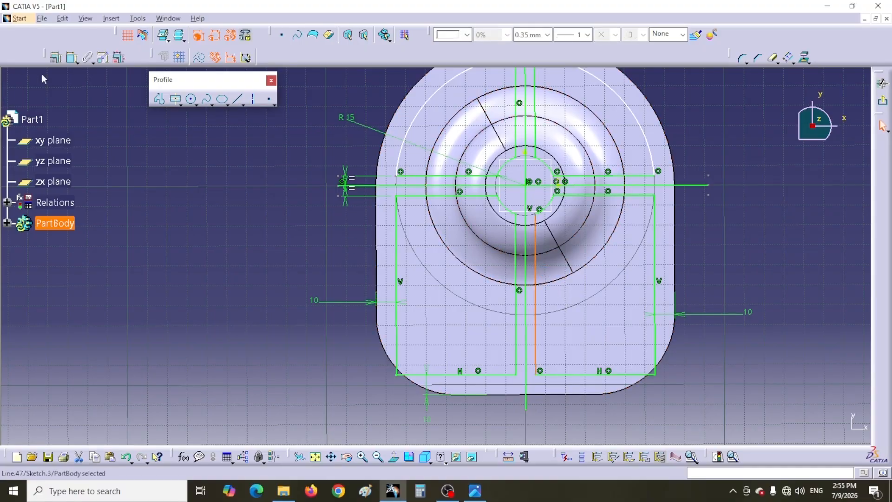
{"action": "left_click", "coordinate": [56, 57]}
{"action": "left_click", "coordinate": [645, 300]}
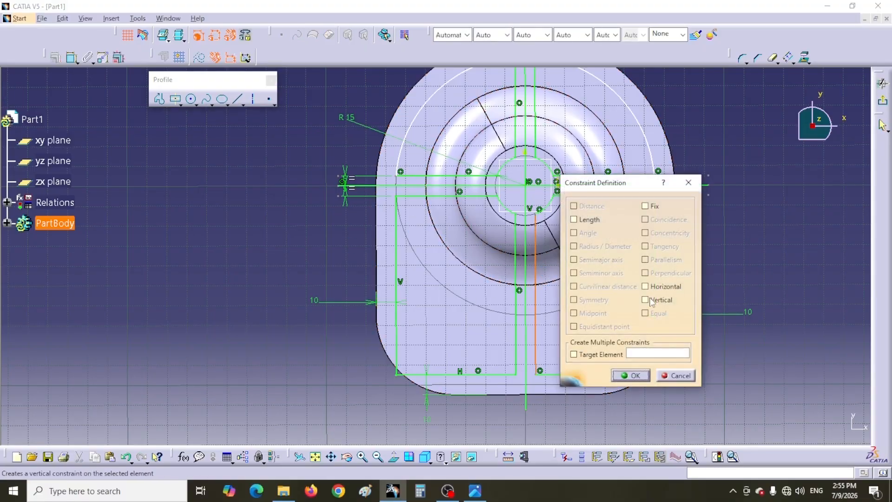
{"action": "left_click", "coordinate": [630, 375]}
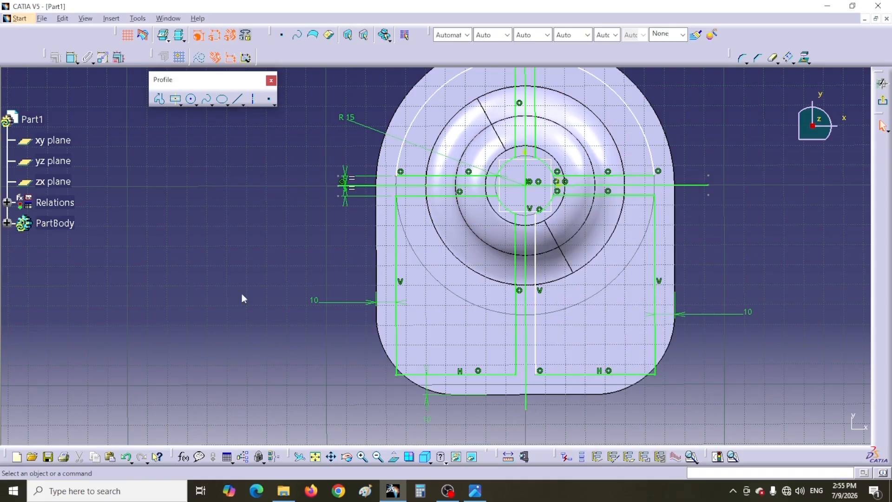
{"action": "left_click", "coordinate": [515, 341]}
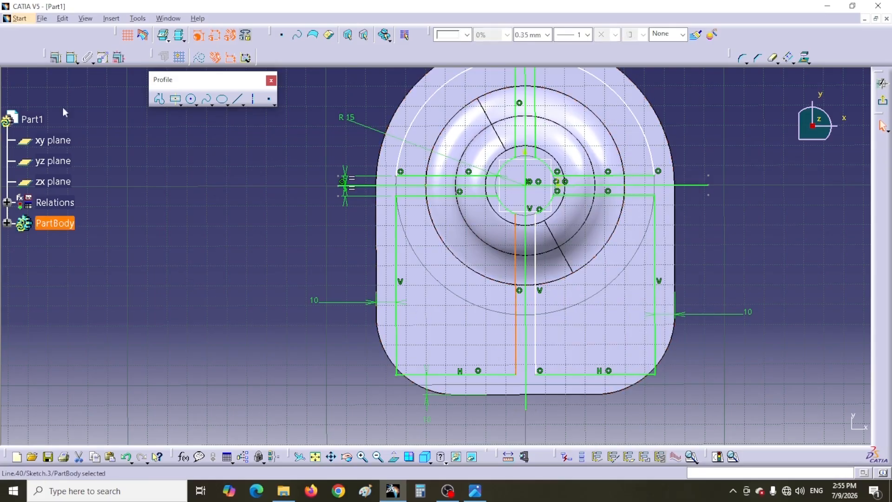
{"action": "left_click", "coordinate": [55, 57]}
{"action": "left_click", "coordinate": [645, 299]}
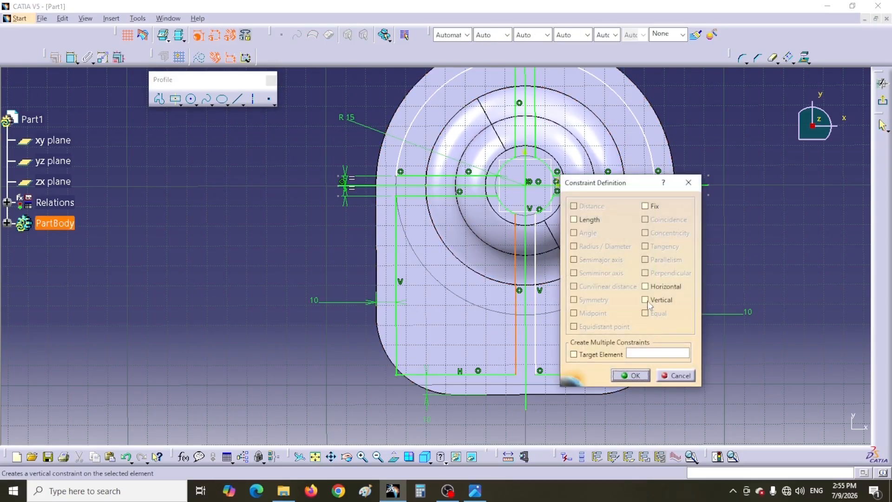
{"action": "left_click", "coordinate": [633, 375]}
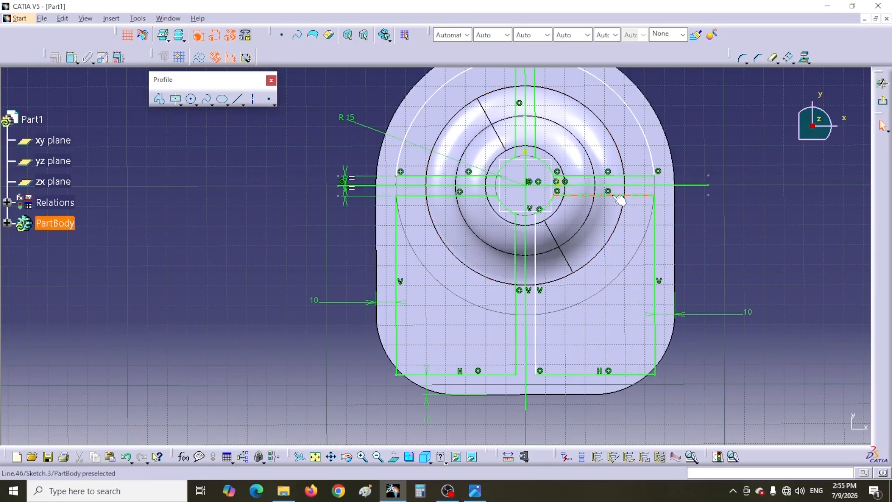
Step: Apply Horizontal constraints to the lower offset line segments on both sides of the small circle
{"action": "left_click", "coordinate": [620, 200]}
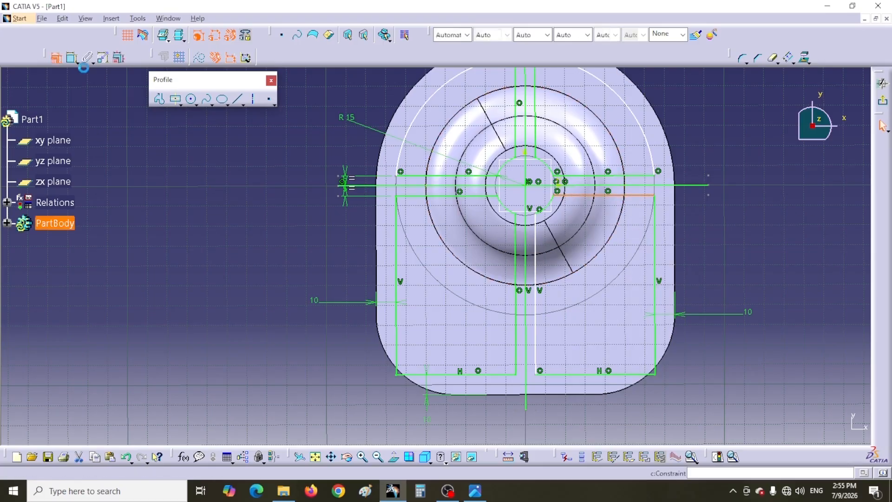
{"action": "left_click", "coordinate": [56, 57]}
{"action": "left_click", "coordinate": [645, 286]}
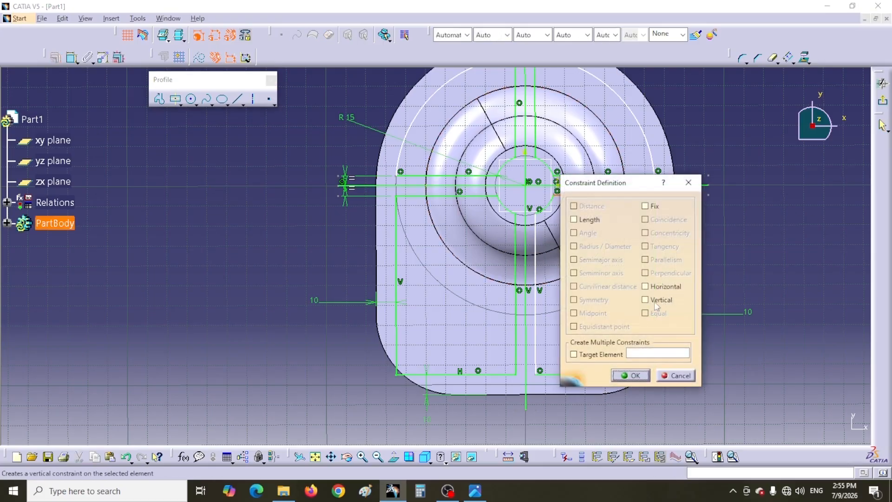
{"action": "left_click", "coordinate": [632, 376]}
{"action": "left_click", "coordinate": [474, 196]}
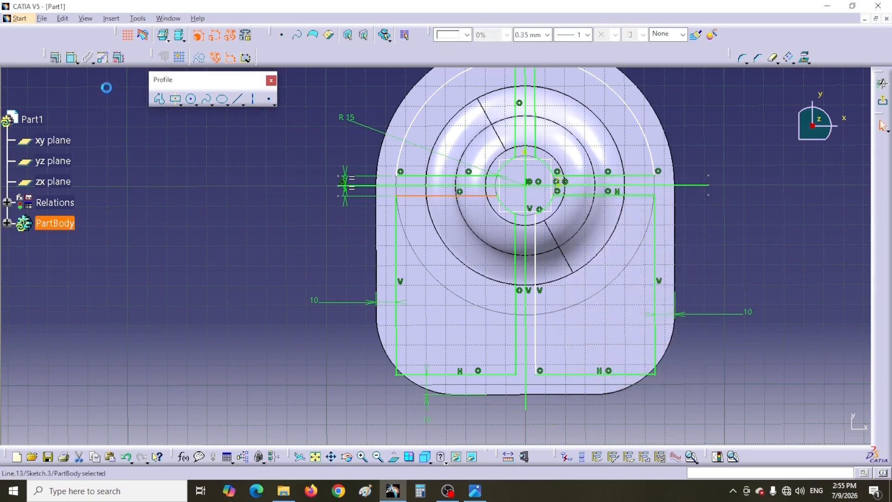
{"action": "left_click", "coordinate": [56, 57]}
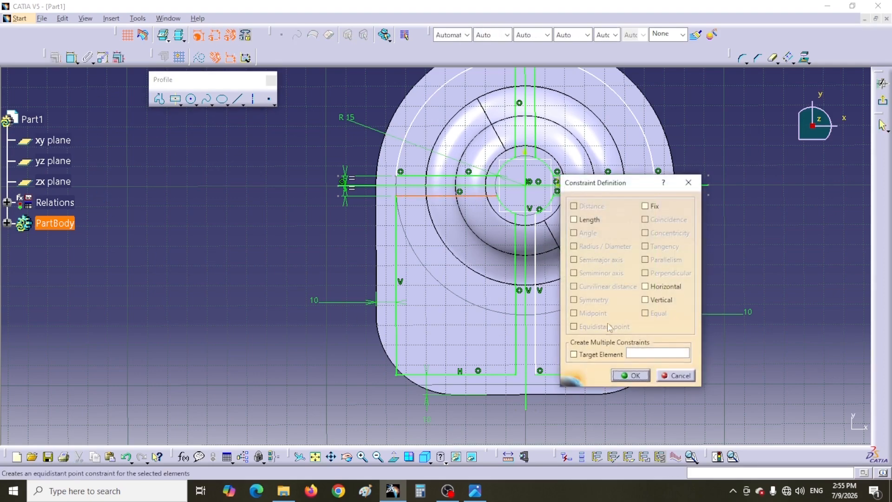
{"action": "left_click", "coordinate": [659, 286]}
{"action": "left_click", "coordinate": [631, 376]}
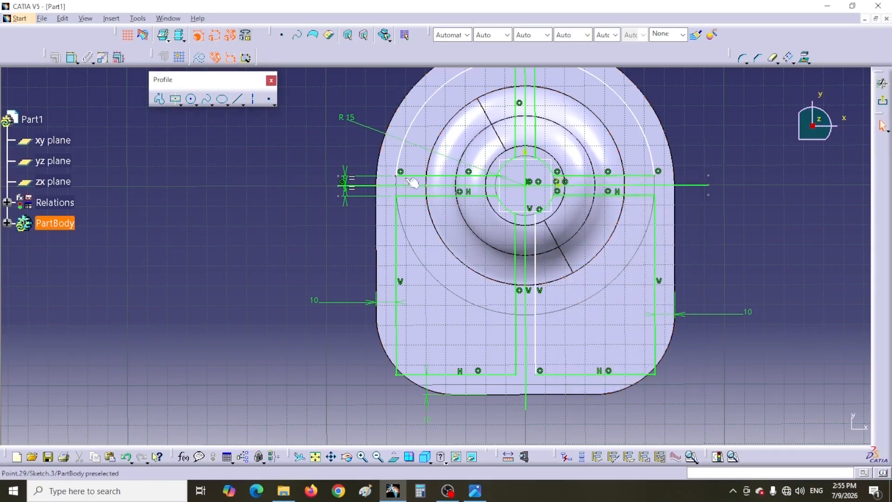
Step: Apply Horizontal constraints to the upper offset line segments on both sides of the small circle
{"action": "left_click", "coordinate": [427, 177]}
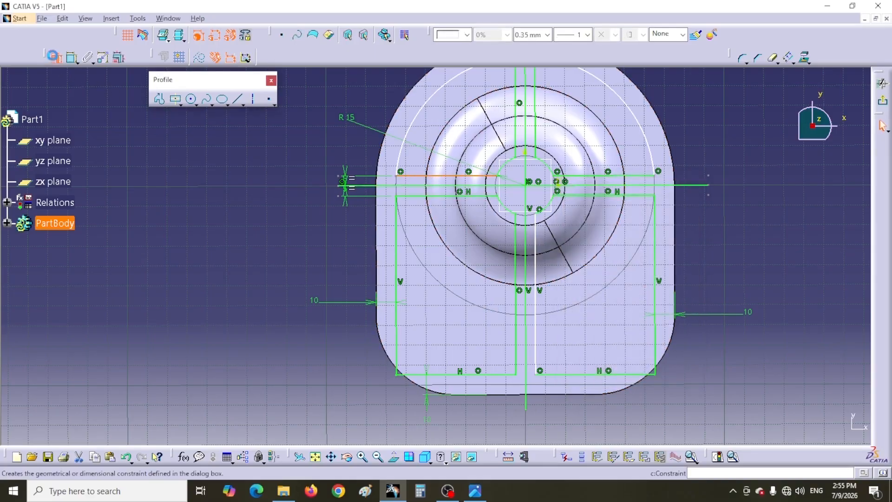
{"action": "left_click", "coordinate": [55, 59]}
{"action": "left_click", "coordinate": [660, 287]}
{"action": "left_click", "coordinate": [631, 376]}
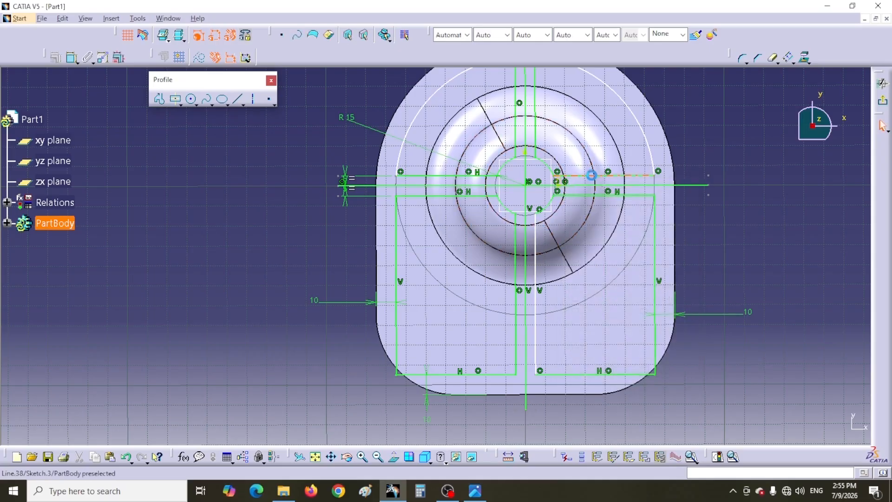
{"action": "left_click", "coordinate": [599, 177]}
{"action": "left_click", "coordinate": [55, 59]}
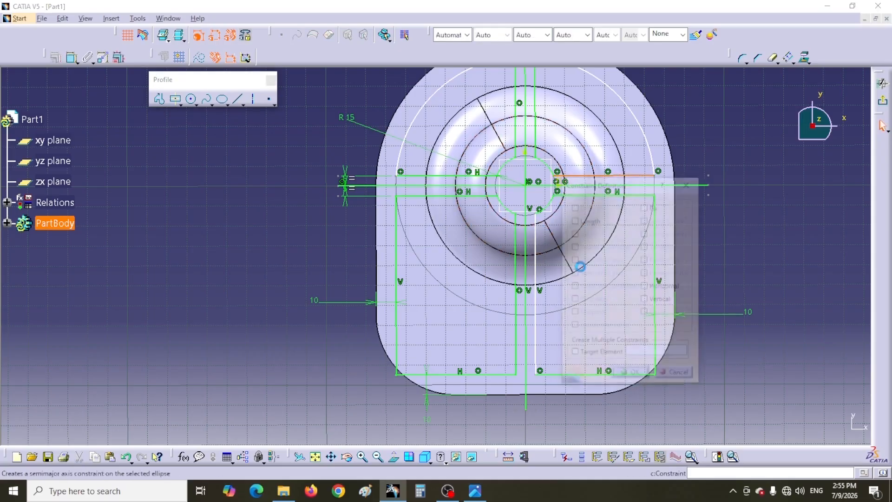
{"action": "left_click", "coordinate": [641, 375]}
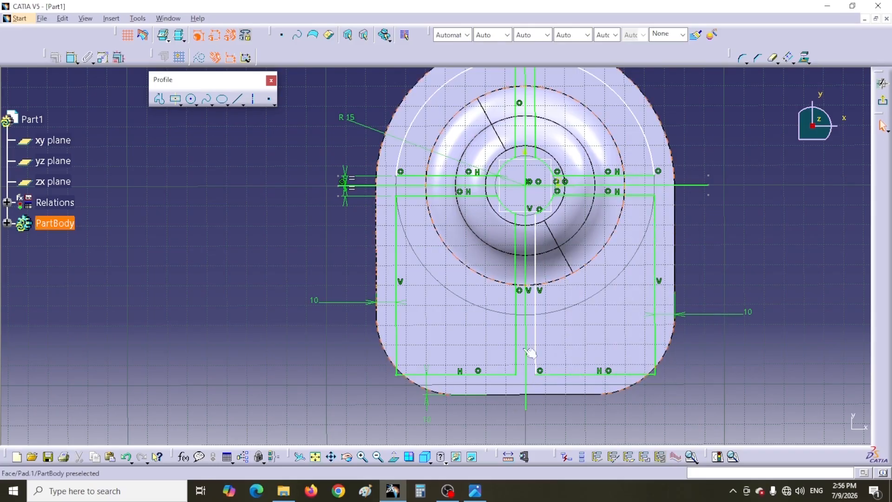
Step: Apply Vertical constraints to the two offset lines between the small circle and the large upper arc
{"action": "left_click", "coordinate": [524, 134]}
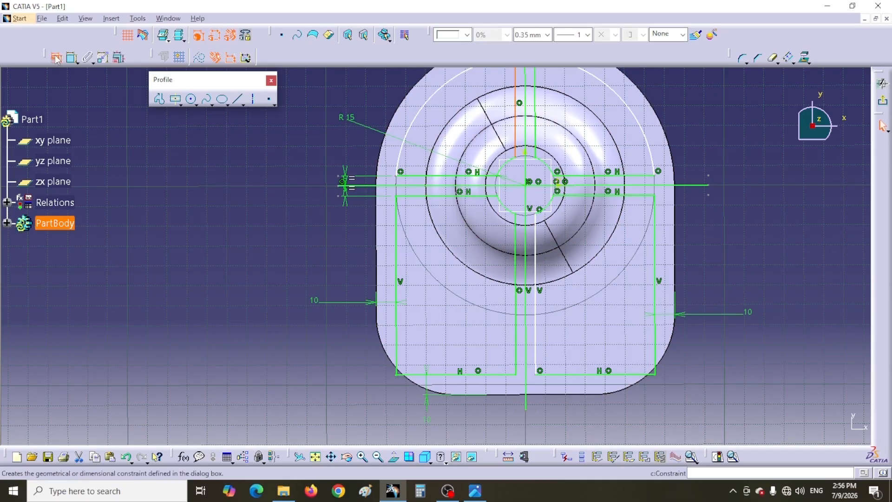
{"action": "left_click", "coordinate": [645, 299]}
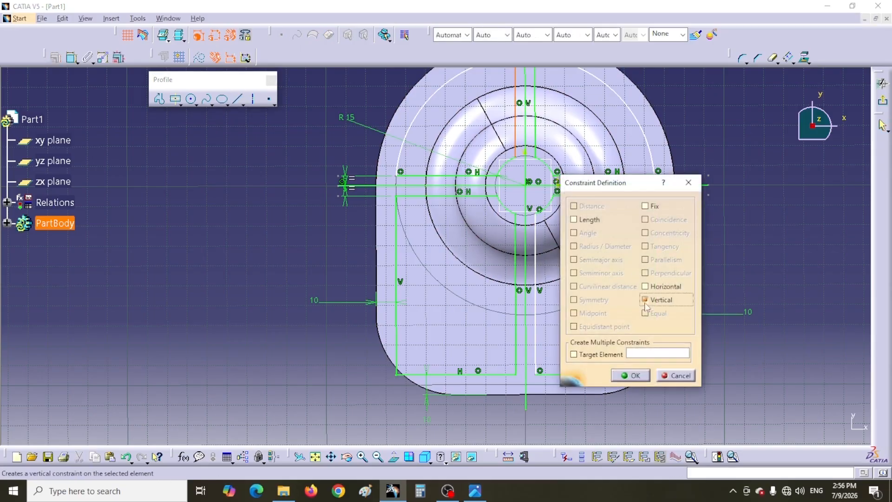
{"action": "left_click", "coordinate": [632, 377]}
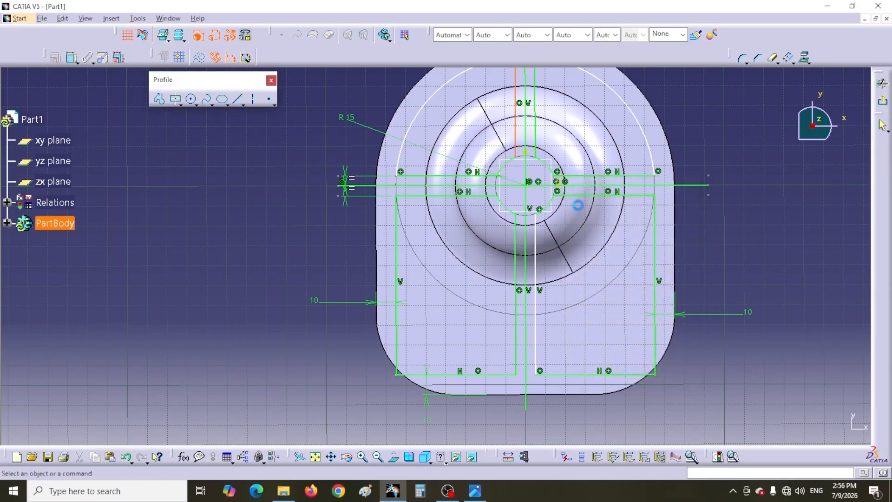
{"action": "left_click", "coordinate": [534, 116]}
{"action": "left_click", "coordinate": [55, 57]}
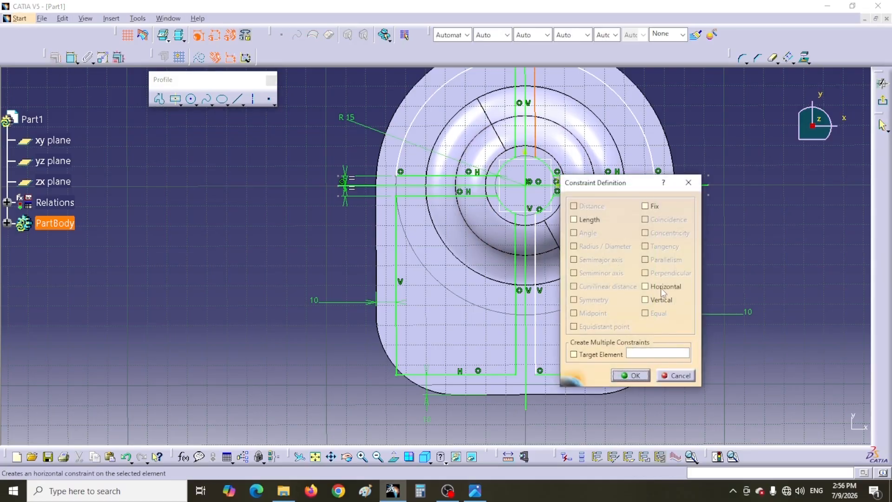
{"action": "left_click", "coordinate": [648, 301]}
{"action": "left_click", "coordinate": [630, 375]}
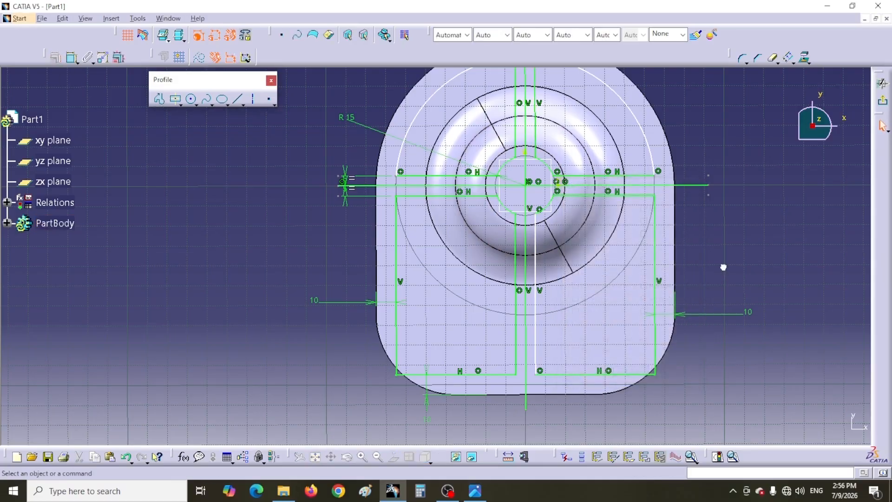
Step: Dimension the gap between the two vertical offset lines below the small circle, placing the dimension under the plate's lower edge
{"action": "middle_click_drag", "start_coordinate": [723, 265], "coordinate": [749, 247]}
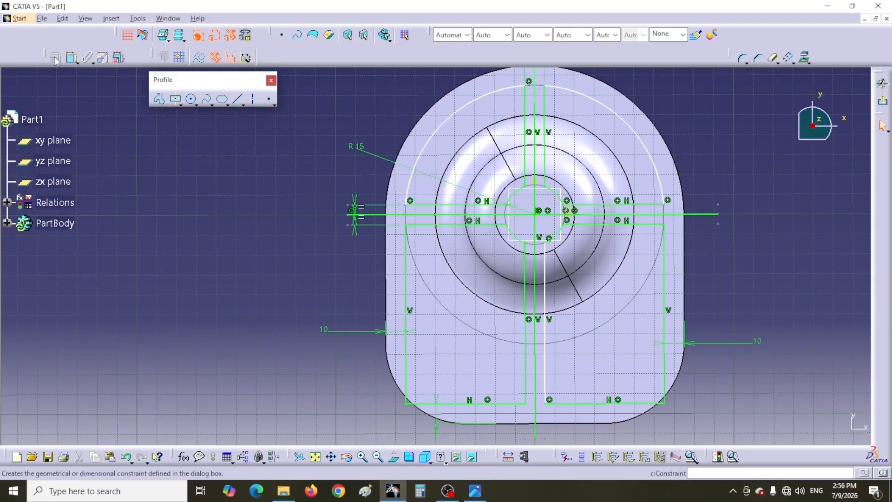
{"action": "left_click", "coordinate": [552, 367]}
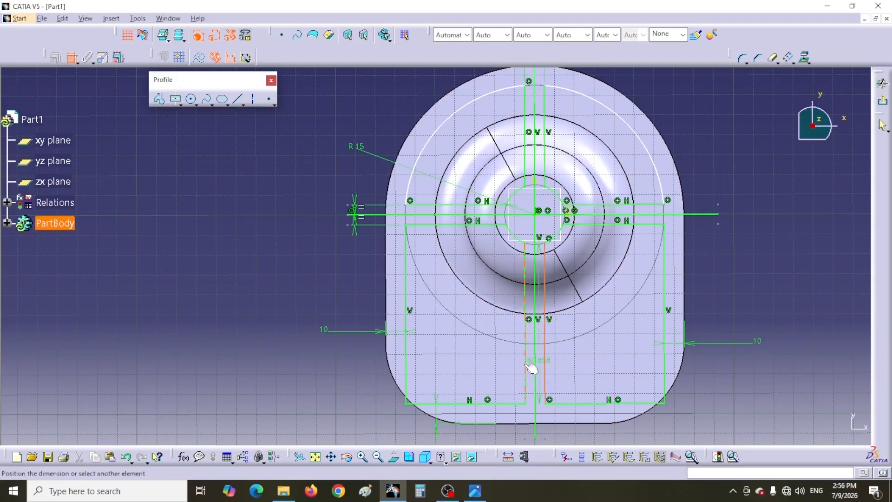
{"action": "left_click", "coordinate": [525, 365]}
{"action": "left_click", "coordinate": [500, 432]}
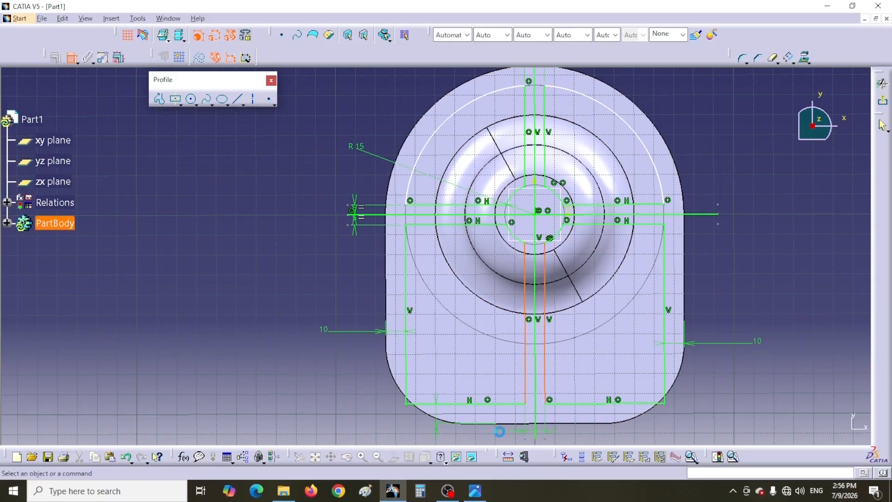
Step: Add a radius dimension to the large upper arc, placed outside the plate's upper-left edge
{"action": "middle_click_drag", "start_coordinate": [306, 219], "coordinate": [309, 253]}
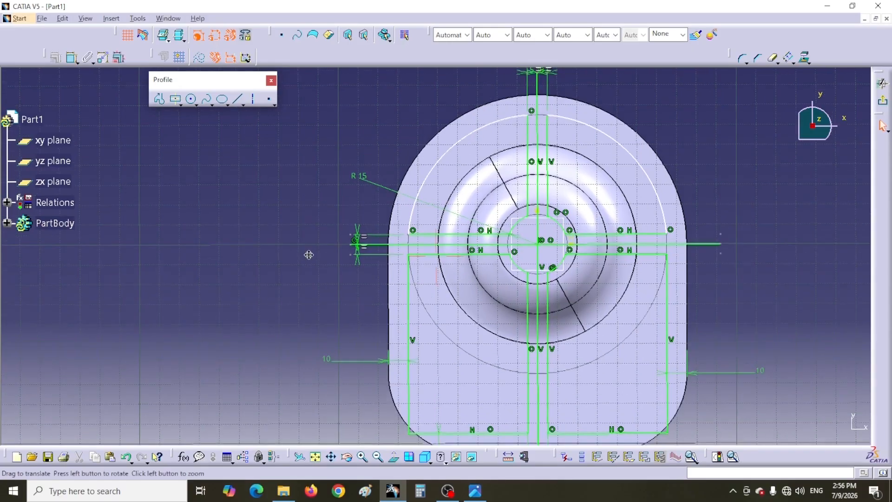
{"action": "left_click", "coordinate": [455, 157]}
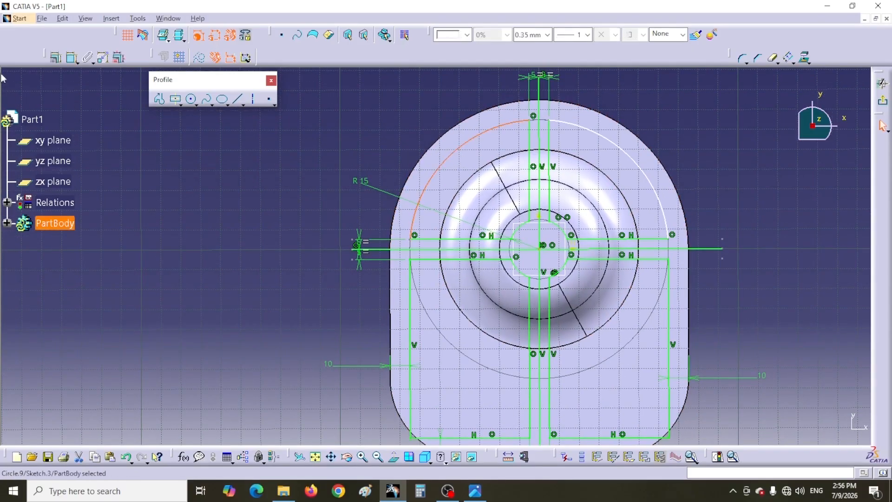
{"action": "left_click", "coordinate": [429, 105]}
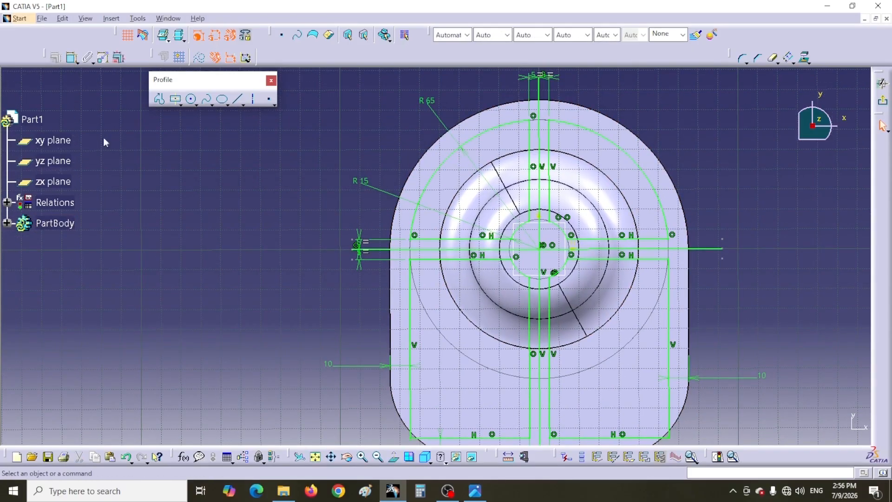
Step: Round the lower outer corner of the lower-left cutout outline with a Corner and set its radius to 30 mm
{"action": "middle_click_drag", "start_coordinate": [776, 311], "coordinate": [761, 241]}
{"action": "left_click", "coordinate": [742, 58]}
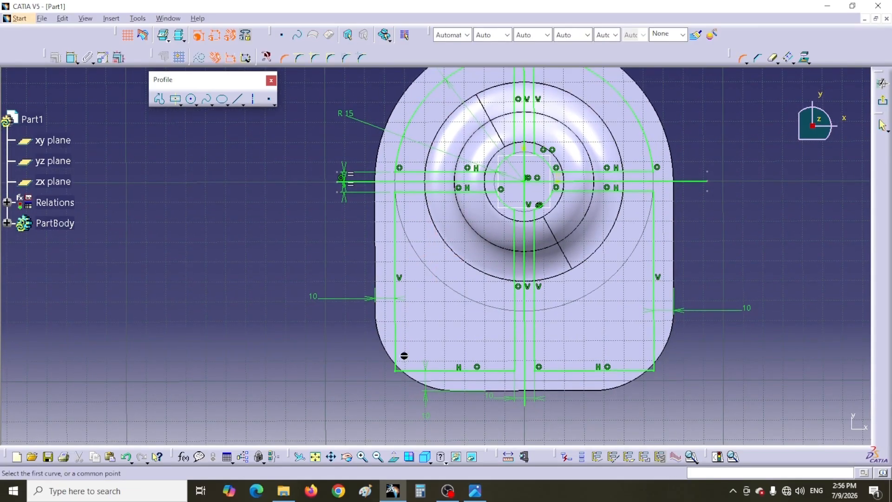
{"action": "left_click", "coordinate": [395, 342]}
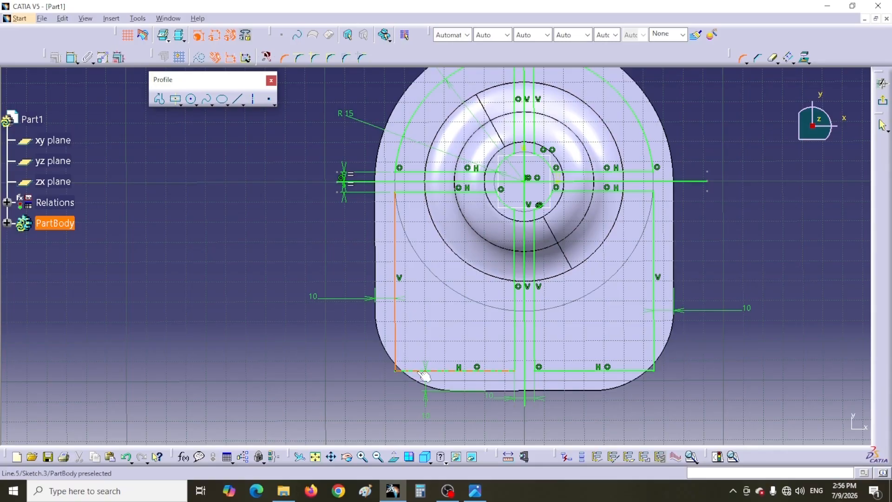
{"action": "left_click", "coordinate": [424, 370]}
{"action": "left_click", "coordinate": [413, 351]}
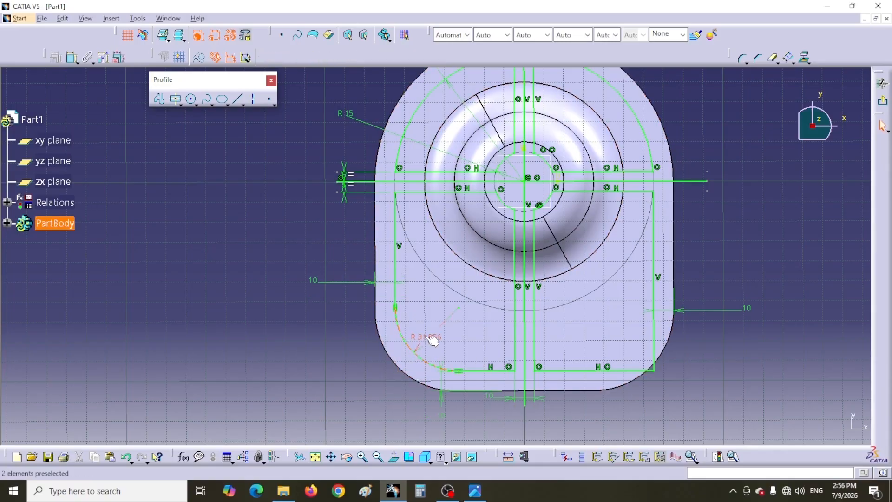
{"action": "double_click", "coordinate": [415, 349]}
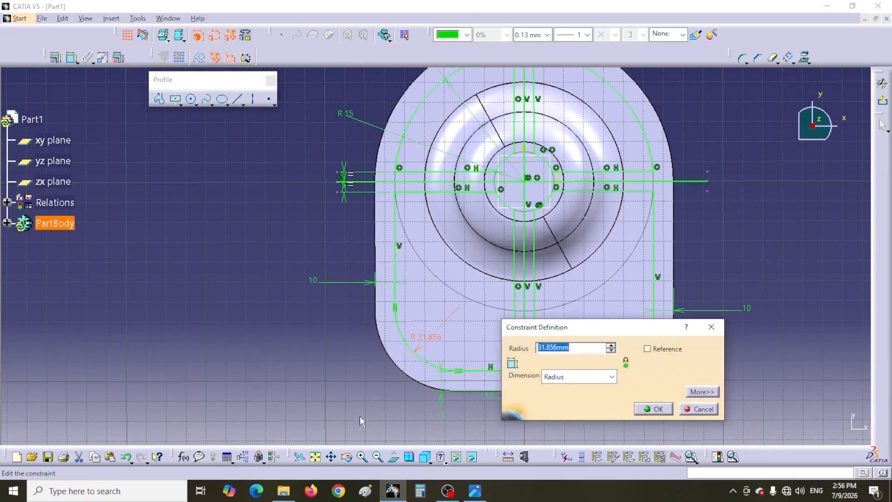
{"action": "type", "text": "10"}
{"action": "key", "text": "Return"}
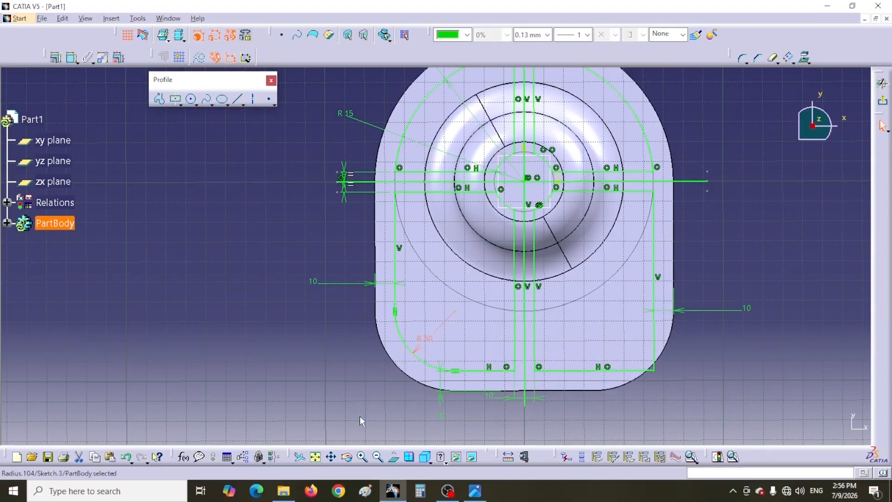
Step: Check the corner radii in the reference drawing and round the lower-left cutout's lower inner corner to a 30 mm radius
{"action": "left_click", "coordinate": [474, 491]}
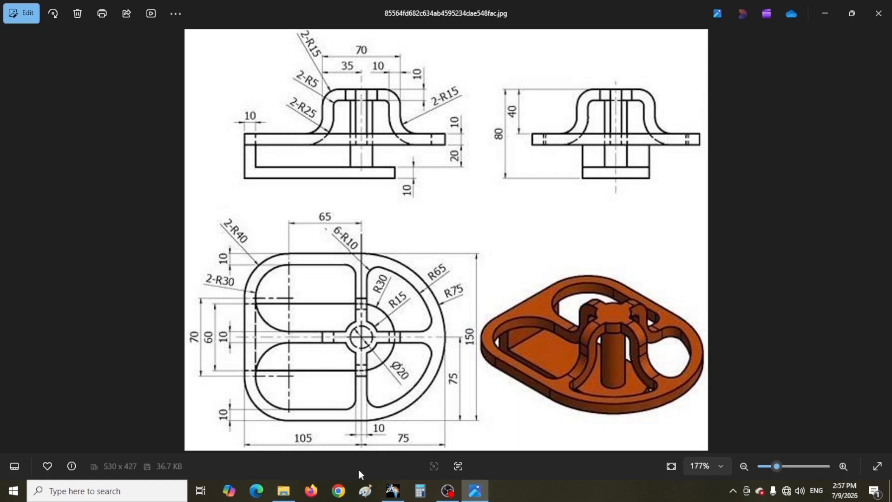
{"action": "left_click", "coordinate": [393, 491]}
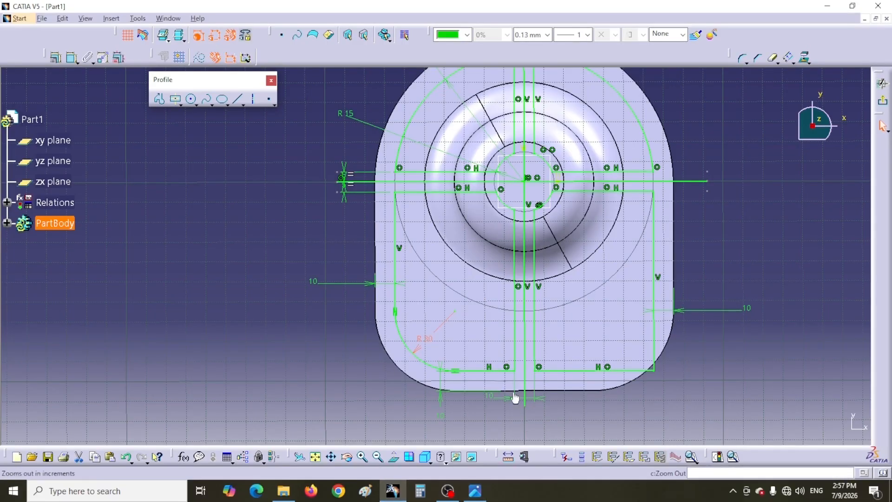
{"action": "left_click", "coordinate": [740, 58]}
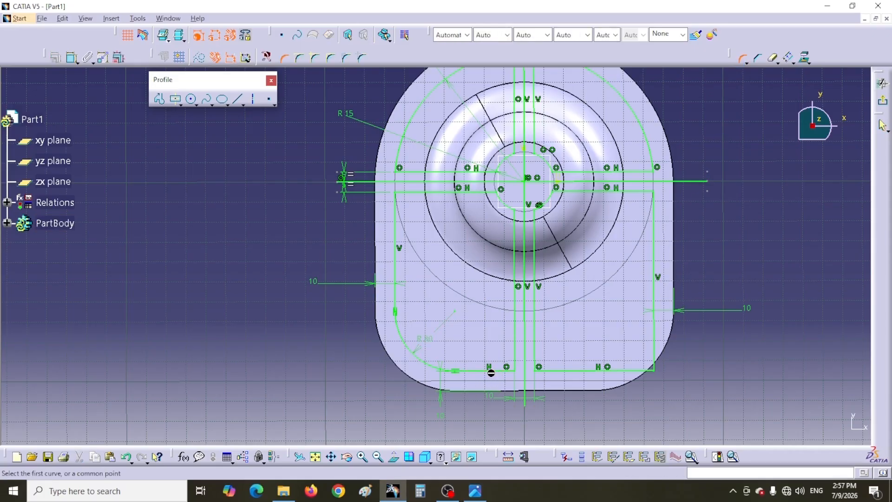
{"action": "left_click", "coordinate": [514, 369]}
{"action": "left_click", "coordinate": [502, 360]}
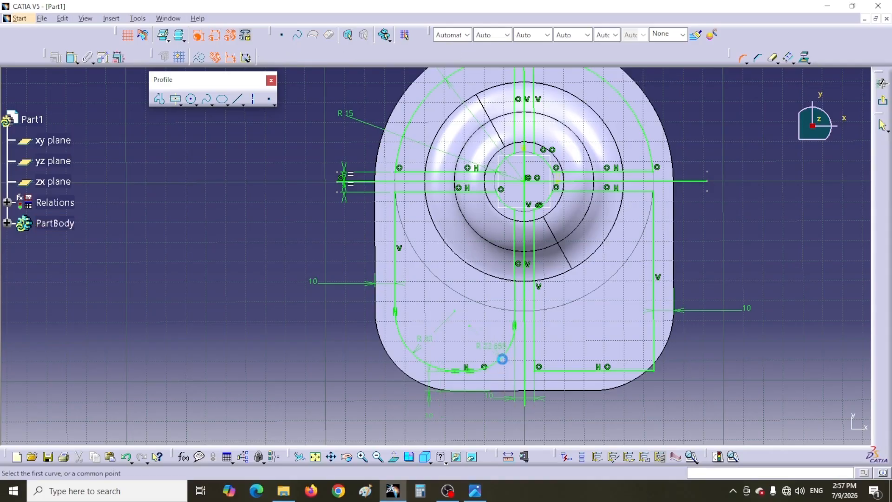
{"action": "double_click", "coordinate": [495, 346]}
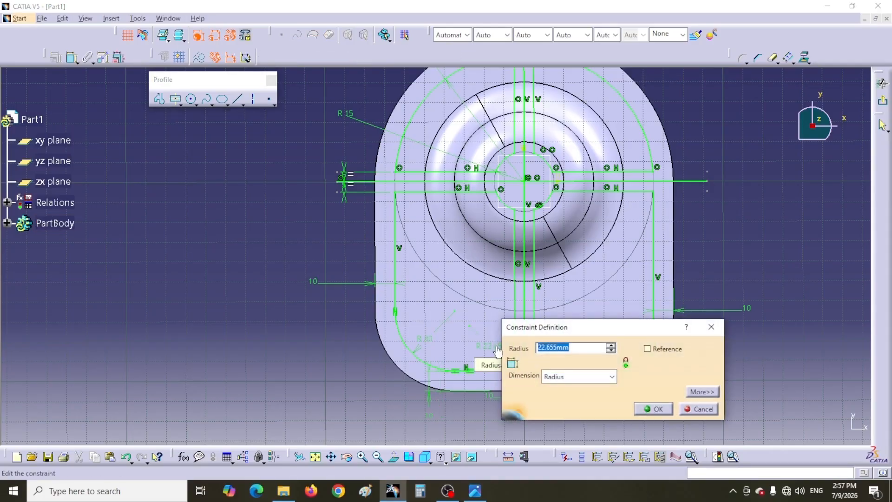
{"action": "type", "text": "30"}
{"action": "key", "text": "Return"}
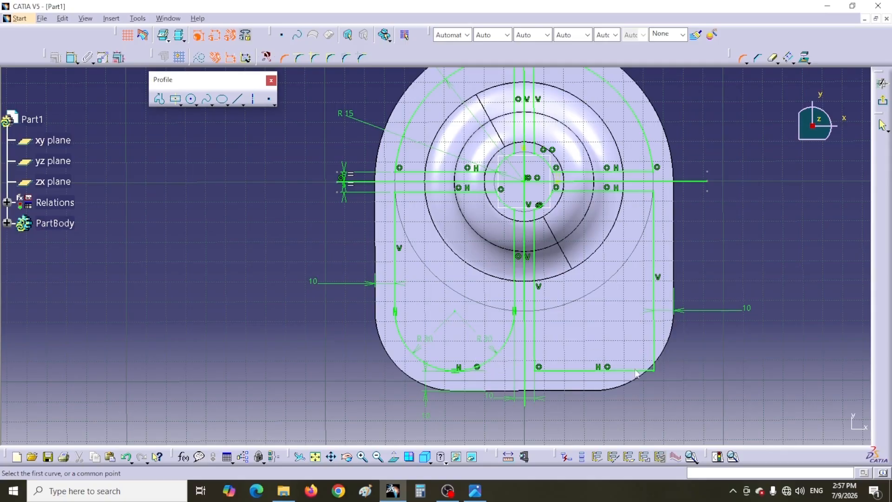
Step: Round the lower inner corner of the lower-right cutout outline and set its radius to 30 mm
{"action": "left_click", "coordinate": [535, 368]}
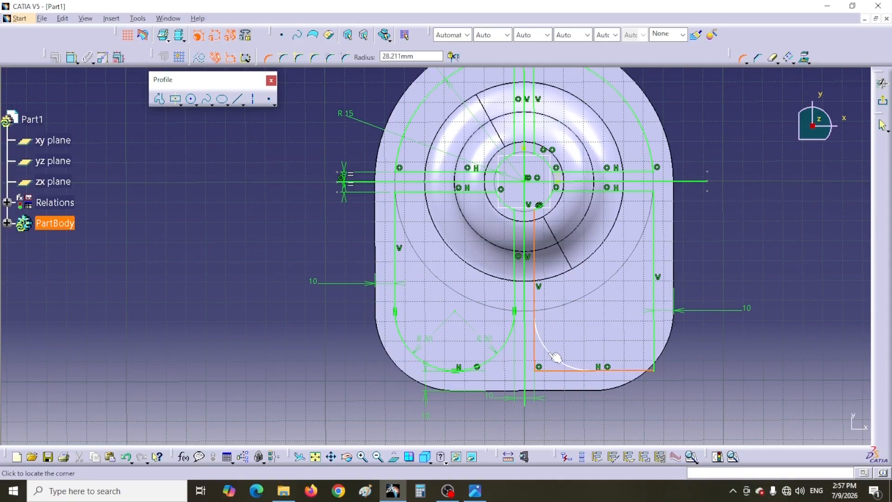
{"action": "left_click", "coordinate": [557, 355]}
{"action": "double_click", "coordinate": [561, 348]}
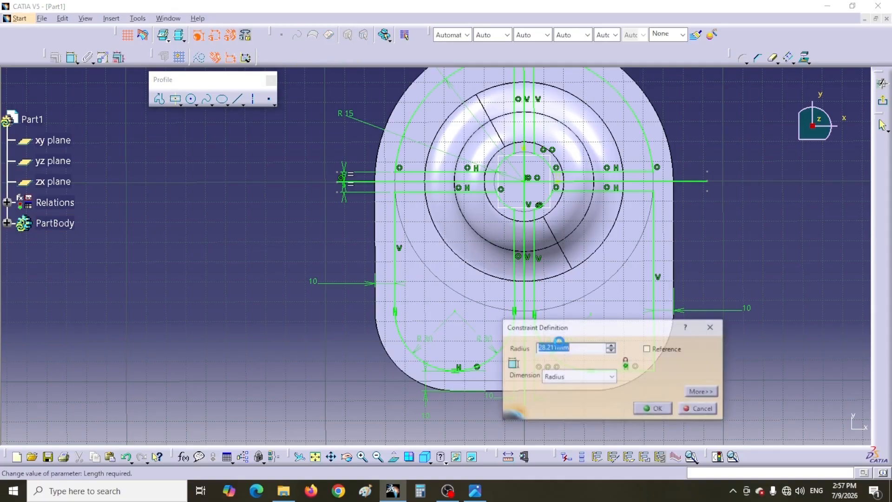
{"action": "type", "text": "30"}
{"action": "key", "text": "Return"}
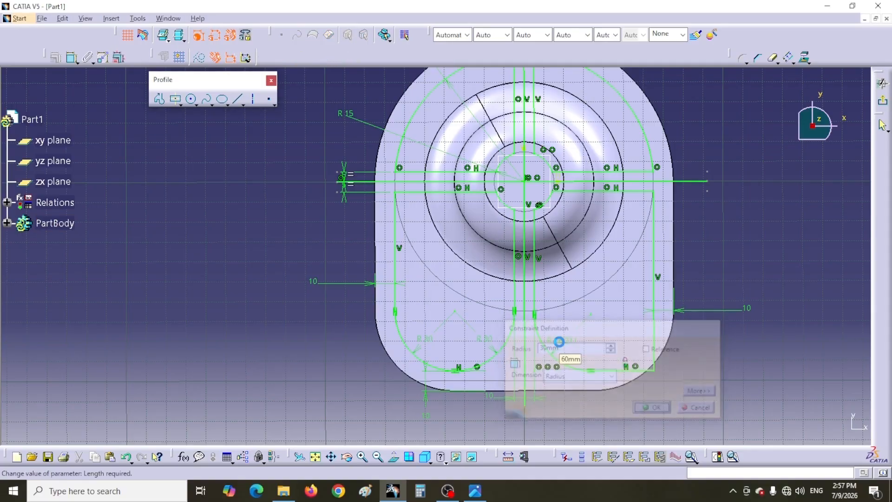
Step: Round the lower outer corner of the lower-right cutout outline and set its radius to 30 mm
{"action": "left_click", "coordinate": [656, 342]}
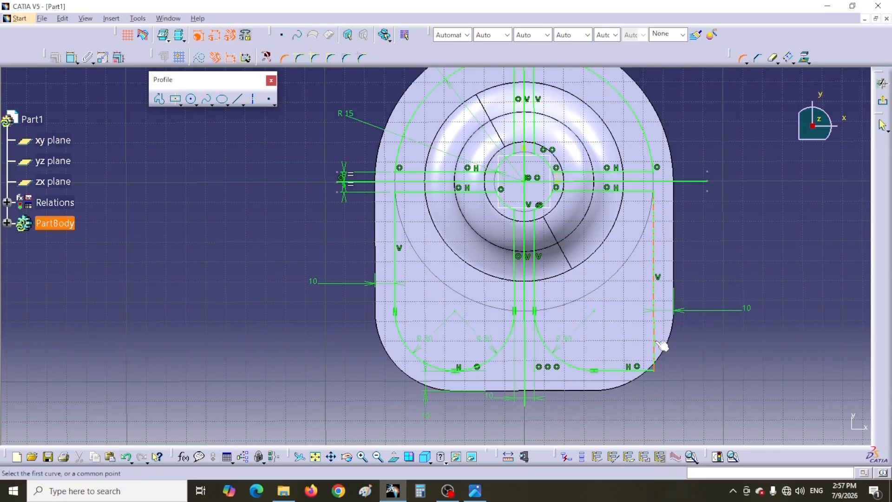
{"action": "left_click", "coordinate": [642, 370]}
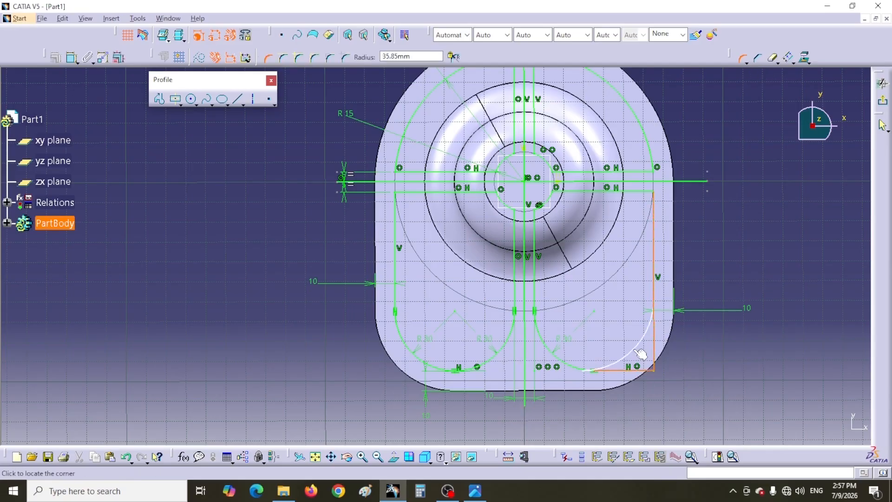
{"action": "left_click", "coordinate": [639, 353]}
{"action": "double_click", "coordinate": [632, 347]}
{"action": "type", "text": "30"}
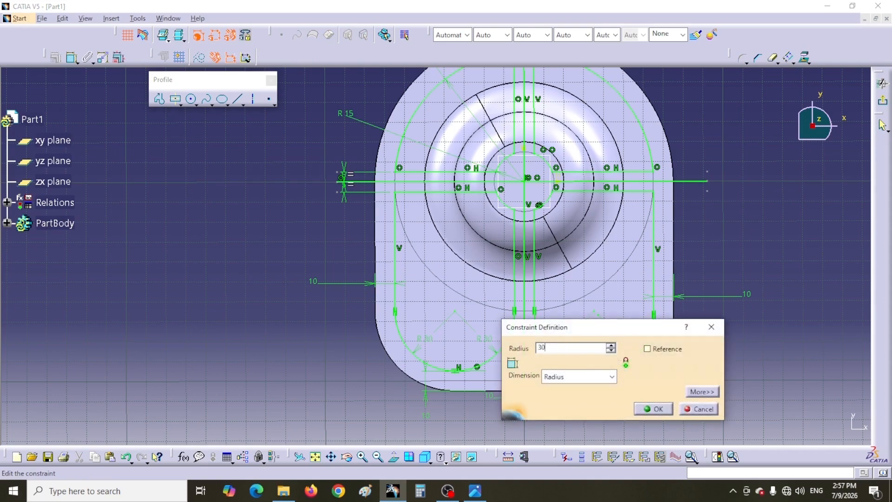
{"action": "key", "text": "Return"}
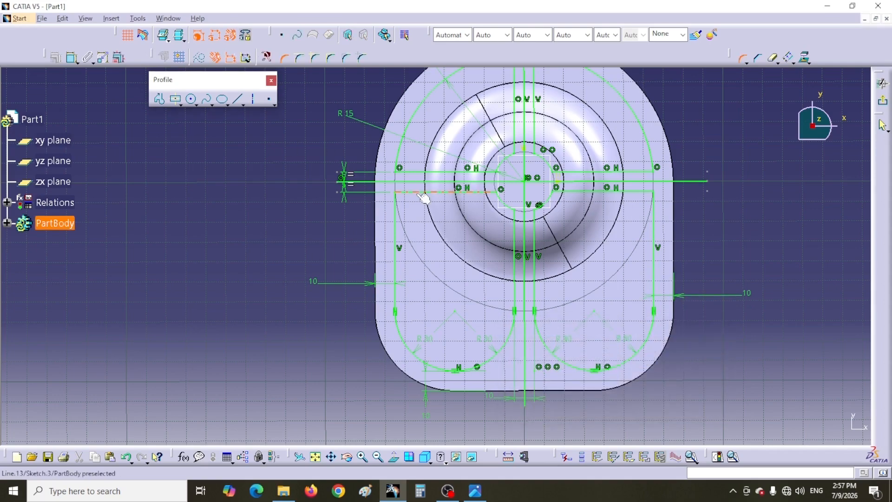
Step: Round the upper outer corner of the lower-left cutout outline and set its radius to 10 mm
{"action": "left_click", "coordinate": [396, 212]}
{"action": "left_click", "coordinate": [408, 205]}
{"action": "double_click", "coordinate": [416, 219]}
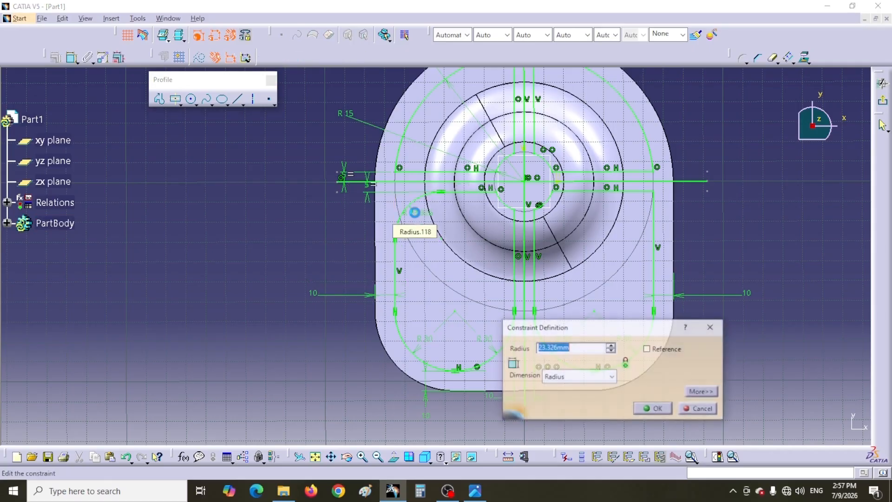
{"action": "type", "text": "10"}
{"action": "key", "text": "Return"}
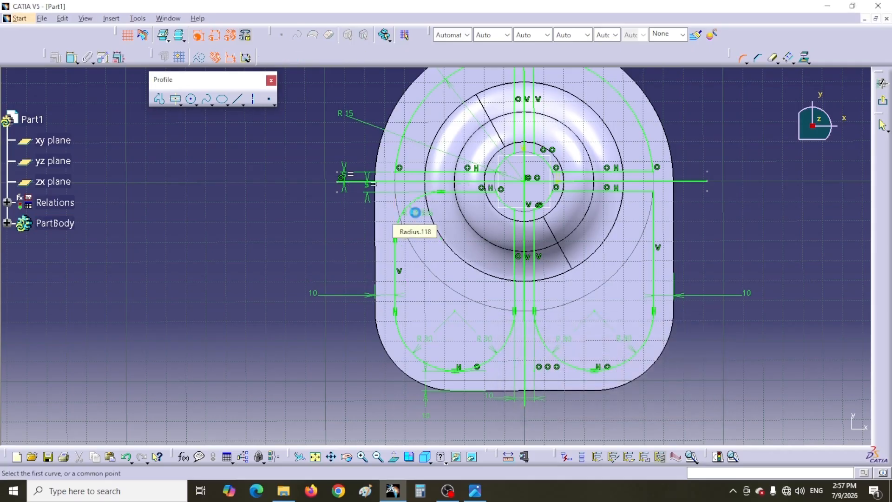
Step: Recheck the reference drawing and round the upper outer corner of the lower-right cutout outline to a 10 mm radius
{"action": "left_click", "coordinate": [475, 489]}
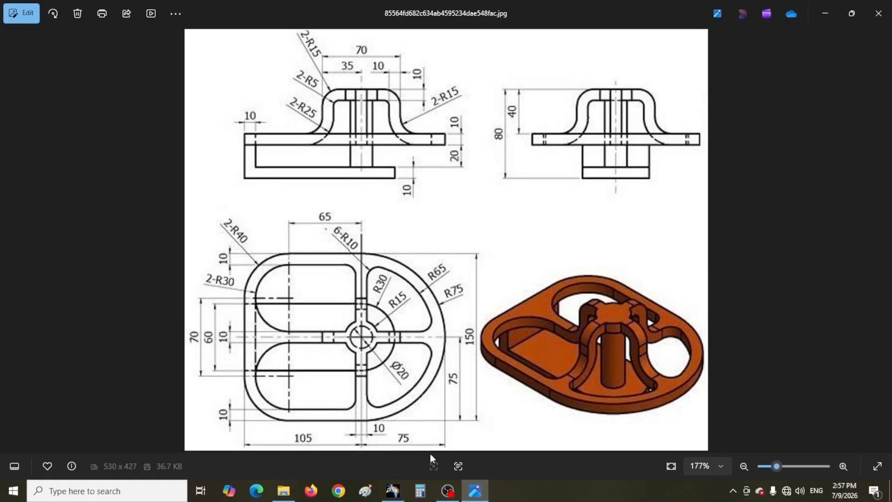
{"action": "left_click", "coordinate": [393, 489]}
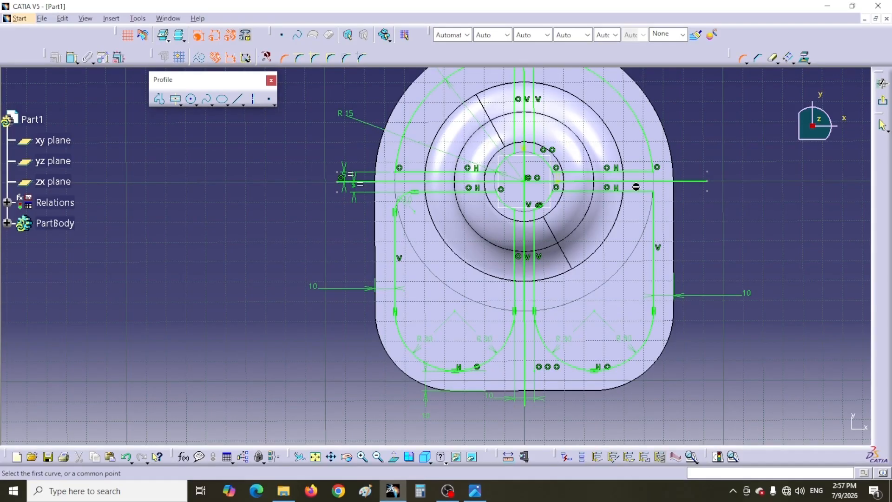
{"action": "left_click", "coordinate": [655, 207]}
{"action": "left_click", "coordinate": [626, 218]}
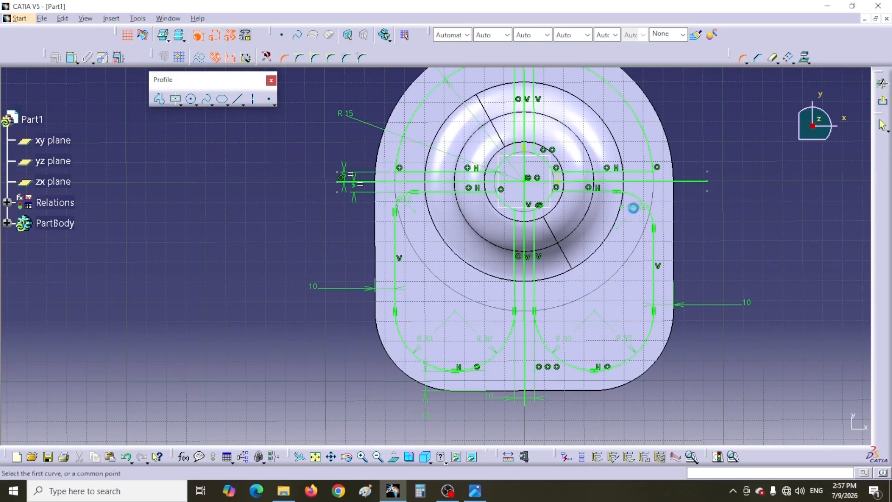
{"action": "double_click", "coordinate": [635, 214]}
{"action": "type", "text": "1"}
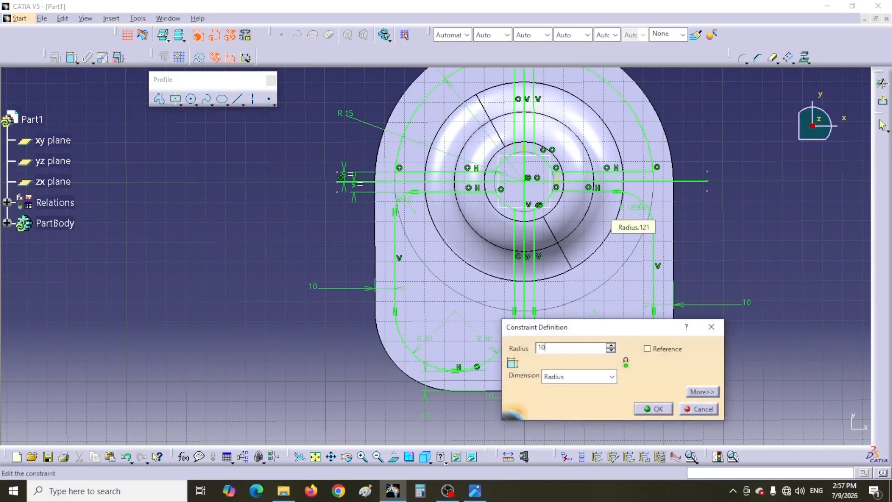
{"action": "type", "text": "0"}
{"action": "key", "text": "Return"}
Step: Round the upper-right cutout's outer corner, where the horizontal line meets the large arc, and set its radius to 10 mm
{"action": "left_click", "coordinate": [642, 170]}
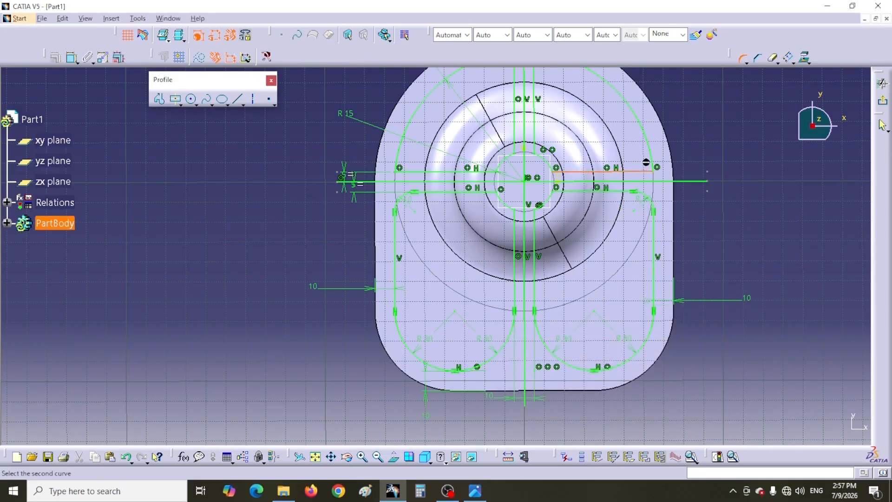
{"action": "left_click", "coordinate": [651, 164]}
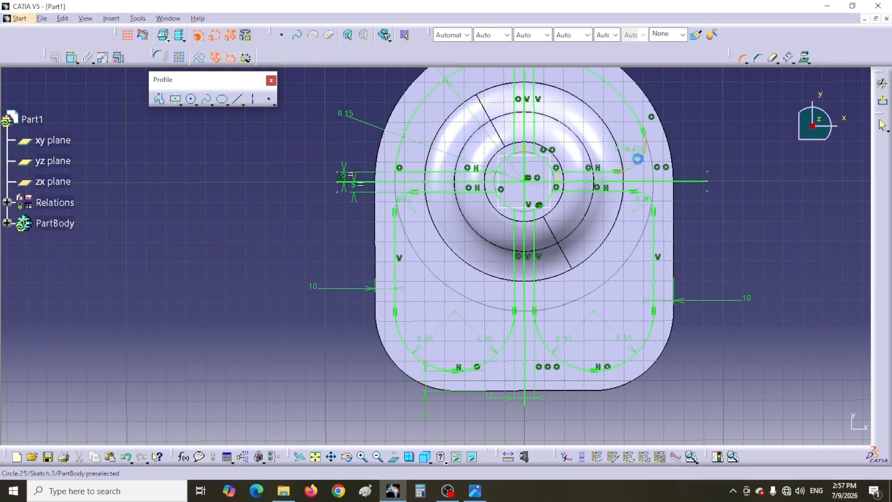
{"action": "double_click", "coordinate": [632, 152]}
{"action": "type", "text": "10"}
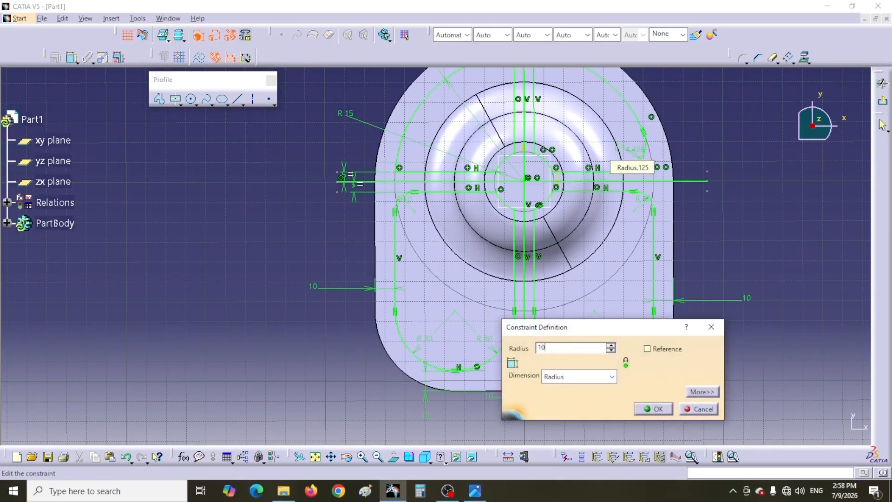
{"action": "key", "text": "Return"}
Step: Round the upper-right cutout's inner corner, where the vertical line meets the large arc, and set its radius to 10 mm
{"action": "middle_click_drag", "start_coordinate": [629, 149], "coordinate": [640, 190]}
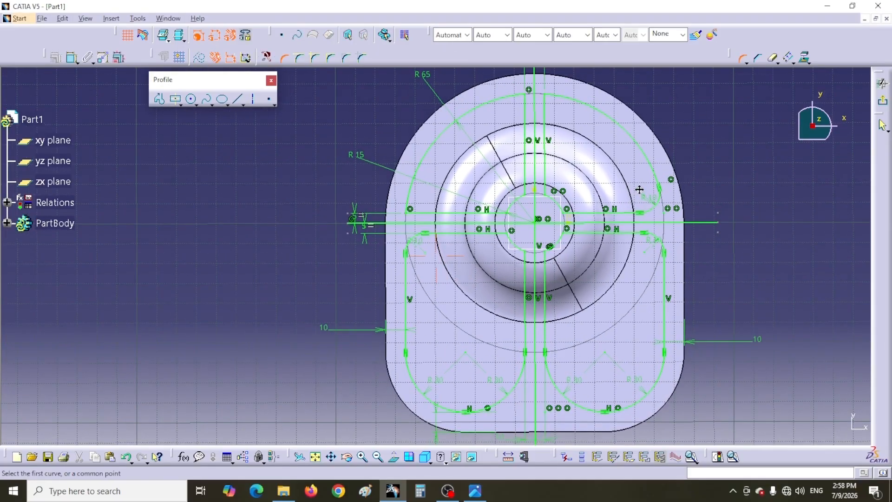
{"action": "left_click", "coordinate": [553, 106]}
{"action": "left_click", "coordinate": [556, 106]}
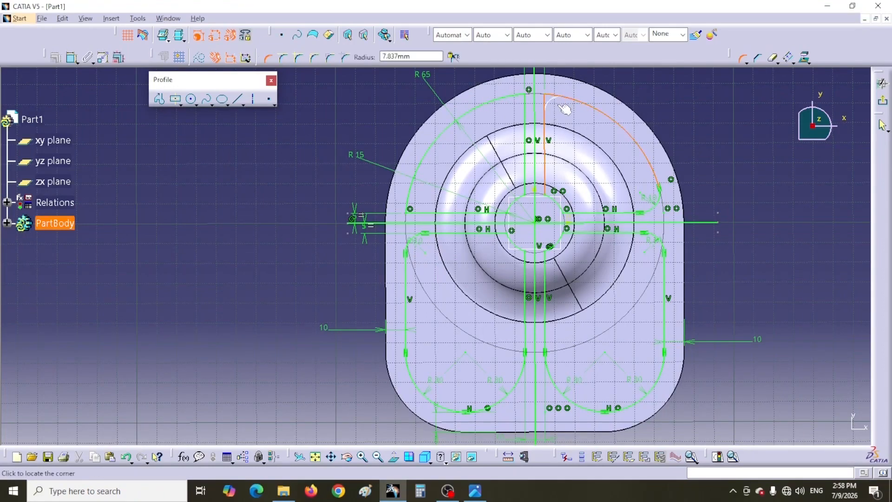
{"action": "left_click", "coordinate": [555, 110]}
{"action": "double_click", "coordinate": [561, 111]}
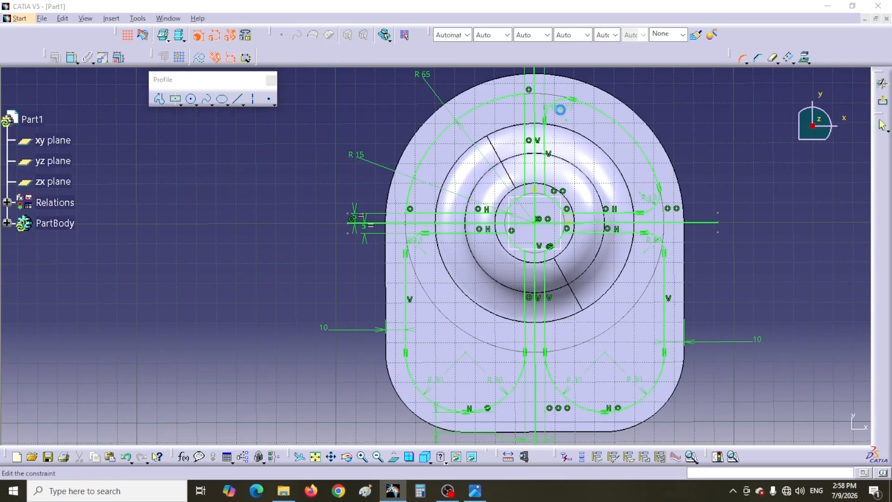
{"action": "type", "text": "10"}
{"action": "key", "text": "Return"}
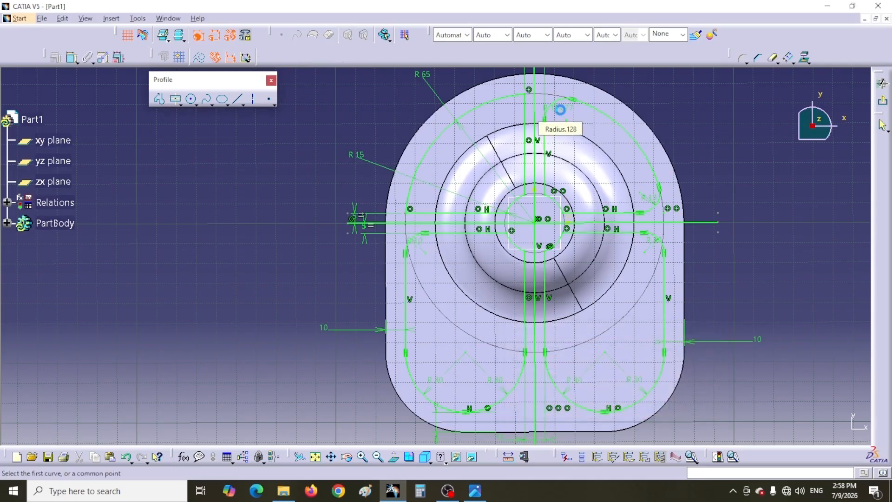
Step: Round the upper-left cutout's inner corner, where the vertical line meets the large arc, and set its radius to 10 mm
{"action": "left_click", "coordinate": [514, 98]}
{"action": "left_click", "coordinate": [524, 109]}
{"action": "left_click", "coordinate": [504, 124]}
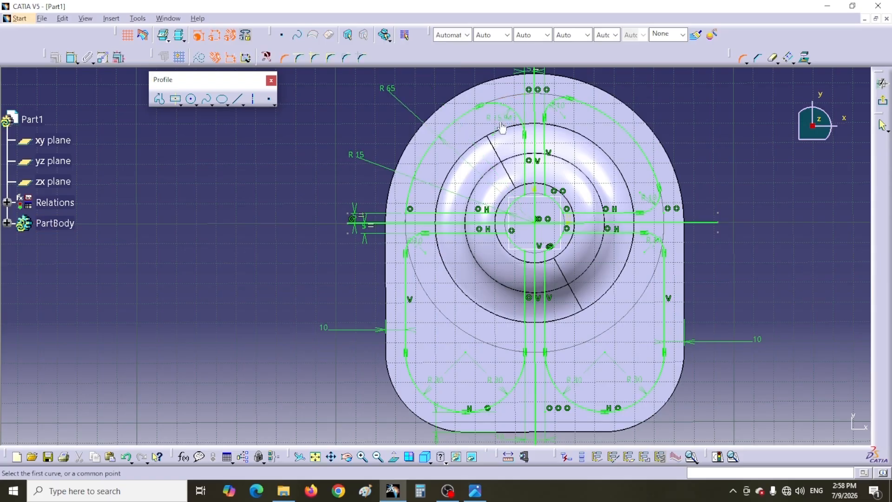
{"action": "double_click", "coordinate": [501, 121]}
{"action": "type", "text": "10"}
{"action": "key", "text": "Return"}
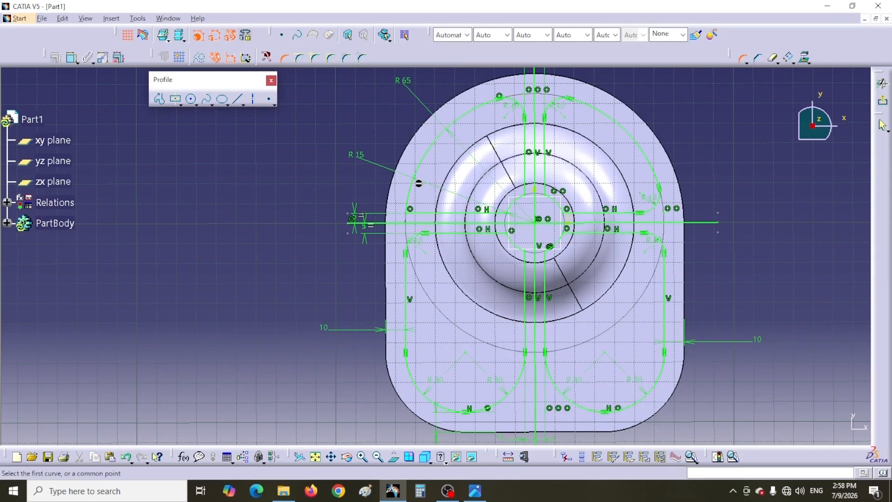
Step: Round the upper-left cutout's outer corner, where the large arc meets the horizontal line, and set its radius to 10 mm
{"action": "left_click", "coordinate": [414, 184]}
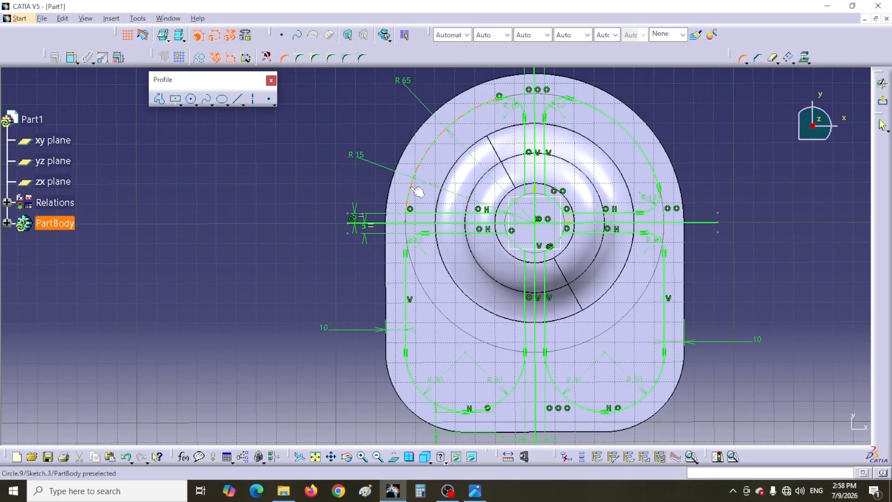
{"action": "left_click", "coordinate": [425, 212]}
{"action": "left_click", "coordinate": [427, 209]}
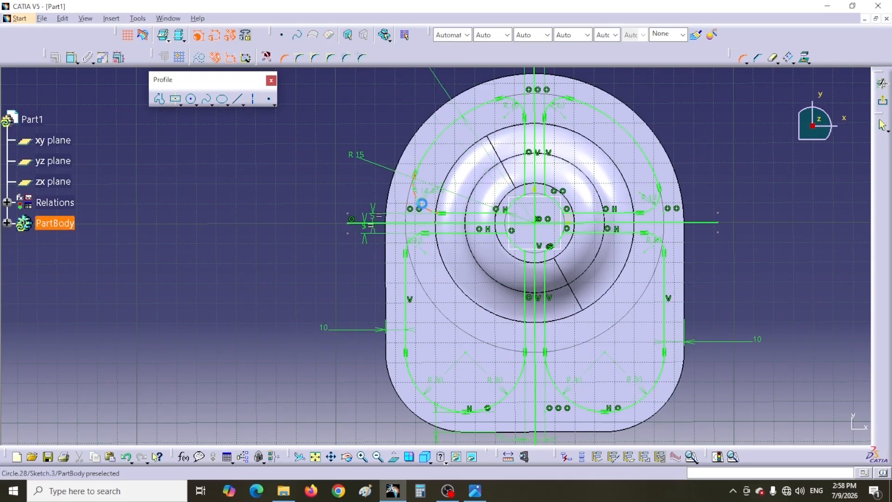
{"action": "double_click", "coordinate": [424, 191]}
{"action": "type", "text": "10"}
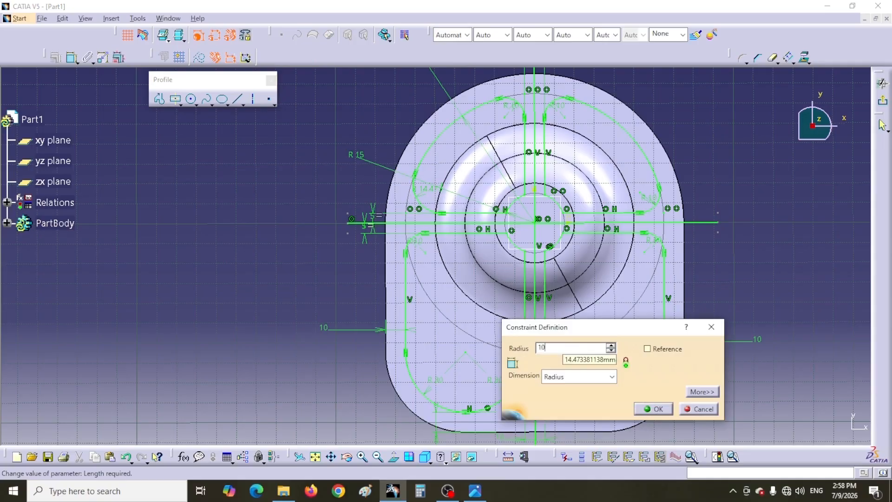
{"action": "key", "text": "Return"}
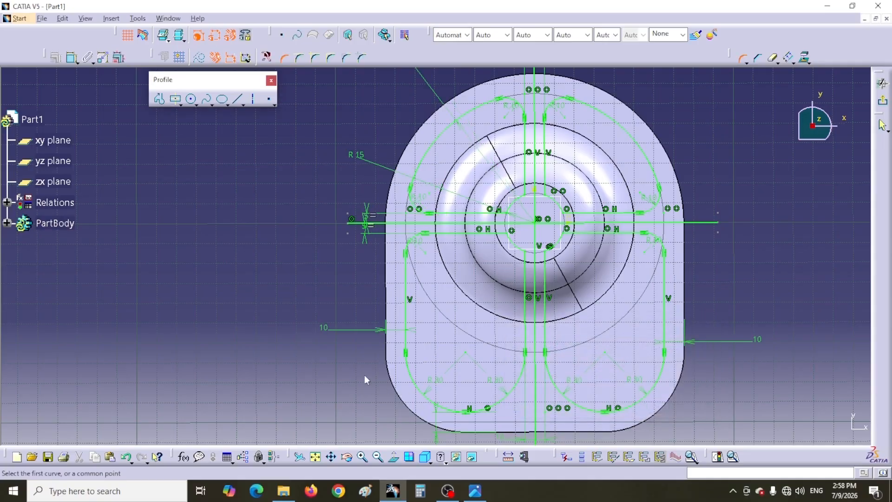
Step: Run Sketch Analysis on the cutout sketch and remove the isolated lines Line.2 and Line.1 from its profile geometry
{"action": "middle_click_drag", "start_coordinate": [342, 308], "coordinate": [346, 320]}
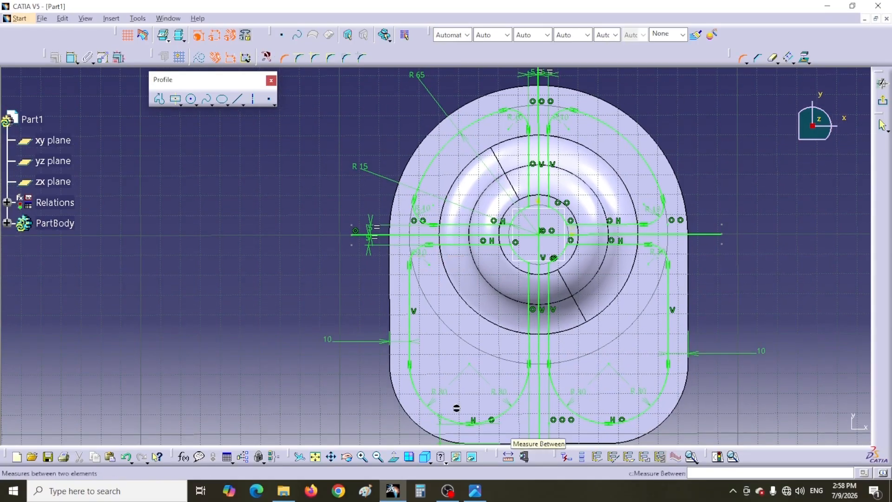
{"action": "middle_click_drag", "start_coordinate": [725, 297], "coordinate": [670, 281]}
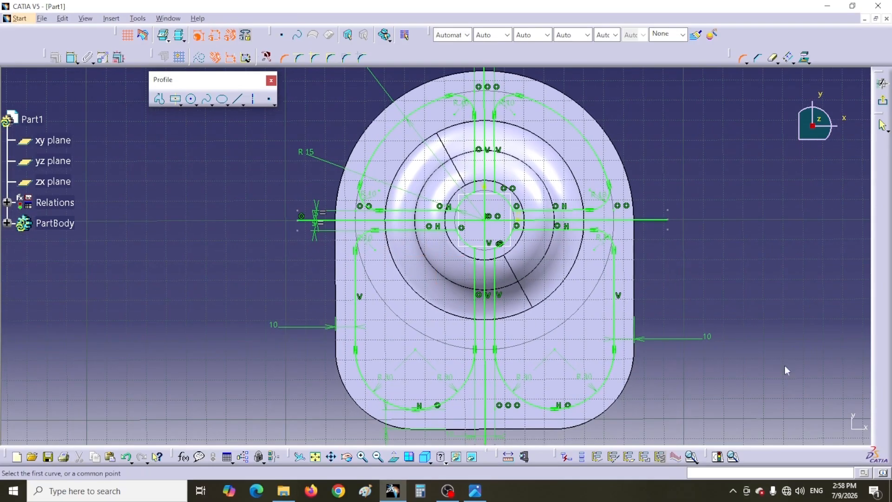
{"action": "left_click", "coordinate": [732, 457]}
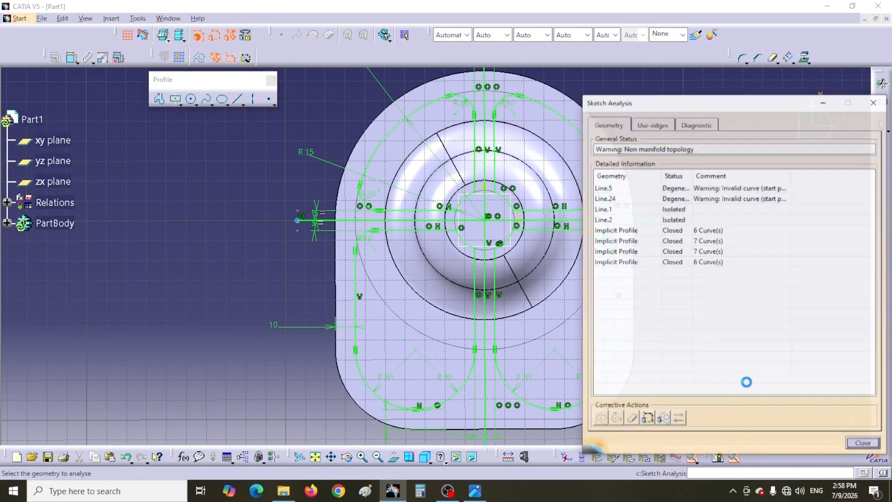
{"action": "left_click", "coordinate": [673, 219]}
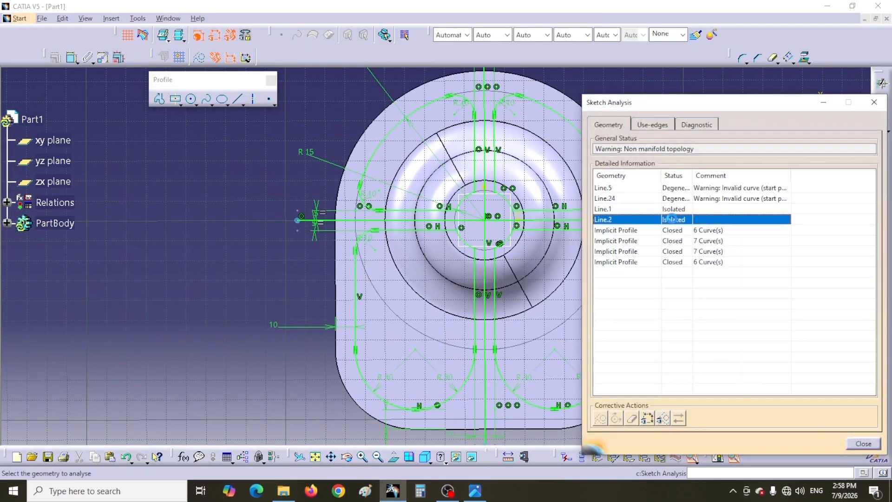
{"action": "key", "text": "Delete"}
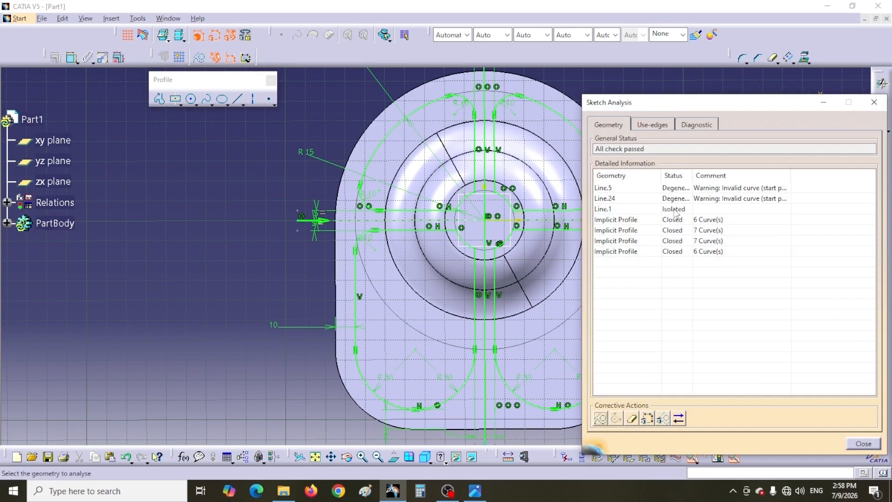
{"action": "left_click", "coordinate": [675, 212]}
{"action": "key", "text": "Delete"}
Step: Set the degenerate lines Line.24 and Line.5 to construction mode, close the analysis and leave the sketch
{"action": "left_click", "coordinate": [673, 200]}
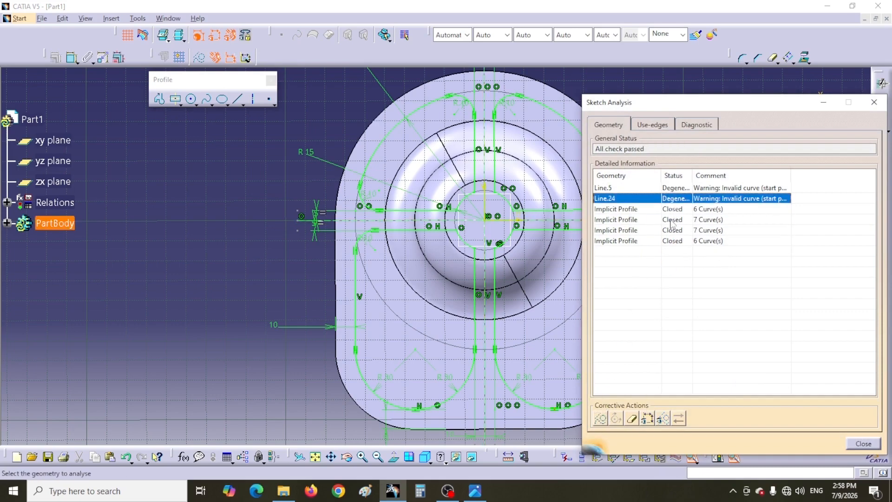
{"action": "left_click", "coordinate": [601, 420]}
{"action": "left_click", "coordinate": [667, 187]}
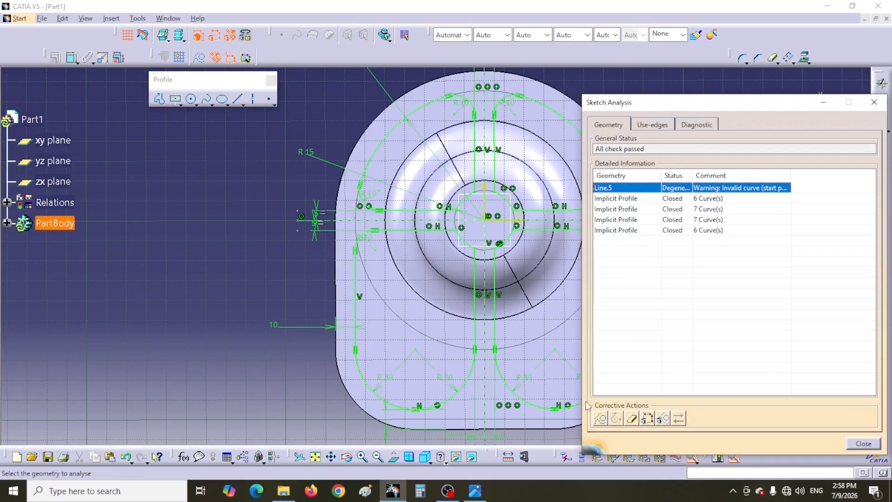
{"action": "left_click", "coordinate": [601, 418]}
{"action": "left_click", "coordinate": [863, 443]}
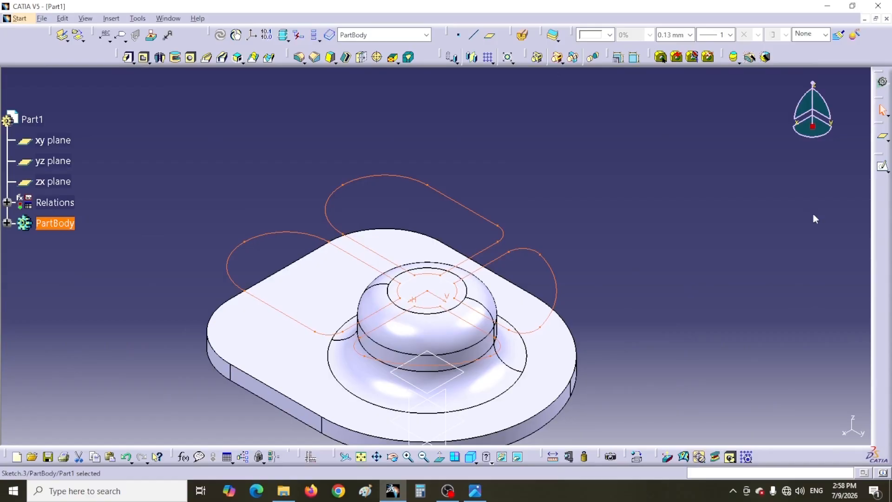
Step: Pocket the four cutout outlines through the domed hub and base plate to a depth of 62 mm
{"action": "left_click", "coordinate": [143, 58]}
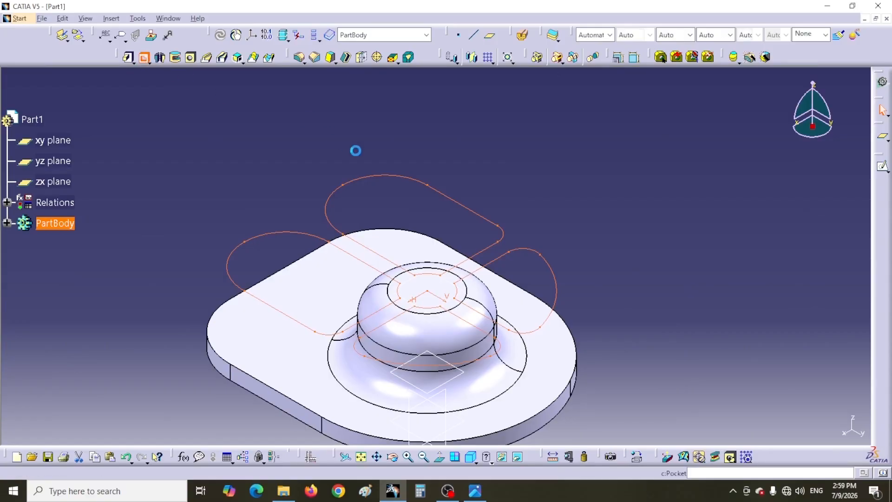
{"action": "middle_click_drag", "start_coordinate": [378, 151], "coordinate": [532, 106]}
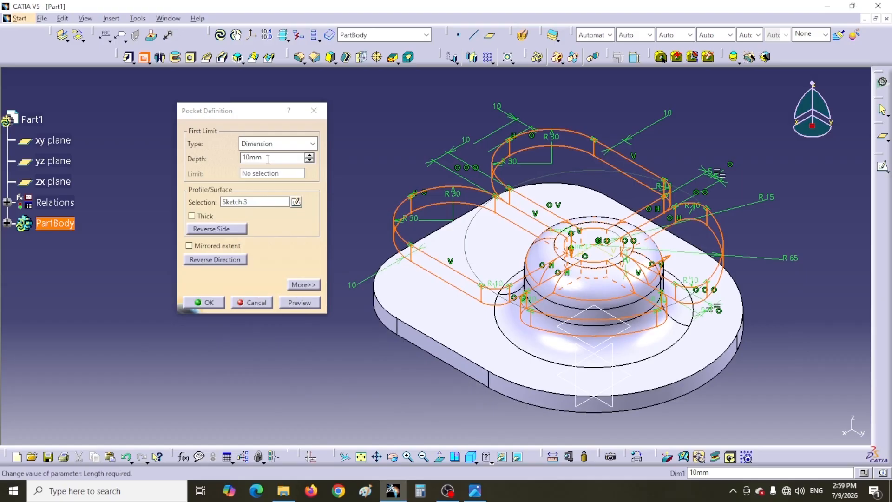
{"action": "left_click", "coordinate": [309, 155]}
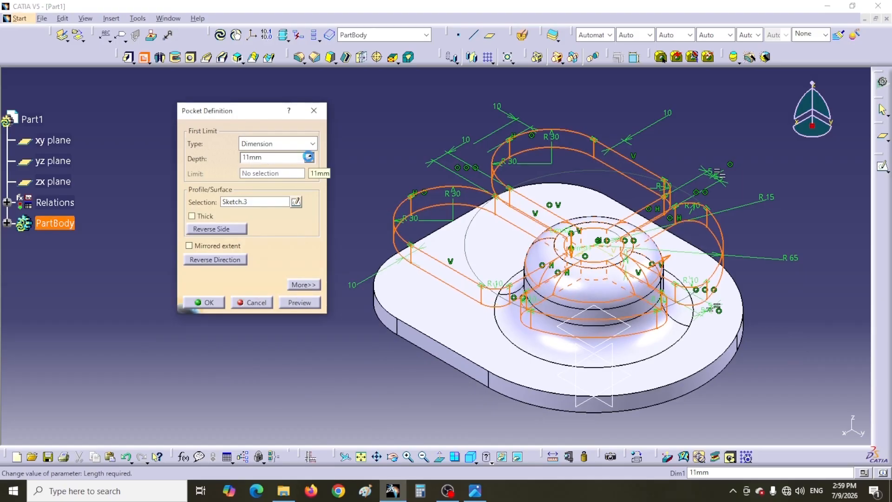
{"action": "left_click", "coordinate": [309, 156]}
{"action": "left_click", "coordinate": [308, 156]}
{"action": "left_click", "coordinate": [308, 156]}
{"action": "left_click", "coordinate": [308, 156]}
{"action": "left_click", "coordinate": [308, 155]}
{"action": "left_click", "coordinate": [308, 156]}
{"action": "left_click", "coordinate": [309, 155]}
{"action": "left_click", "coordinate": [308, 156]}
{"action": "left_click", "coordinate": [308, 155]}
{"action": "left_click", "coordinate": [308, 155]}
{"action": "left_click", "coordinate": [308, 156]}
{"action": "left_click", "coordinate": [308, 156]}
{"action": "left_click", "coordinate": [309, 155]}
{"action": "left_click", "coordinate": [309, 156]}
{"action": "left_click", "coordinate": [308, 155]}
{"action": "left_click", "coordinate": [309, 155]}
{"action": "left_click", "coordinate": [308, 156]}
{"action": "left_click", "coordinate": [309, 155]}
{"action": "left_click", "coordinate": [308, 155]}
{"action": "left_click", "coordinate": [308, 156]}
{"action": "left_click", "coordinate": [308, 156]}
{"action": "left_click", "coordinate": [308, 155]}
{"action": "left_click", "coordinate": [308, 155]}
{"action": "left_click", "coordinate": [308, 156]}
{"action": "left_click", "coordinate": [309, 156]}
{"action": "left_click", "coordinate": [308, 155]}
{"action": "left_click", "coordinate": [309, 155]}
{"action": "left_click", "coordinate": [308, 155]}
{"action": "left_click", "coordinate": [308, 155]}
{"action": "left_click", "coordinate": [308, 156]}
{"action": "left_click", "coordinate": [309, 155]}
{"action": "left_click", "coordinate": [309, 156]}
{"action": "left_click", "coordinate": [308, 156]}
{"action": "left_click", "coordinate": [308, 156]}
{"action": "left_click", "coordinate": [309, 155]}
{"action": "left_click", "coordinate": [309, 155]}
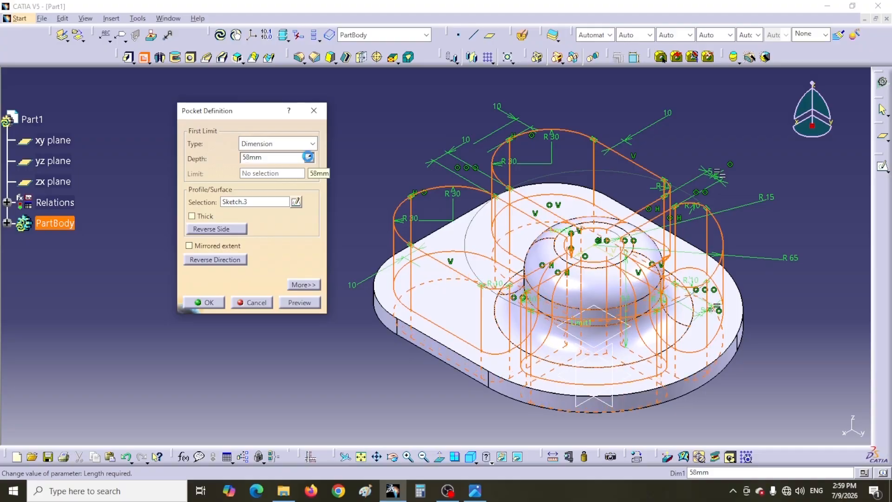
{"action": "left_click", "coordinate": [308, 155]}
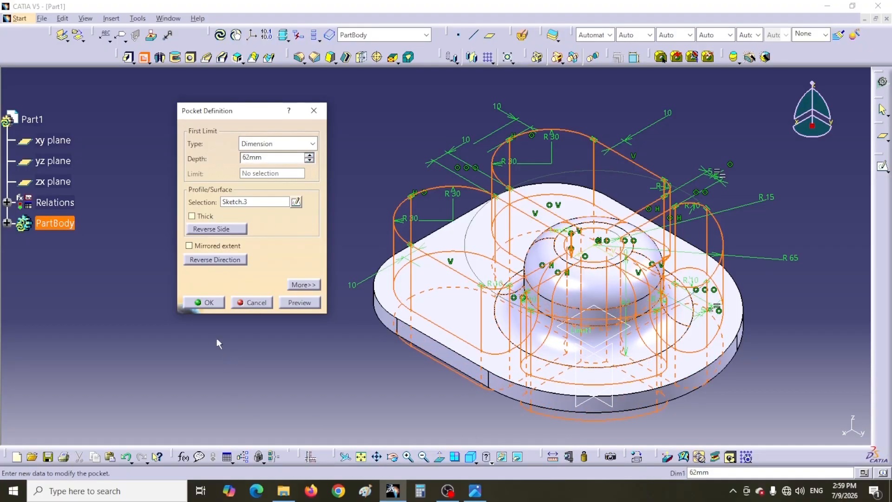
{"action": "left_click", "coordinate": [205, 302]}
{"action": "middle_click_drag", "start_coordinate": [269, 233], "coordinate": [260, 302]}
{"action": "middle_click_drag", "start_coordinate": [436, 376], "coordinate": [394, 412]}
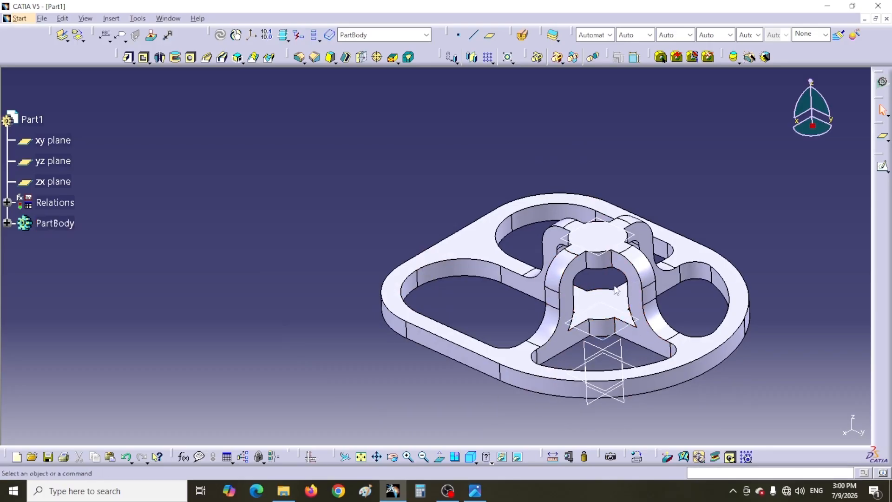
Step: Inspect the spokes and the core below the hub with a dynamic section moved down the model
{"action": "left_click", "coordinate": [522, 35]}
{"action": "left_click_drag", "start_coordinate": [600, 249], "coordinate": [603, 334]}
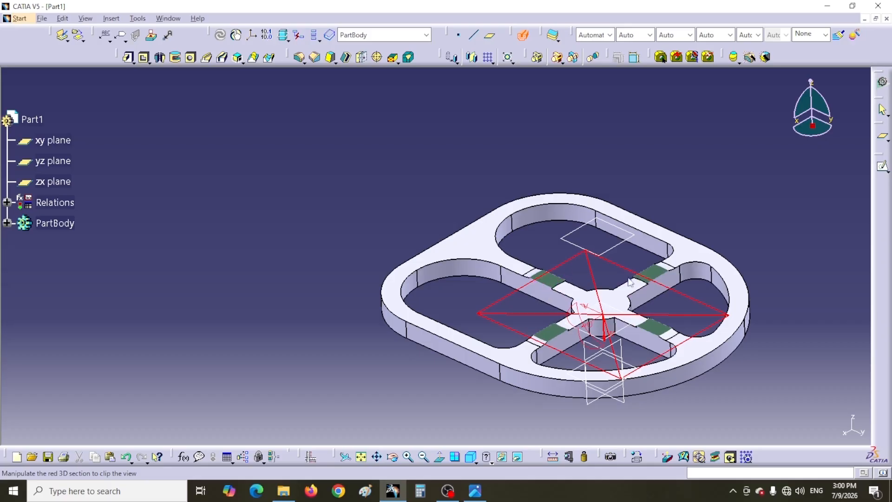
{"action": "key", "text": "Escape"}
Step: Start a sketch on the cross-shaped face below the hub and cut the part by the sketch plane
{"action": "left_click", "coordinate": [589, 302]}
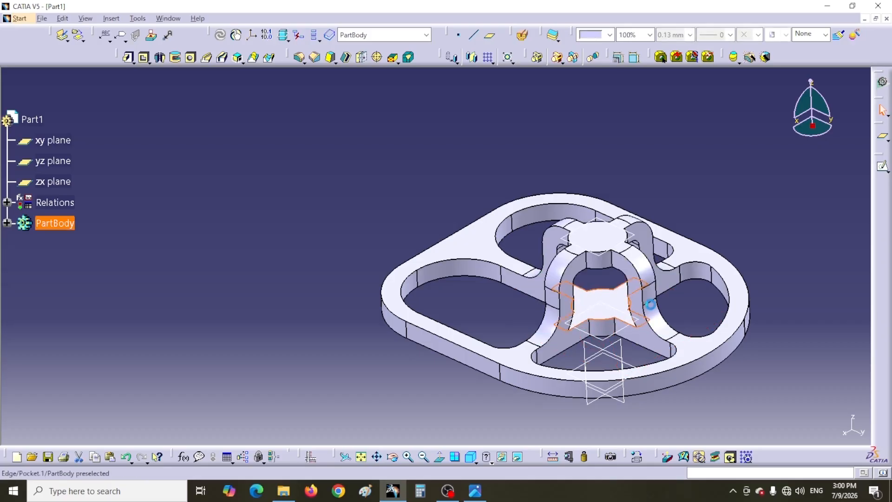
{"action": "left_click", "coordinate": [882, 166]}
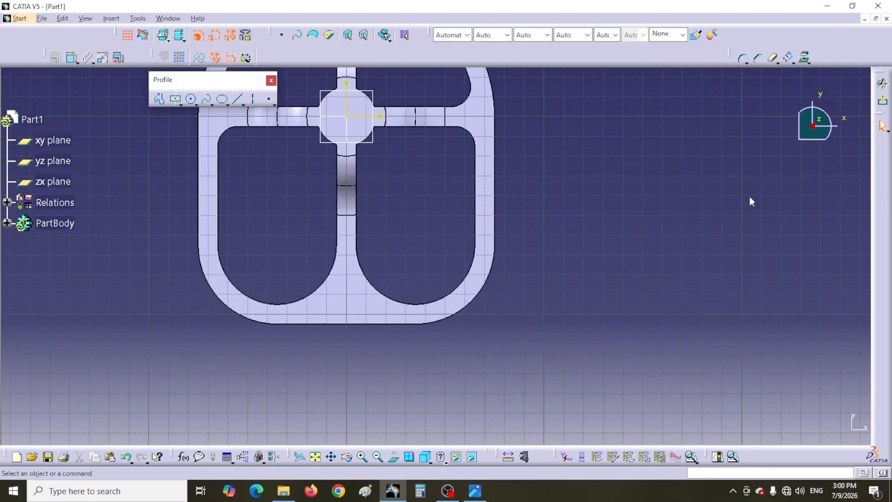
{"action": "left_click", "coordinate": [143, 35]}
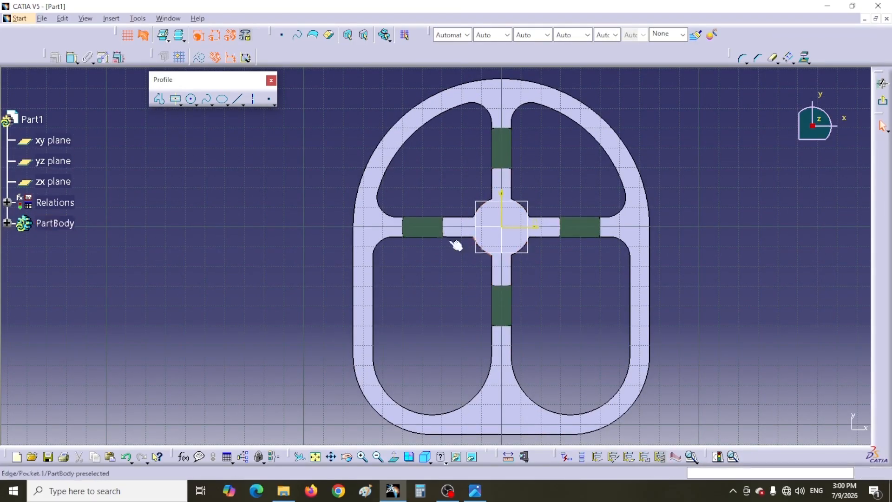
Step: Project the outline of the cross-shaped face onto the sketch plane with Project 3D Elements
{"action": "left_click", "coordinate": [809, 61]}
{"action": "left_click", "coordinate": [808, 62]}
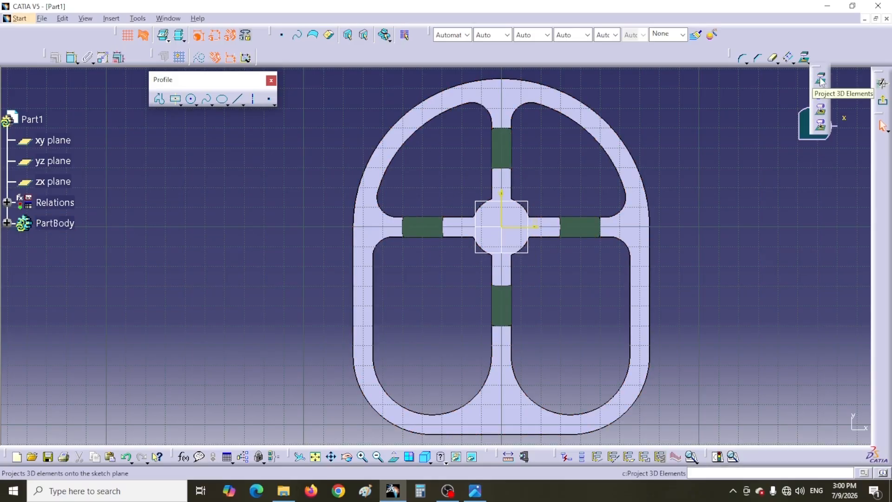
{"action": "left_click", "coordinate": [821, 80]}
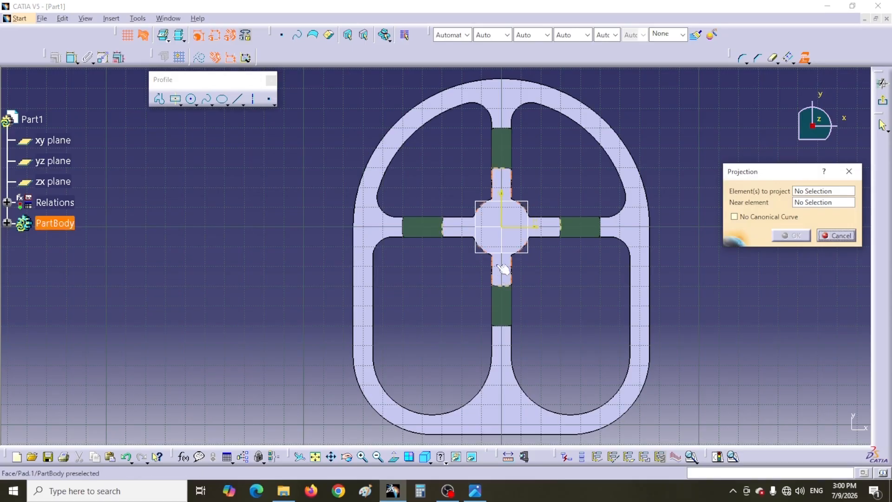
{"action": "left_click", "coordinate": [517, 216]}
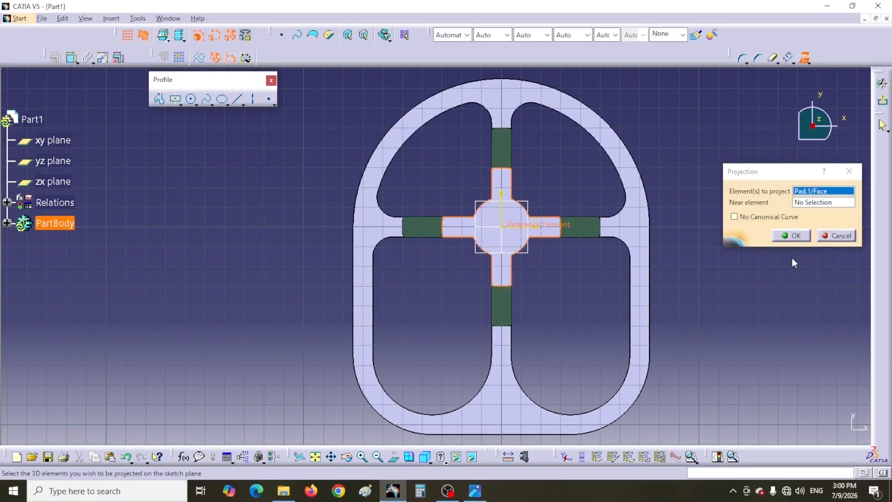
{"action": "left_click", "coordinate": [787, 237]}
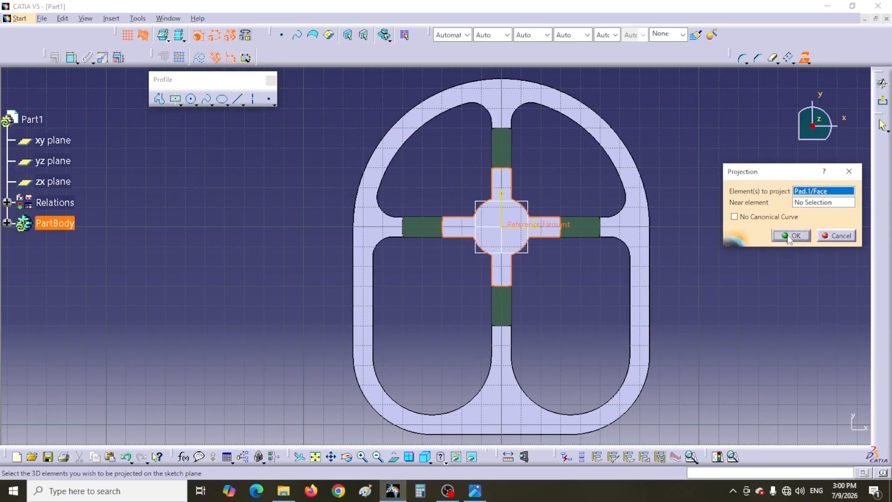
{"action": "left_click", "coordinate": [762, 284]}
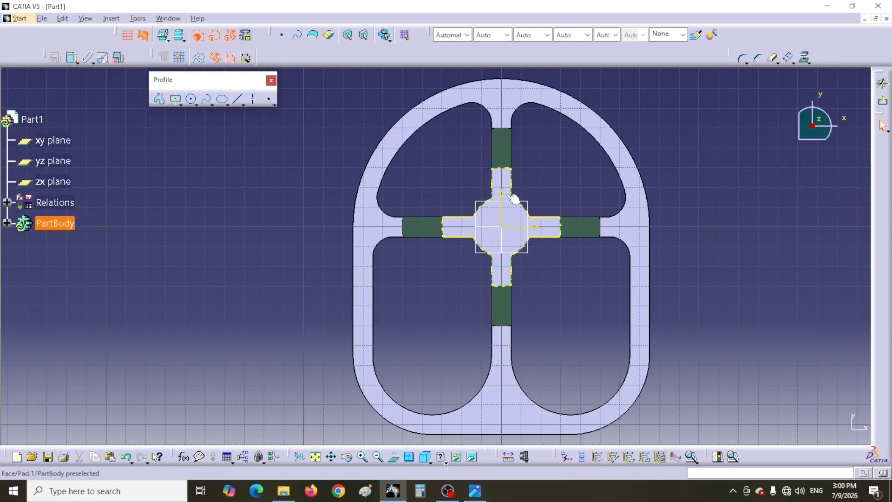
Step: Exit the sketch and pocket the projected cross-shaped outline below the hub to a depth of 50 mm
{"action": "left_click", "coordinate": [882, 100]}
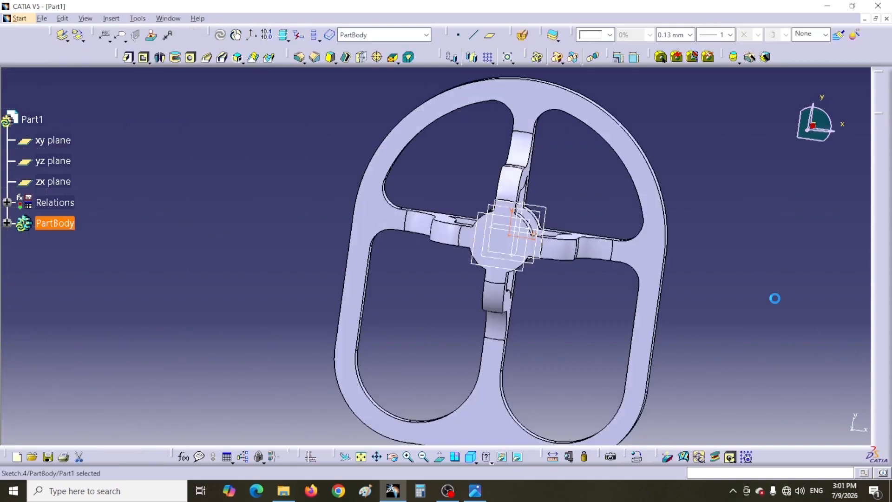
{"action": "left_click", "coordinate": [144, 57]}
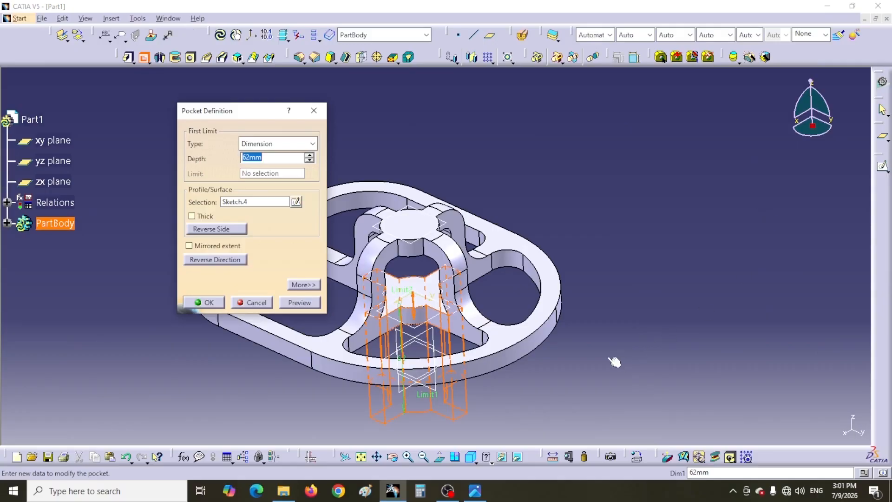
{"action": "left_click_drag", "start_coordinate": [252, 114], "coordinate": [685, 145]}
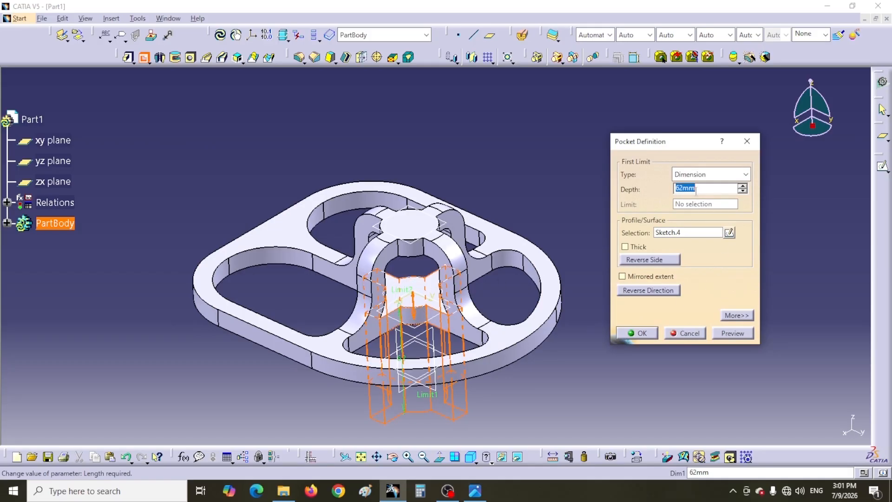
{"action": "double_click", "coordinate": [692, 189]}
{"action": "type", "text": "50"}
{"action": "left_click", "coordinate": [643, 333]}
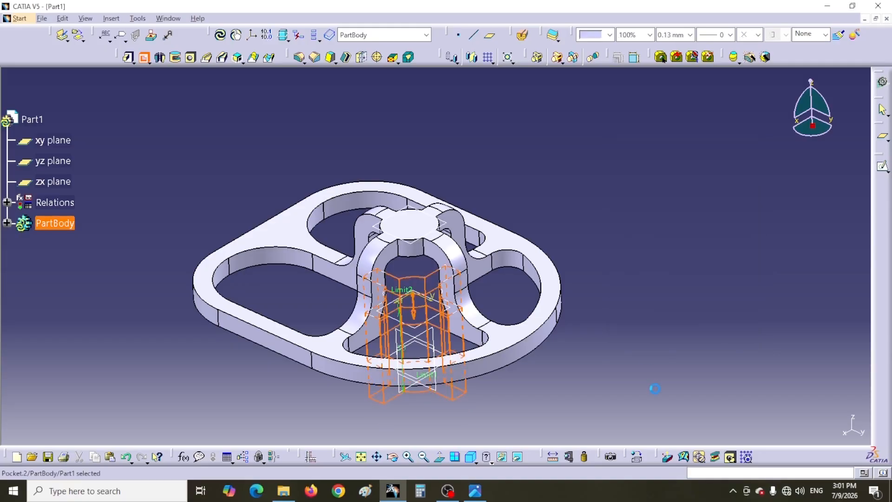
{"action": "left_click", "coordinate": [461, 423]}
Step: Check the cut spoke ends from below and delete the second pocket together with its sketch
{"action": "middle_click_drag", "start_coordinate": [369, 408], "coordinate": [381, 286]}
{"action": "middle_click_drag", "start_coordinate": [556, 127], "coordinate": [428, 104]}
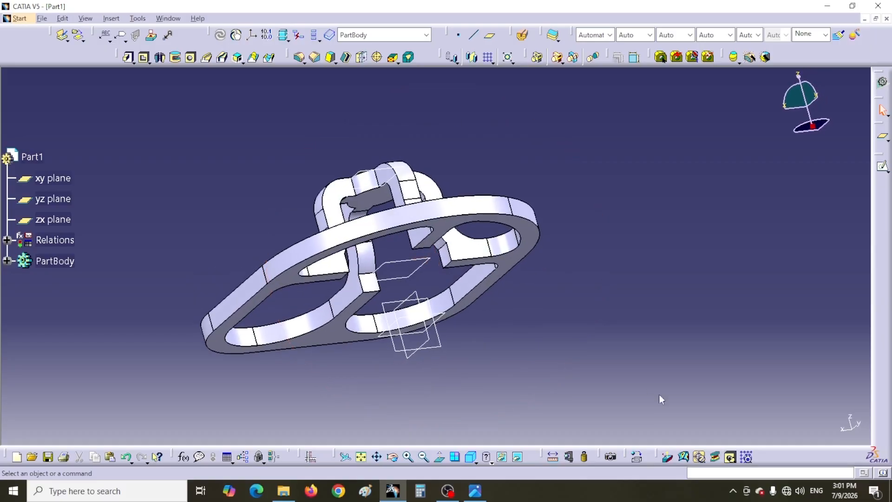
{"action": "middle_click_drag", "start_coordinate": [610, 368], "coordinate": [552, 273]}
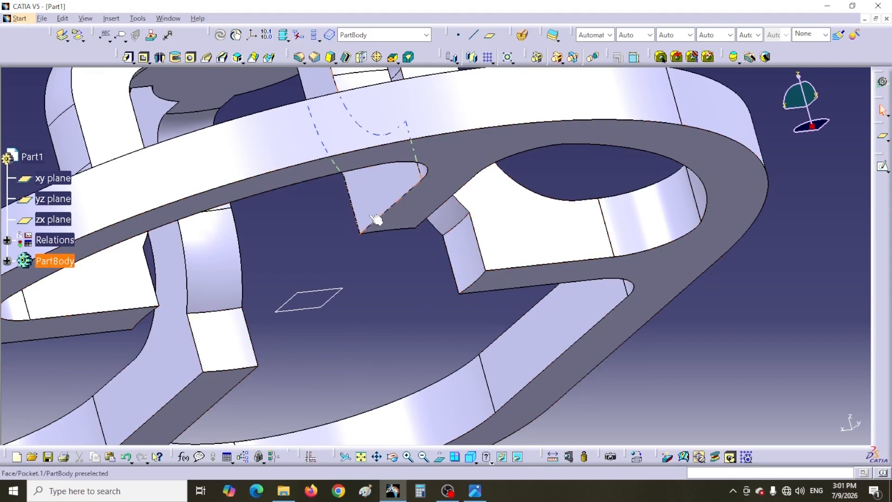
{"action": "middle_click_drag", "start_coordinate": [398, 291], "coordinate": [594, 194]}
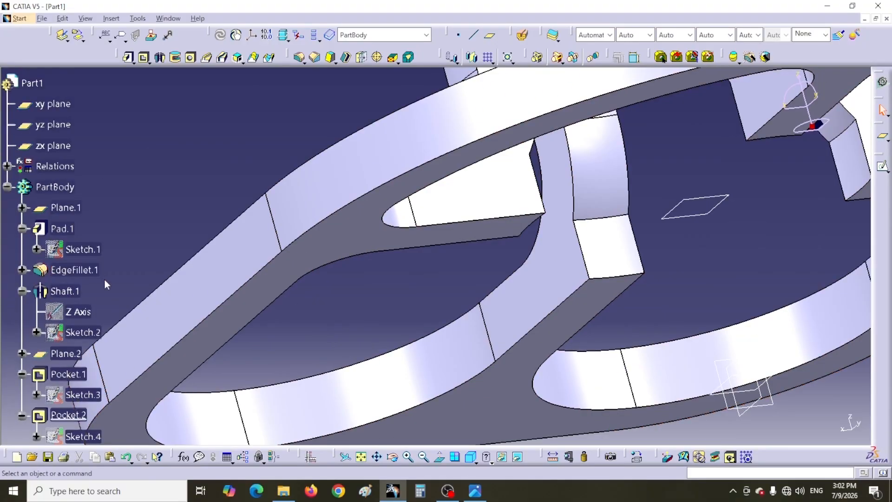
{"action": "scroll", "coordinate": [105, 280], "scroll_direction": "down", "scroll_amount": 2}
{"action": "left_click", "coordinate": [77, 377]}
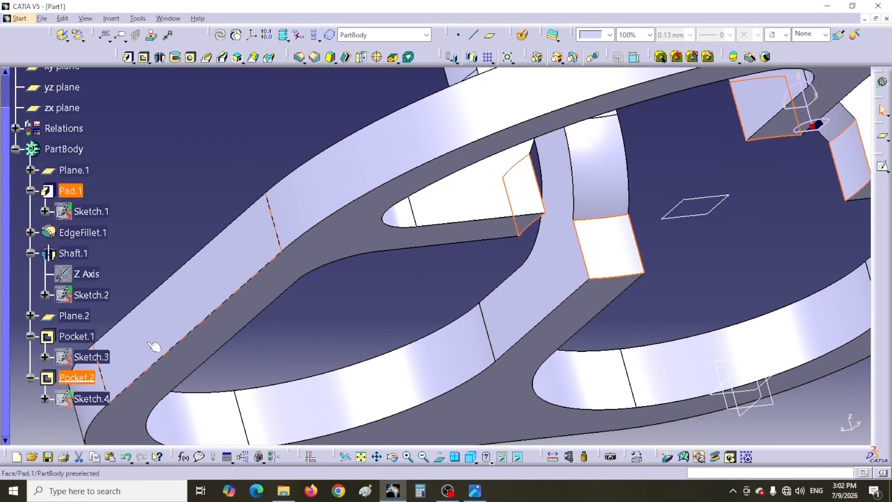
{"action": "key", "text": "Delete"}
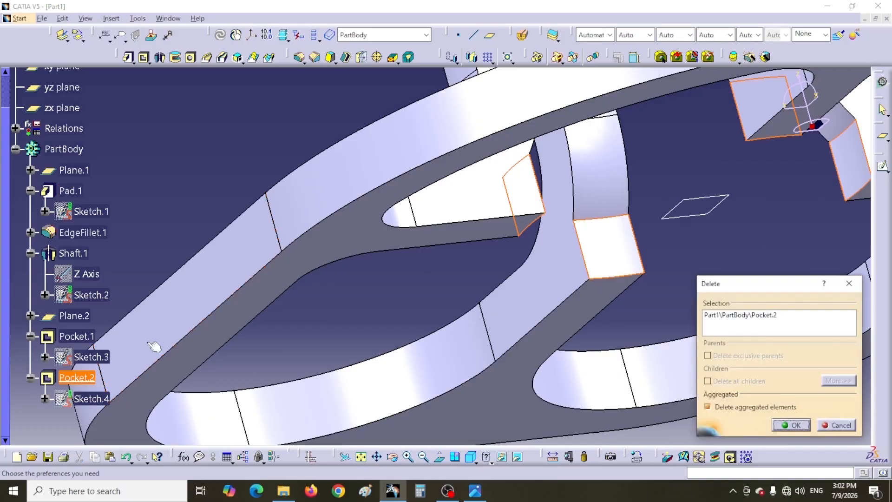
{"action": "left_click", "coordinate": [791, 424]}
{"action": "middle_click_drag", "start_coordinate": [274, 119], "coordinate": [418, 326]}
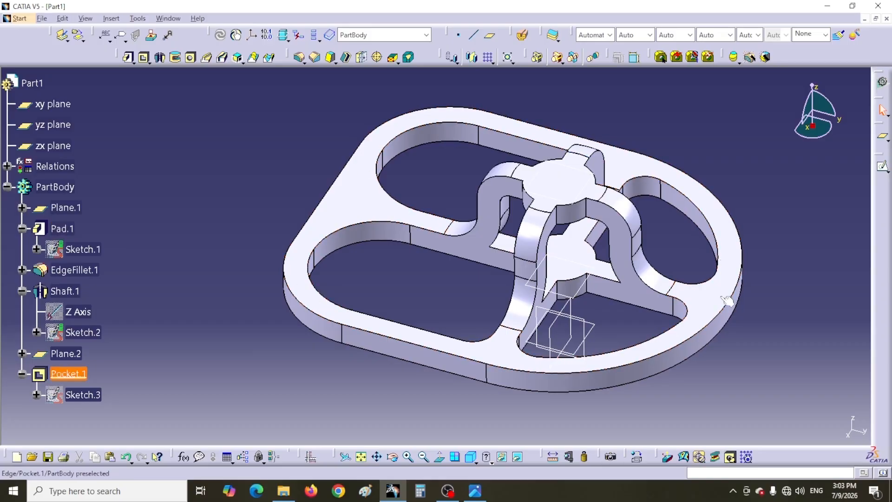
Step: Edit the base plate's pad sketch and offset its arc and two vertical sides 10 mm inward
{"action": "double_click", "coordinate": [91, 251]}
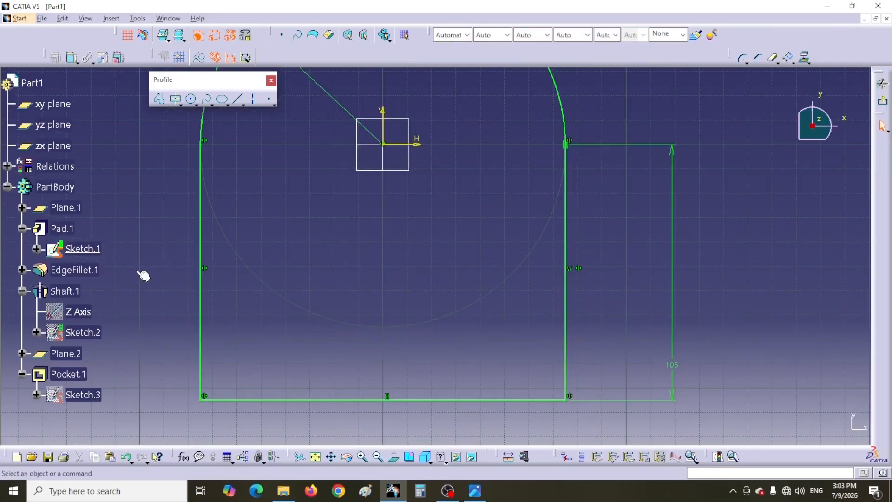
{"action": "middle_click_drag", "start_coordinate": [265, 245], "coordinate": [274, 273]}
{"action": "middle_click_drag", "start_coordinate": [367, 239], "coordinate": [374, 277]}
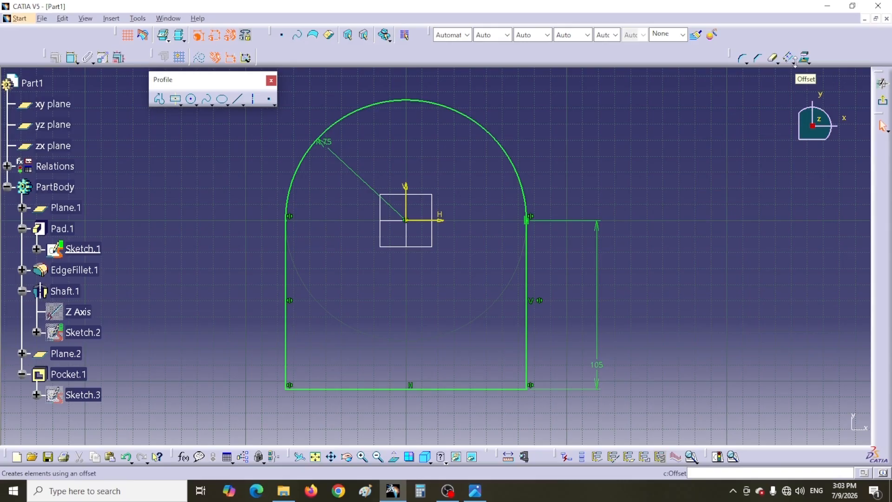
{"action": "left_click", "coordinate": [301, 174]}
{"action": "left_click", "coordinate": [285, 269], "text": "ctrl"}
{"action": "left_click", "coordinate": [526, 276], "text": "ctrl"}
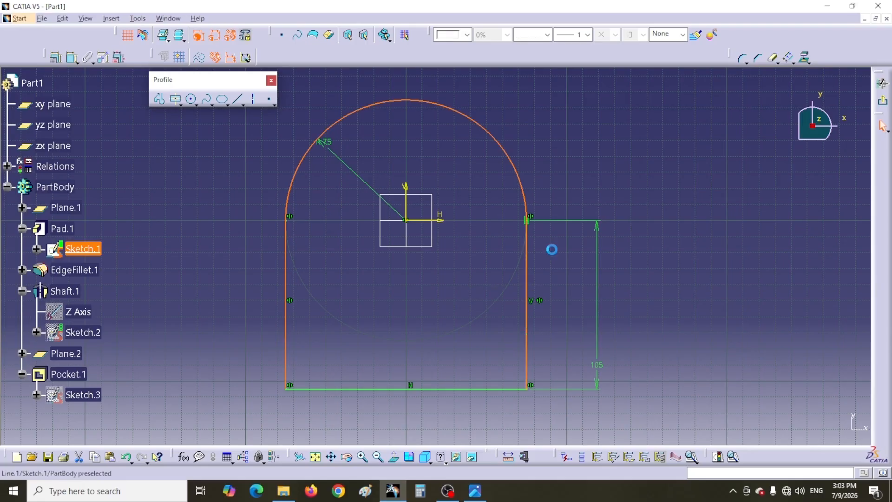
{"action": "left_click", "coordinate": [788, 58]}
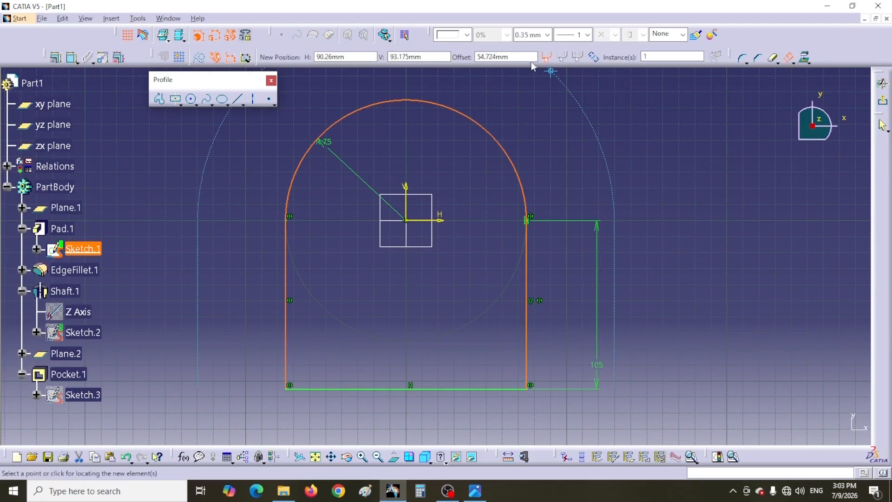
{"action": "left_click", "coordinate": [522, 57]}
{"action": "type", "text": "10"}
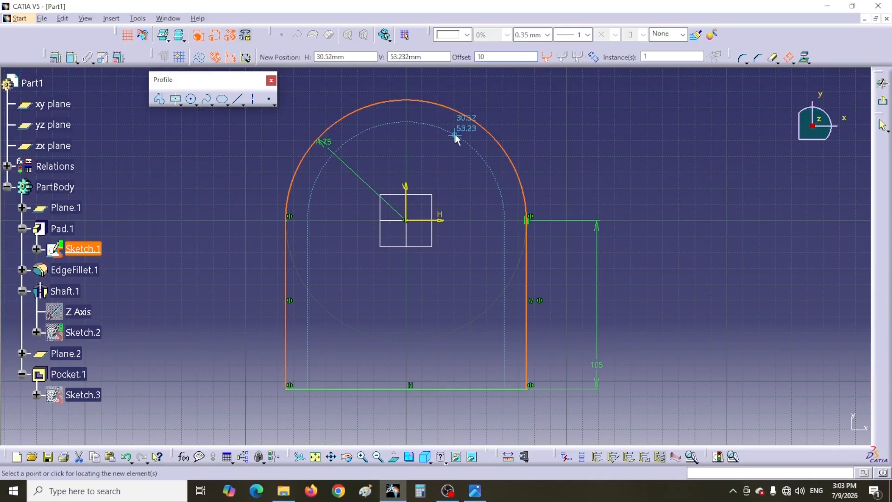
{"action": "key", "text": "Return"}
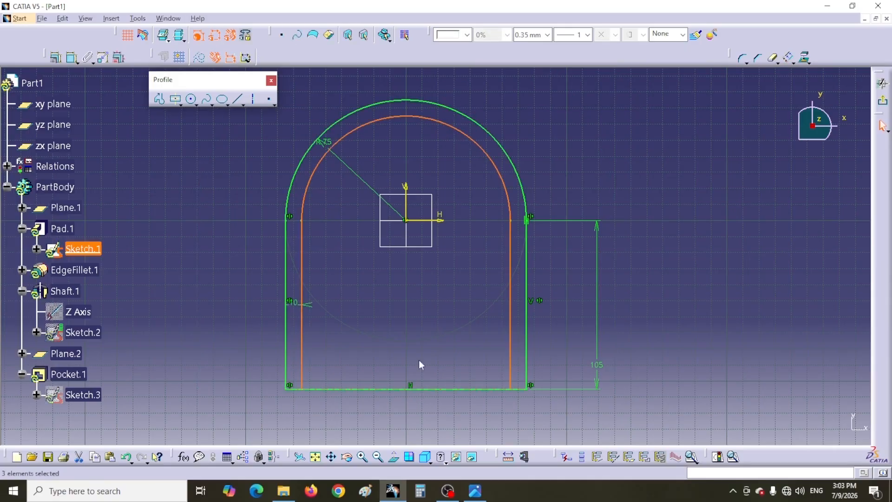
Step: Draw a horizontal line about 142 mm long across the offset profile and constrain it 70 mm above the bottom edge
{"action": "left_click", "coordinate": [237, 99]}
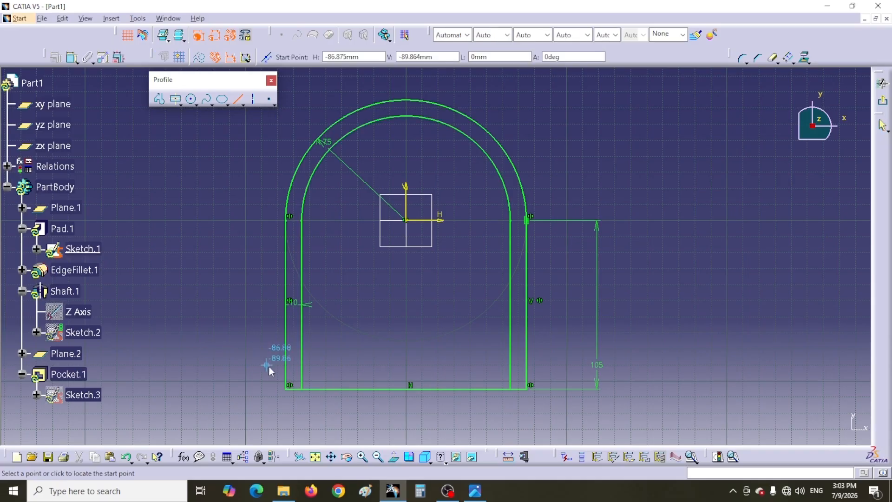
{"action": "left_click", "coordinate": [291, 369]}
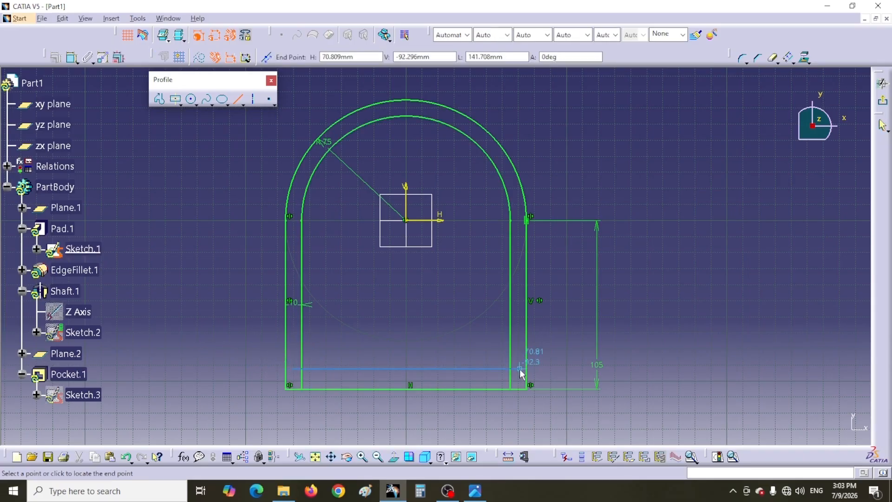
{"action": "left_click", "coordinate": [520, 369]}
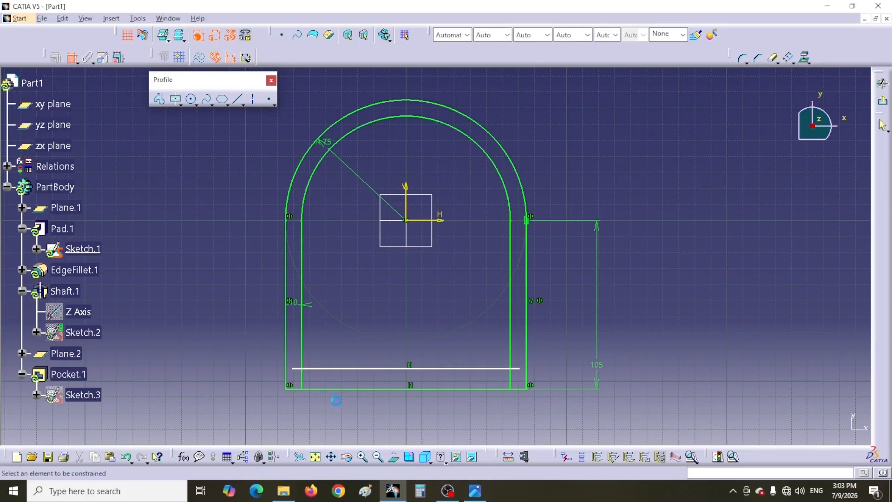
{"action": "left_click", "coordinate": [353, 370]}
{"action": "left_click", "coordinate": [355, 389]}
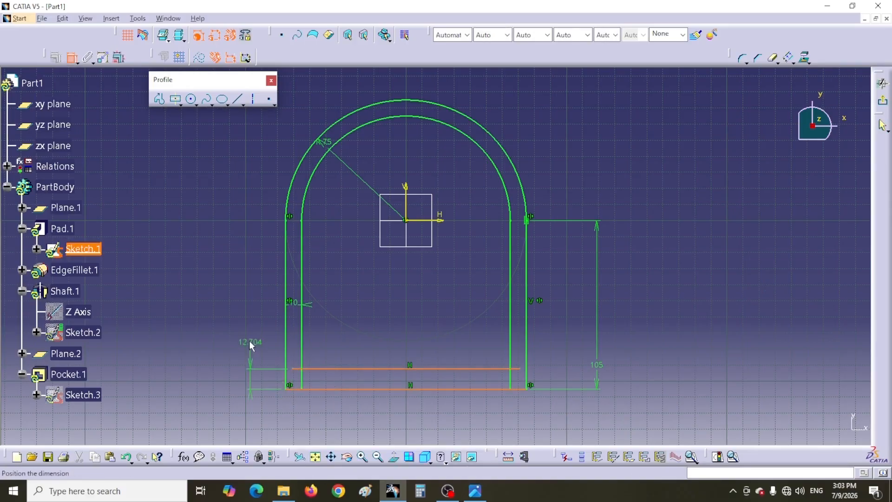
{"action": "left_click", "coordinate": [232, 327]}
{"action": "double_click", "coordinate": [234, 326]}
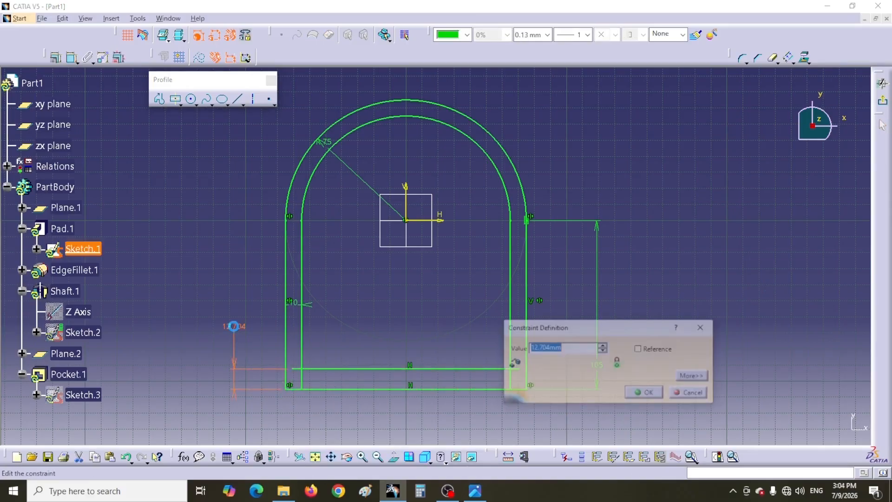
{"action": "type", "text": "70"}
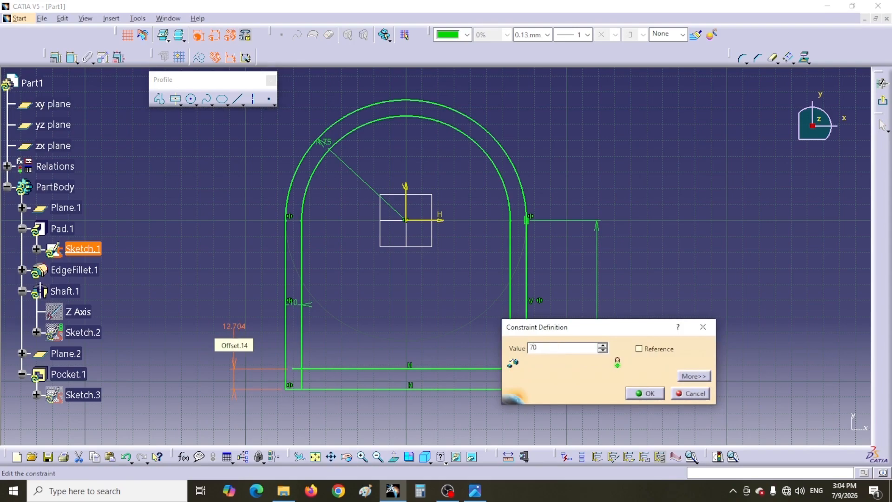
{"action": "key", "text": "Return"}
Step: Trim the offset sides below the horizontal line and the line's overhanging end, and exit the sketch
{"action": "left_click", "coordinate": [156, 245]}
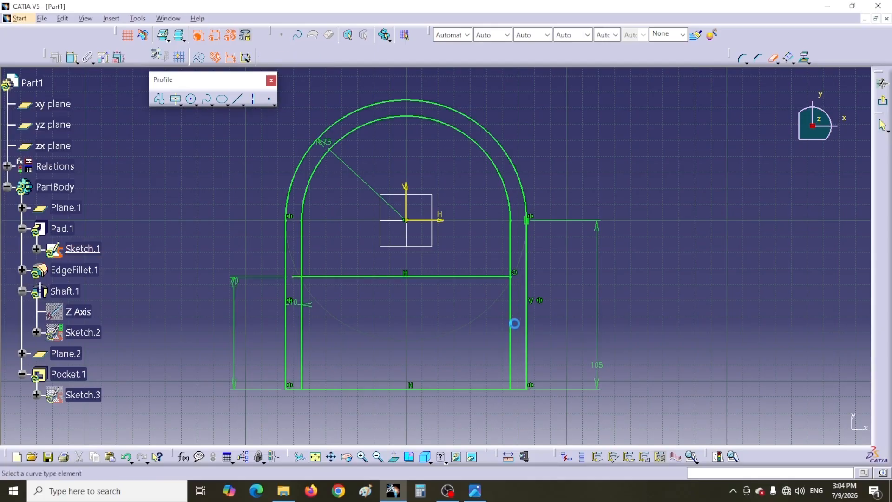
{"action": "left_click", "coordinate": [509, 320]}
{"action": "left_click", "coordinate": [509, 320]}
{"action": "left_click", "coordinate": [301, 302]}
{"action": "left_click", "coordinate": [298, 277]}
{"action": "left_click", "coordinate": [881, 101]}
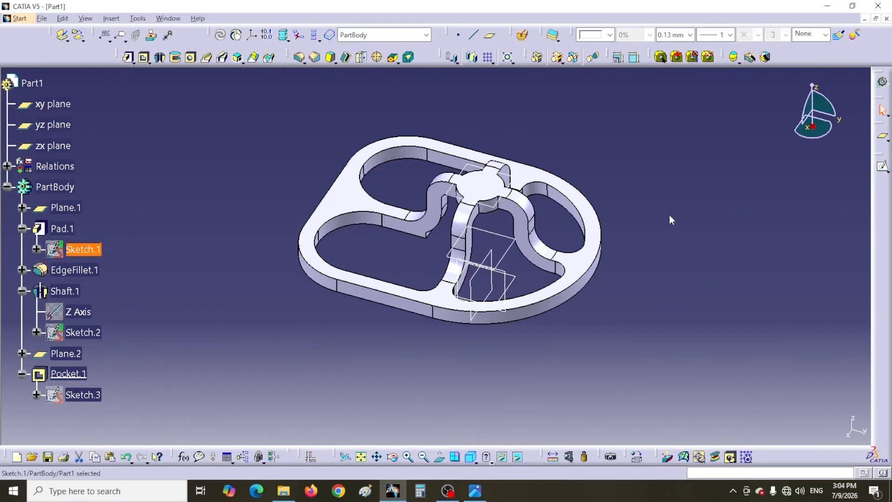
Step: Hide the reference planes and examine the spokes and hub from below
{"action": "middle_click_drag", "start_coordinate": [472, 366], "coordinate": [481, 140]}
{"action": "middle_click_drag", "start_coordinate": [561, 343], "coordinate": [548, 305]}
{"action": "left_click", "coordinate": [458, 338]}
{"action": "middle_click_drag", "start_coordinate": [458, 337], "coordinate": [469, 343]}
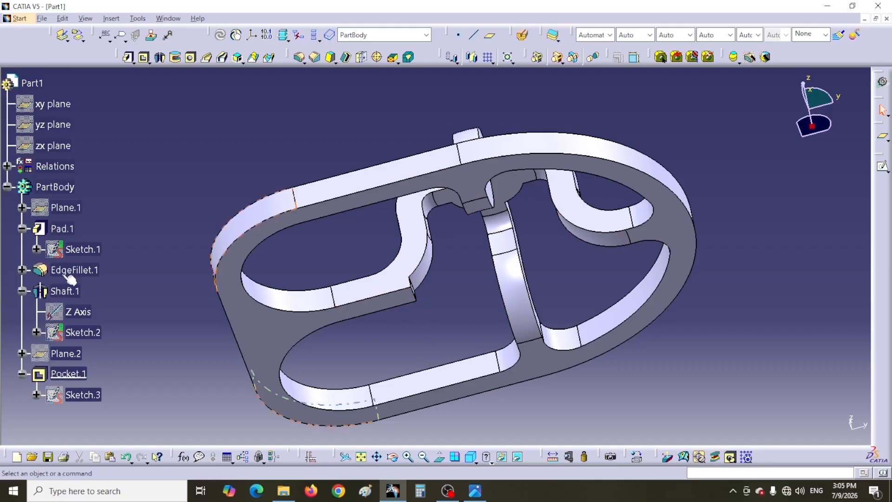
Step: Reopen the base plate sketch, consult the reference drawing, set the inner line's distance from the bottom edge to 55 mm and exit the sketch
{"action": "double_click", "coordinate": [93, 250]}
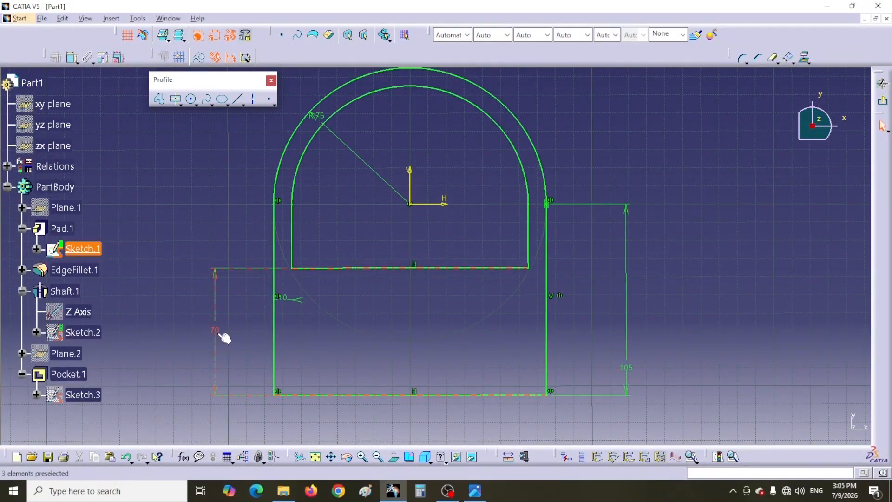
{"action": "key", "text": "alt+Tab"}
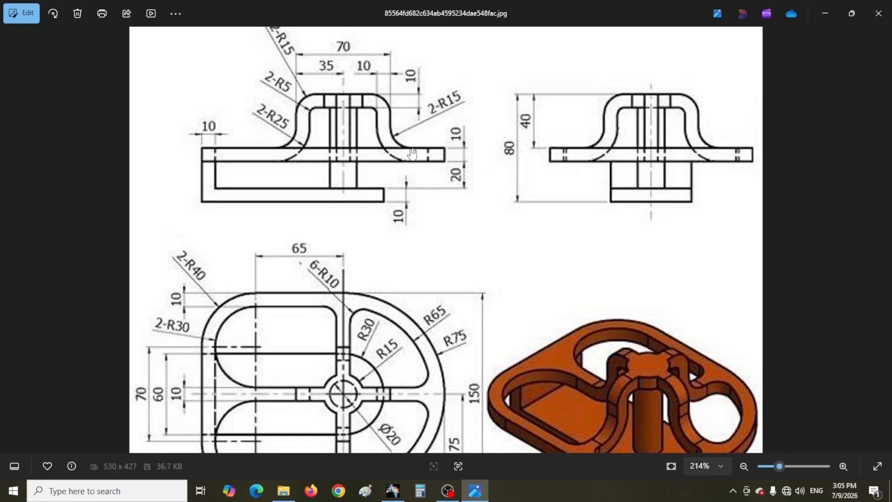
{"action": "scroll", "coordinate": [399, 233], "scroll_direction": "down", "scroll_amount": 2}
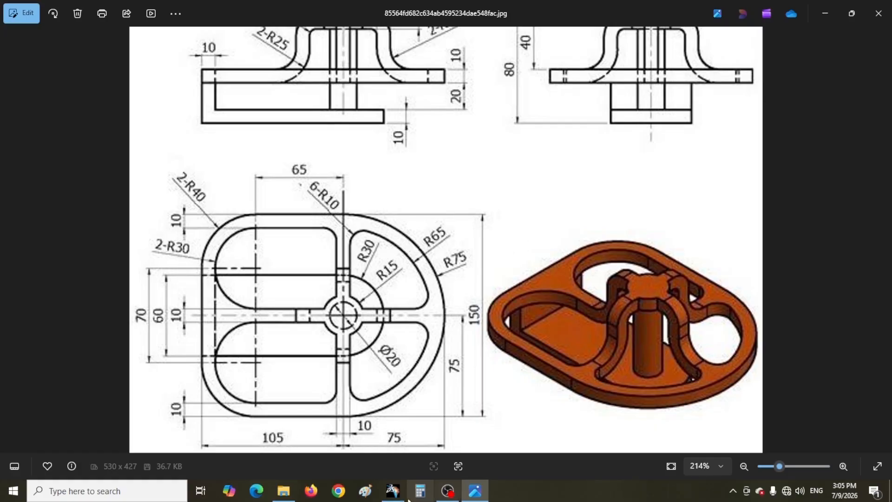
{"action": "key", "text": "alt+Tab"}
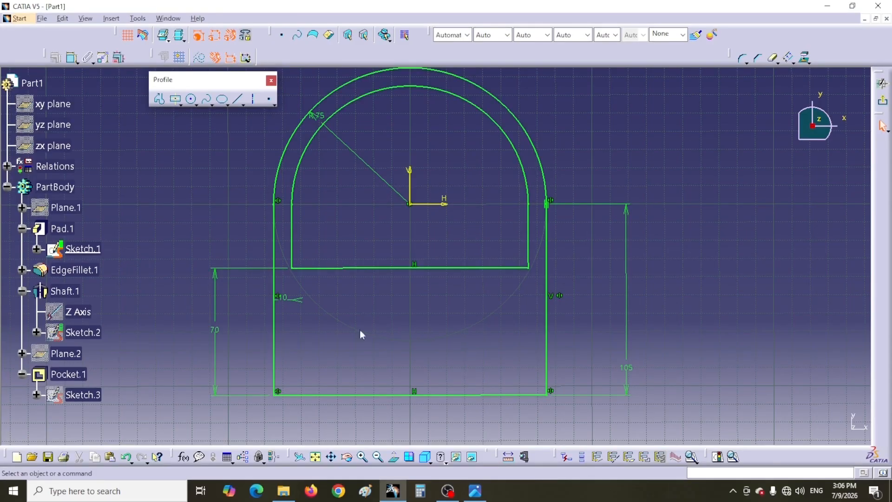
{"action": "double_click", "coordinate": [215, 330]}
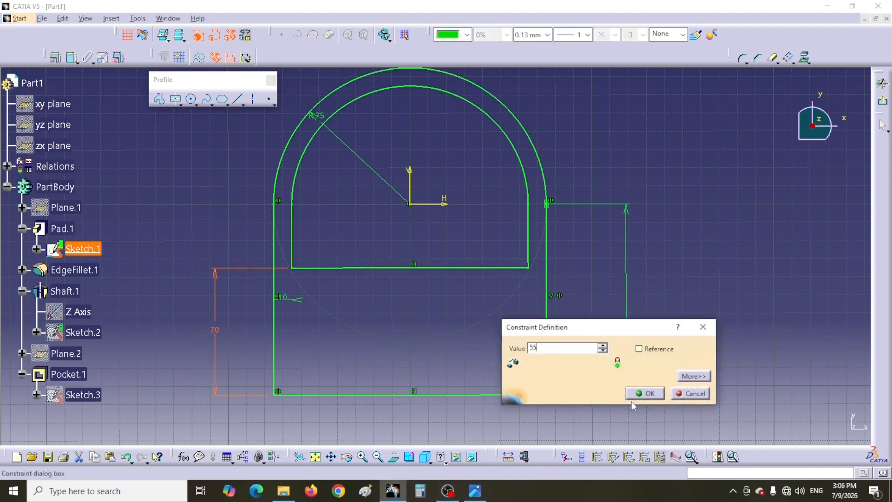
{"action": "left_click", "coordinate": [643, 393]}
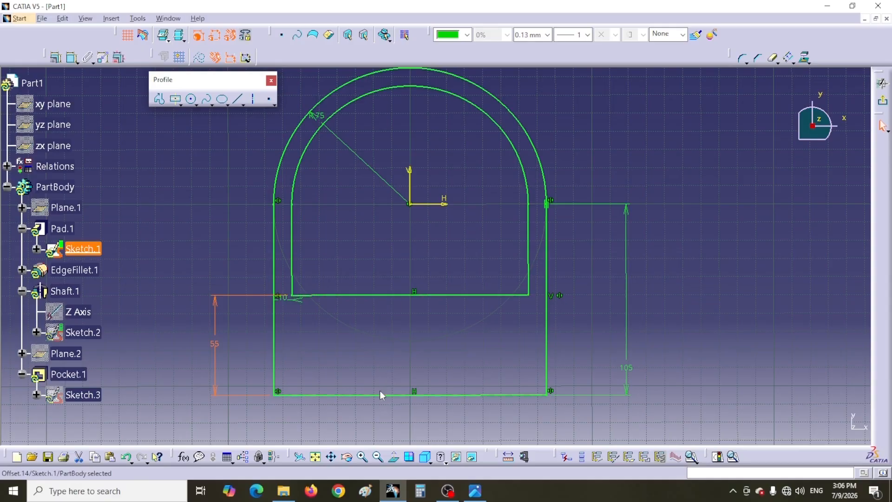
{"action": "left_click", "coordinate": [766, 217]}
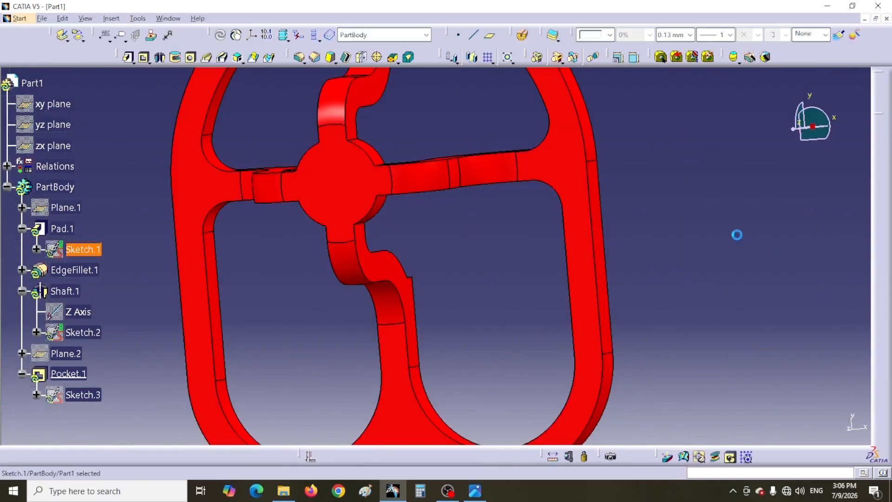
Step: Check the reference drawing, start a sketch on the xy plane and draw a circle of about 33.7 mm radius centred on the origin
{"action": "middle_click_drag", "start_coordinate": [442, 280], "coordinate": [382, 246]}
{"action": "middle_click_drag", "start_coordinate": [478, 295], "coordinate": [491, 330]}
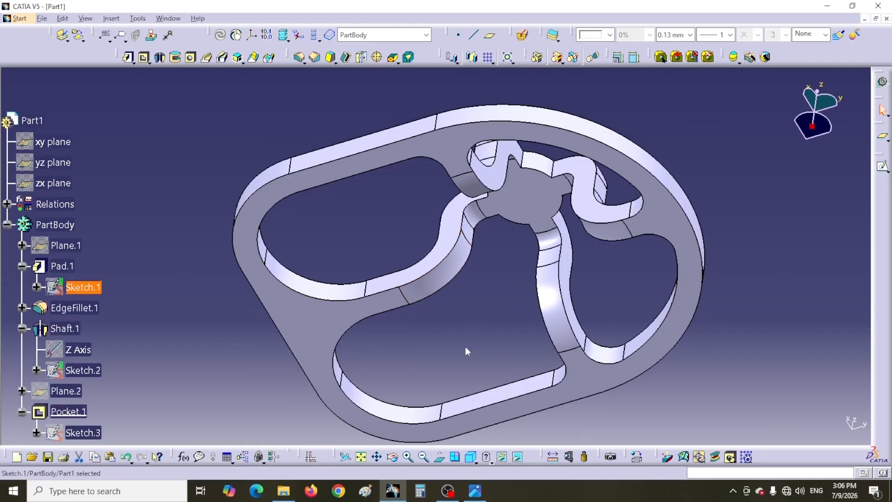
{"action": "key", "text": "alt+Tab"}
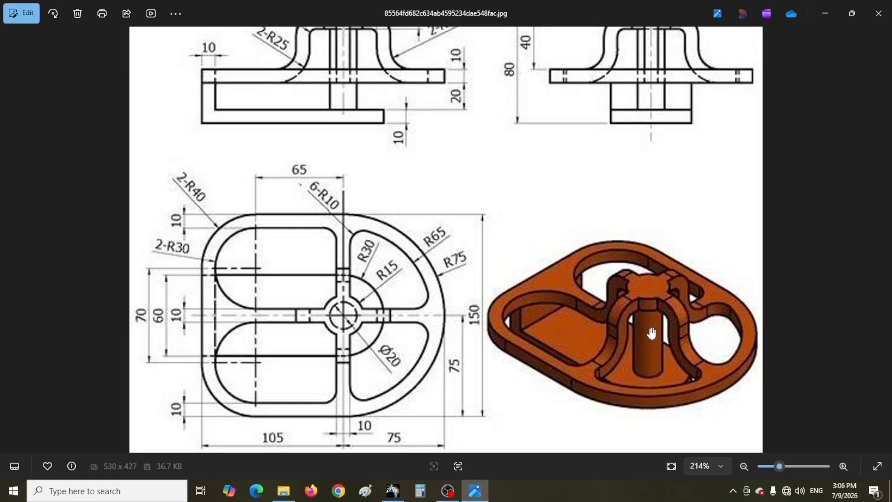
{"action": "key", "text": "alt+Tab"}
{"action": "left_click", "coordinate": [53, 142]}
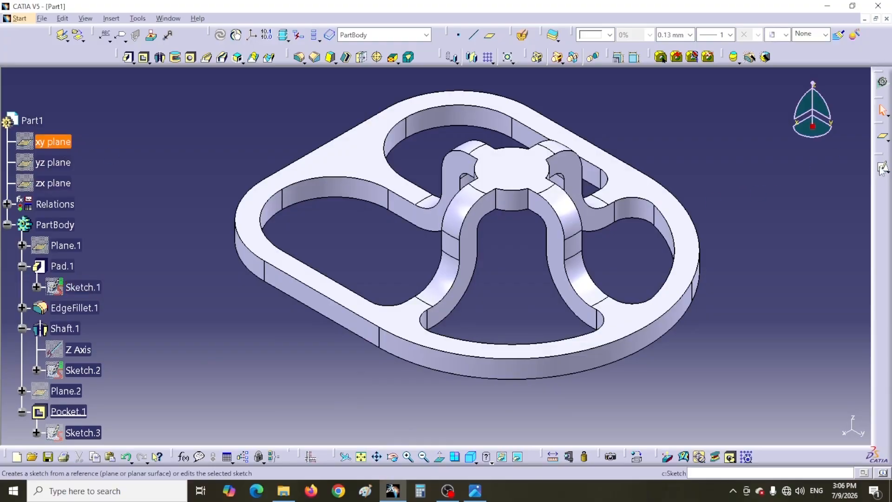
{"action": "left_click", "coordinate": [881, 168]}
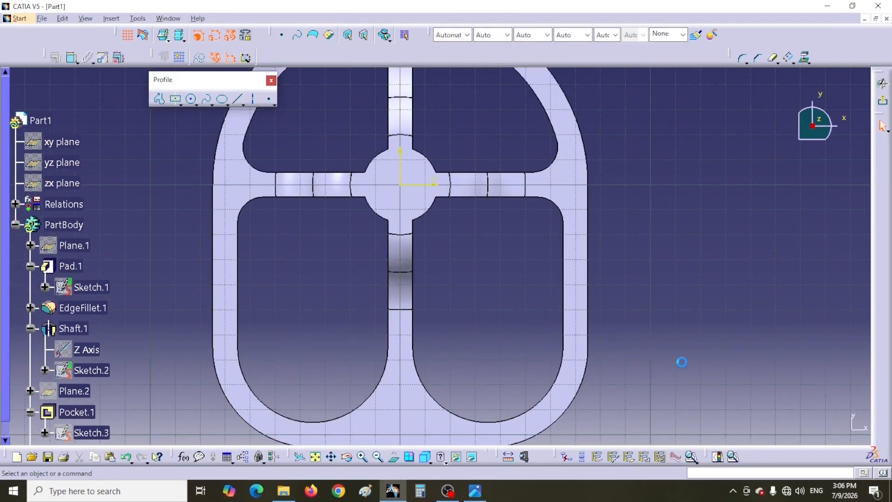
{"action": "left_click", "coordinate": [191, 99]}
{"action": "left_click", "coordinate": [400, 185]}
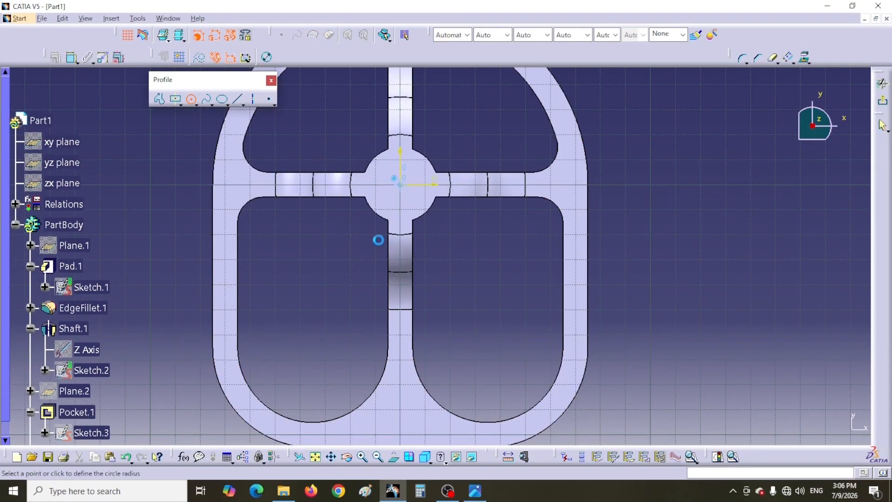
{"action": "left_click", "coordinate": [363, 268]}
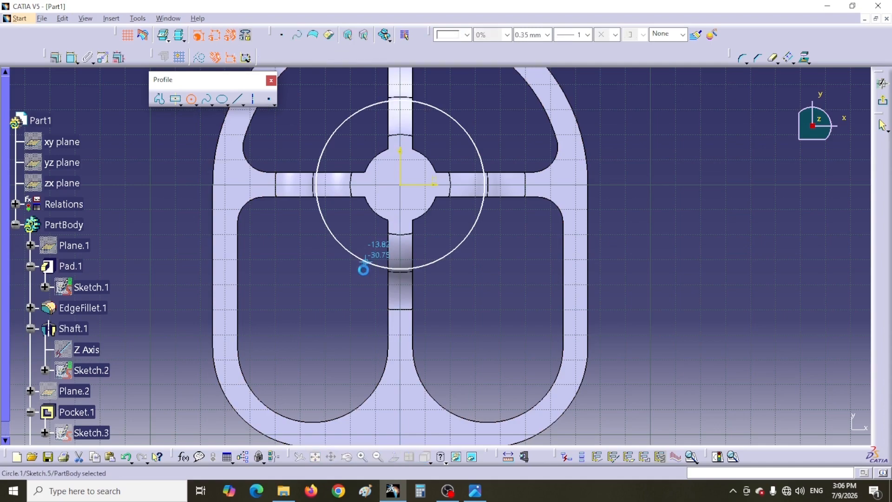
Step: Dimension the circle's radius, consult the reference drawing and set the radius to 30 mm
{"action": "left_click", "coordinate": [70, 58]}
{"action": "left_click", "coordinate": [306, 247]}
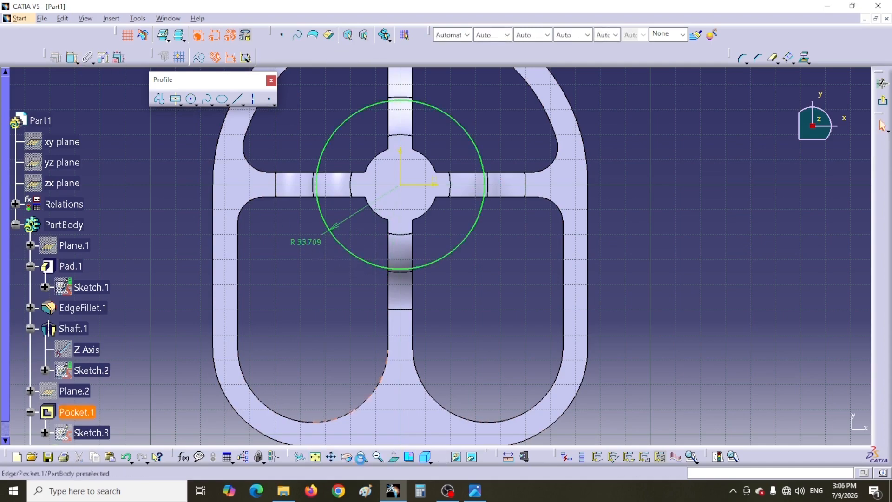
{"action": "left_click", "coordinate": [475, 490]}
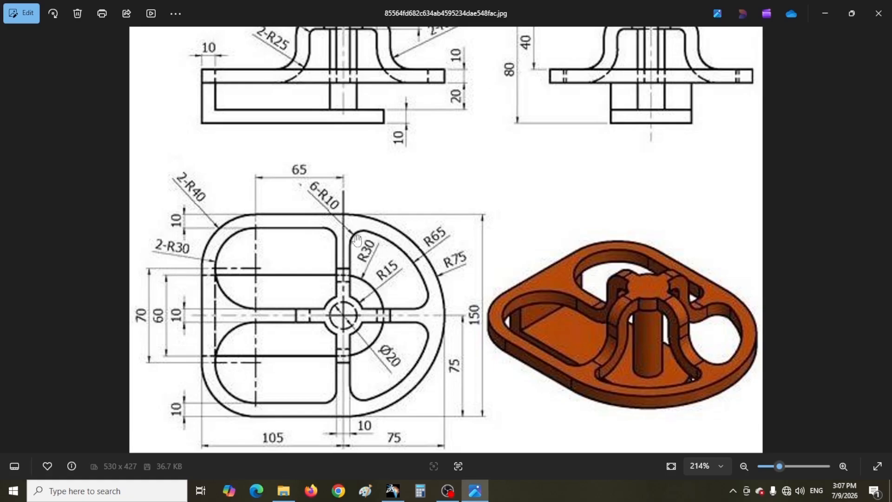
{"action": "left_click", "coordinate": [393, 490]}
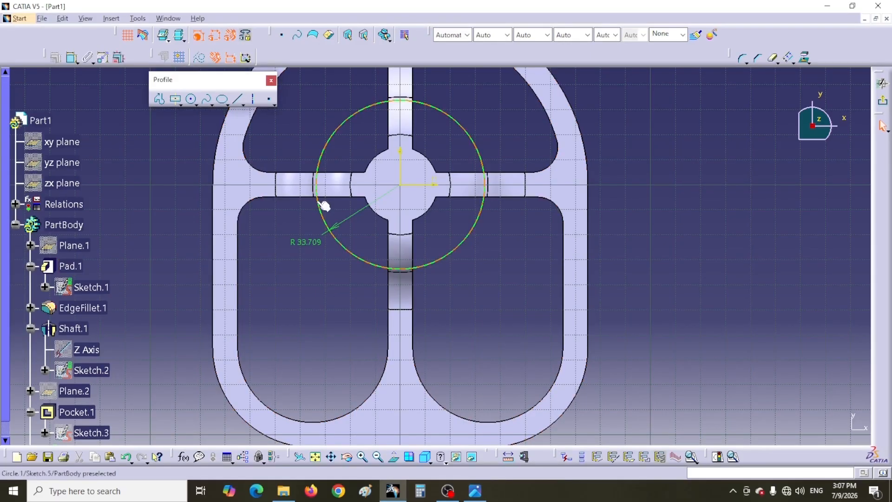
{"action": "double_click", "coordinate": [303, 244]}
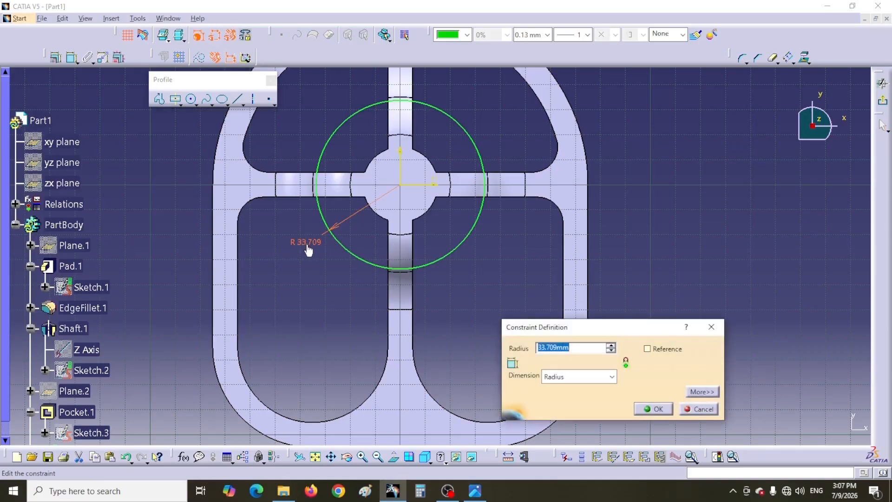
{"action": "type", "text": "30"}
{"action": "key", "text": "Return"}
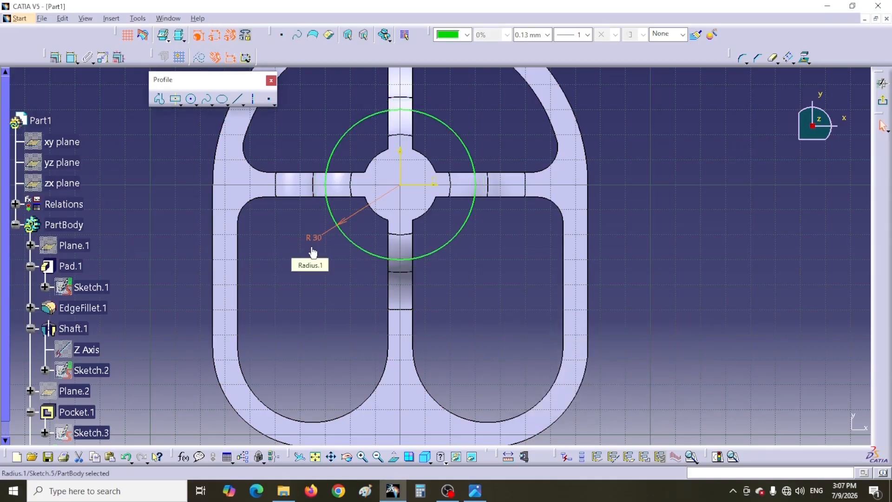
Step: Draw a vertical line about 42 mm to the right of the origin, from about 16 mm above it to below the base plate's lower edge
{"action": "middle_click_drag", "start_coordinate": [621, 233], "coordinate": [625, 254]}
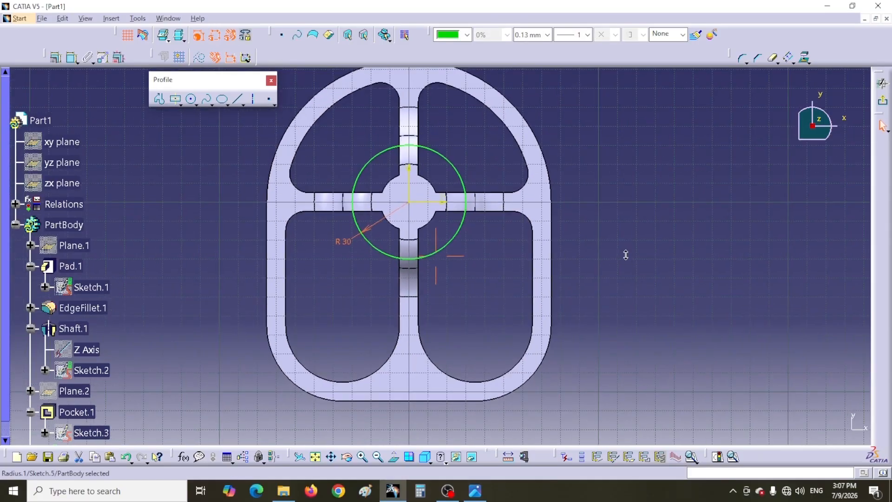
{"action": "left_click", "coordinate": [240, 99]}
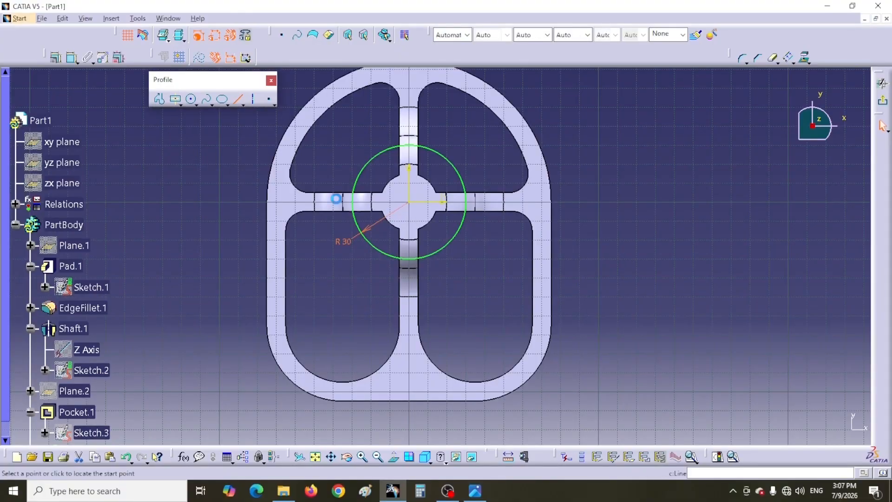
{"action": "left_click", "coordinate": [486, 170]}
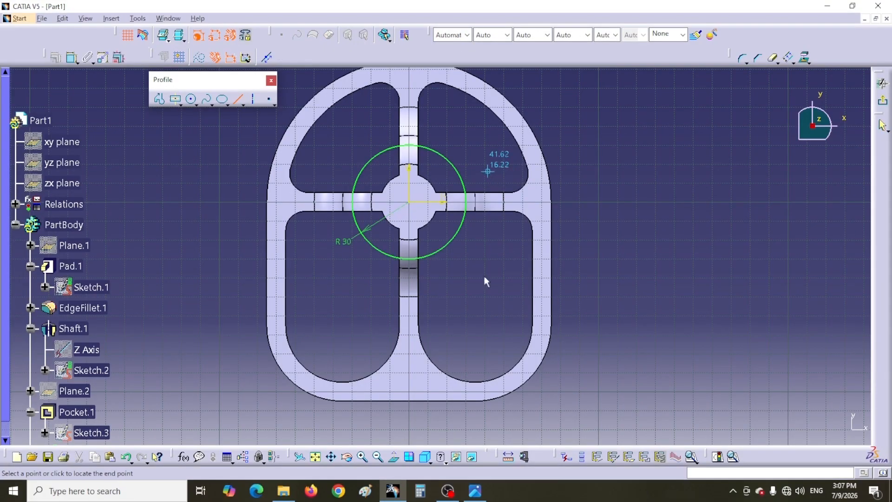
{"action": "left_click", "coordinate": [487, 432]}
{"action": "left_click", "coordinate": [497, 409]}
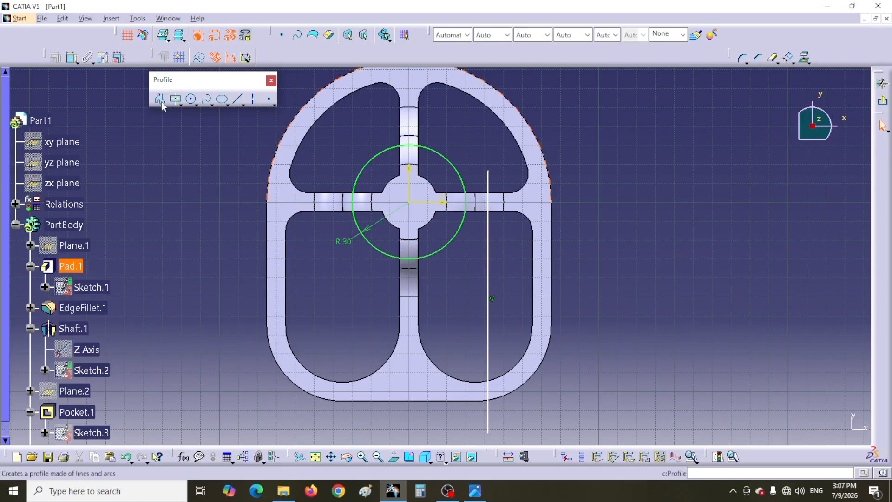
Step: Make the vertical line tangent to the R30 circle and trim its part above the tangency point
{"action": "left_click", "coordinate": [72, 57]}
{"action": "left_click", "coordinate": [443, 252]}
{"action": "left_click", "coordinate": [489, 256]}
{"action": "right_click", "coordinate": [494, 135]}
{"action": "left_click", "coordinate": [526, 187]}
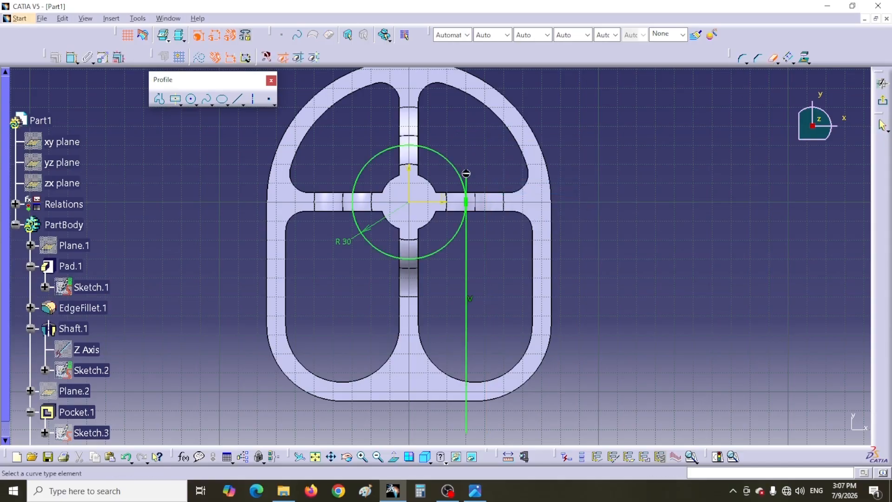
Step: Dimension the vertical line's length and set it to 105 mm
{"action": "left_click", "coordinate": [72, 58]}
{"action": "left_click", "coordinate": [466, 325]}
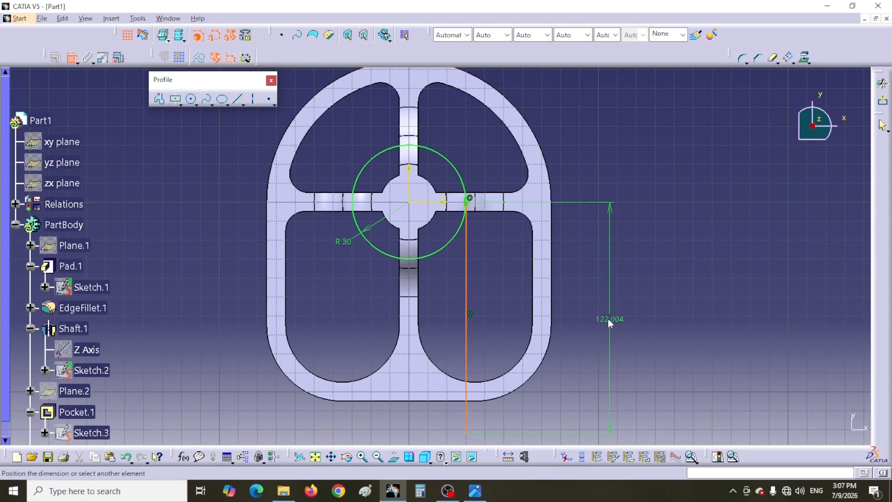
{"action": "double_click", "coordinate": [609, 319]}
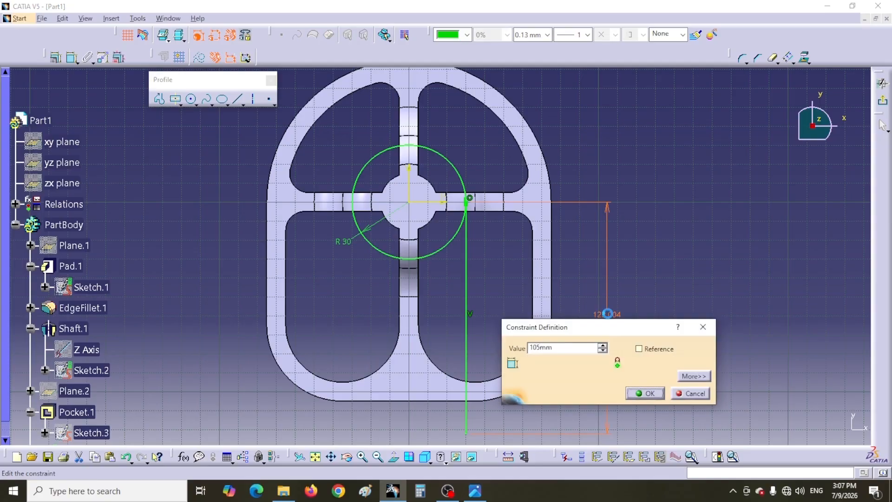
{"action": "key", "text": "Return"}
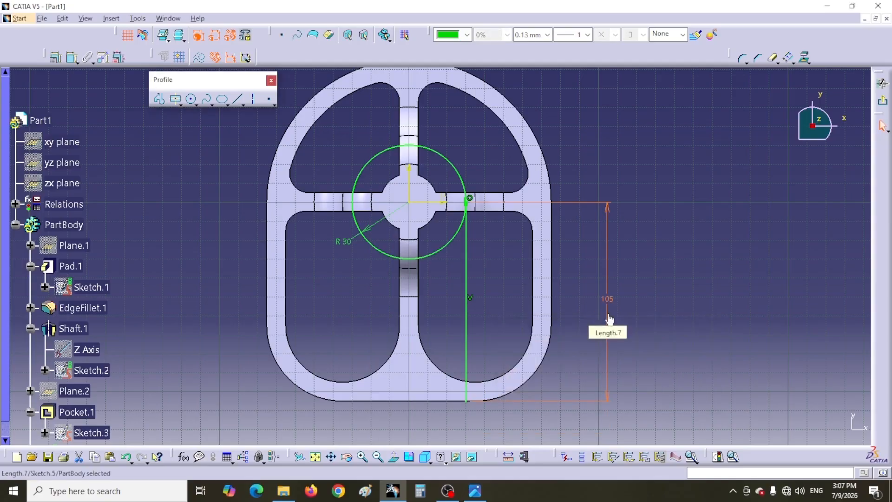
Step: Mirror the vertical line about the vertical axis and join the lower ends of both lines with a horizontal line
{"action": "left_click", "coordinate": [793, 63]}
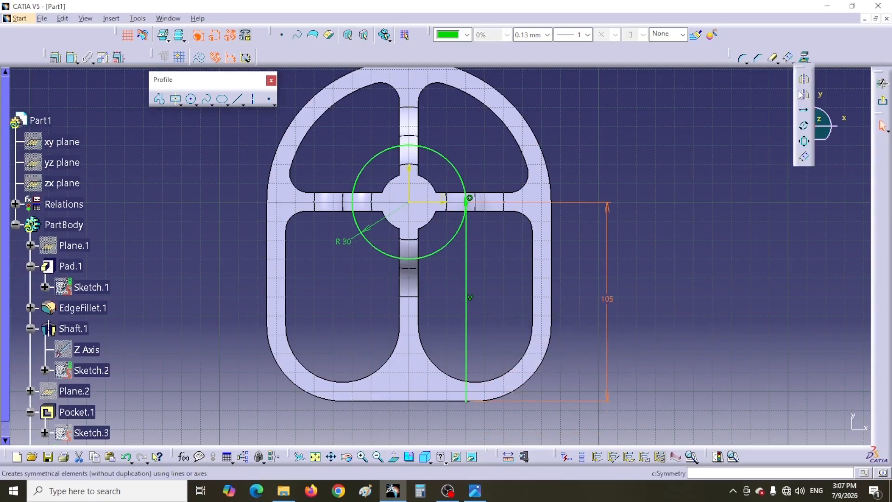
{"action": "left_click", "coordinate": [803, 91]}
{"action": "left_click", "coordinate": [466, 323]}
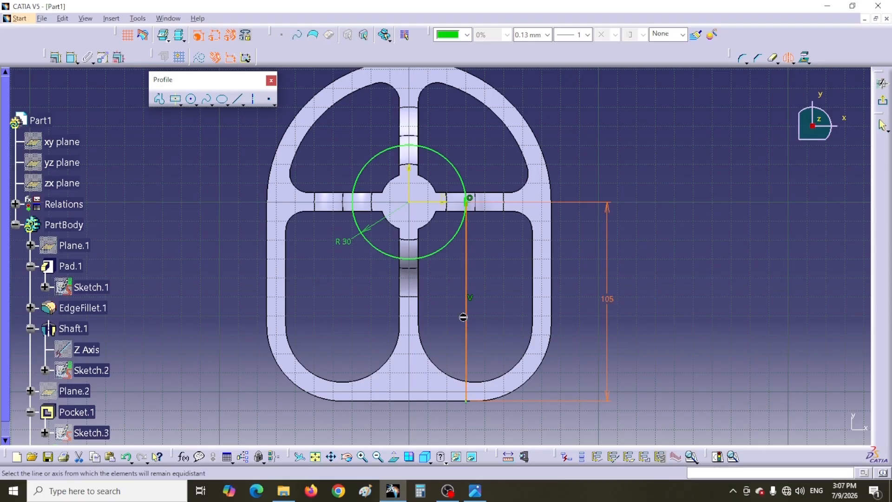
{"action": "left_click", "coordinate": [410, 186]}
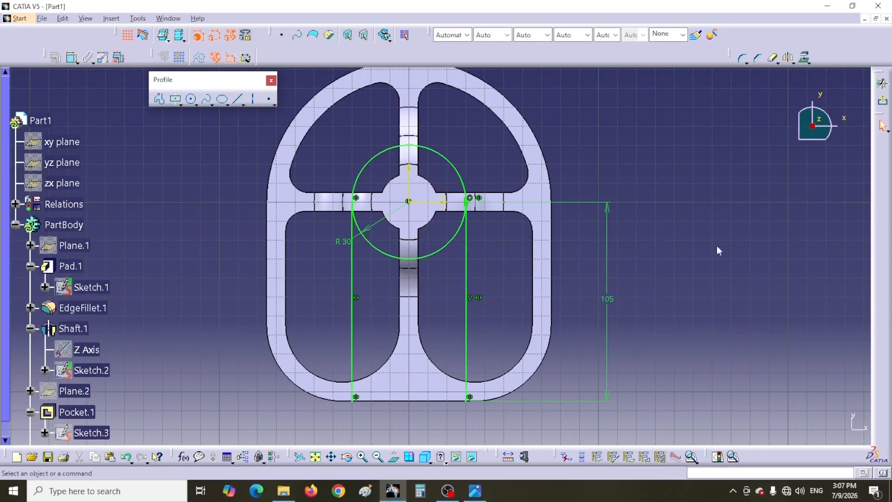
{"action": "left_click", "coordinate": [238, 99]}
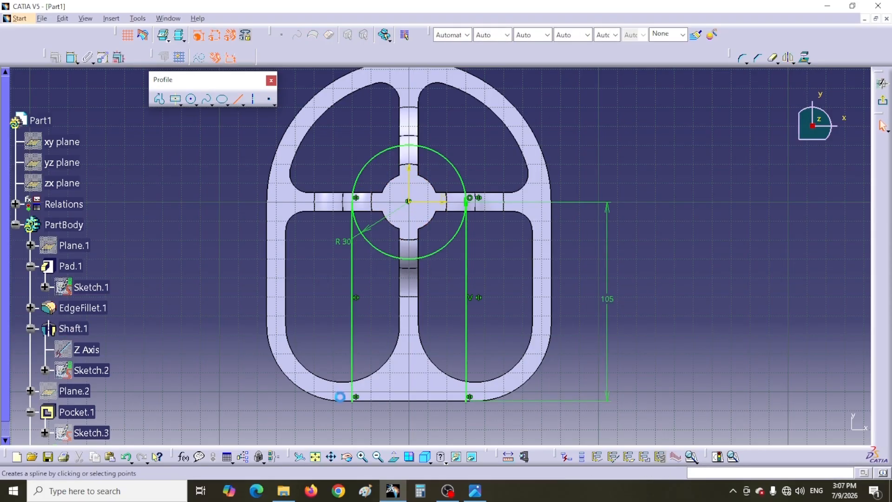
{"action": "left_click", "coordinate": [356, 398]}
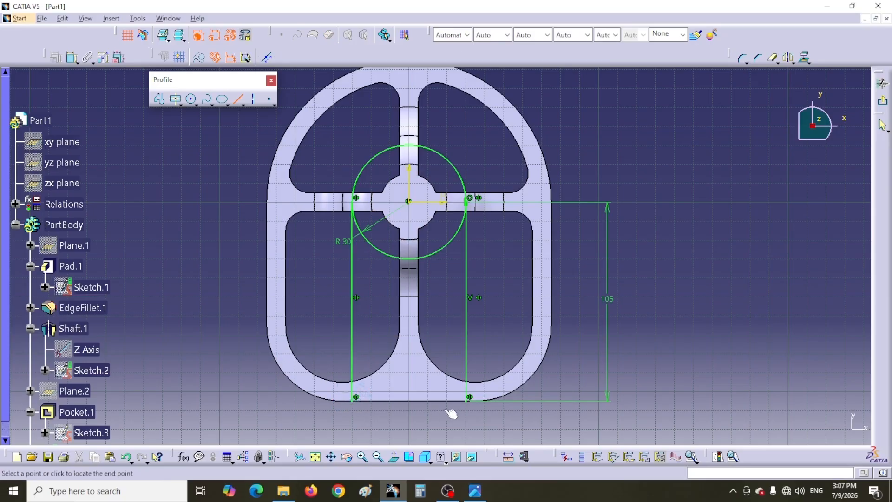
{"action": "left_click", "coordinate": [469, 398]}
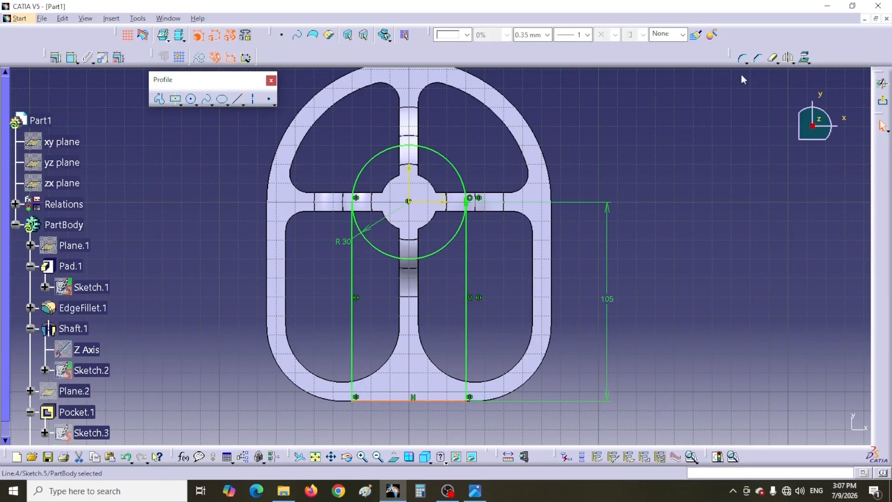
Step: Trim away the circle's lower half to close the profile, exit the sketch and extrude it as a pad
{"action": "left_click", "coordinate": [772, 58]}
{"action": "left_click", "coordinate": [420, 259]}
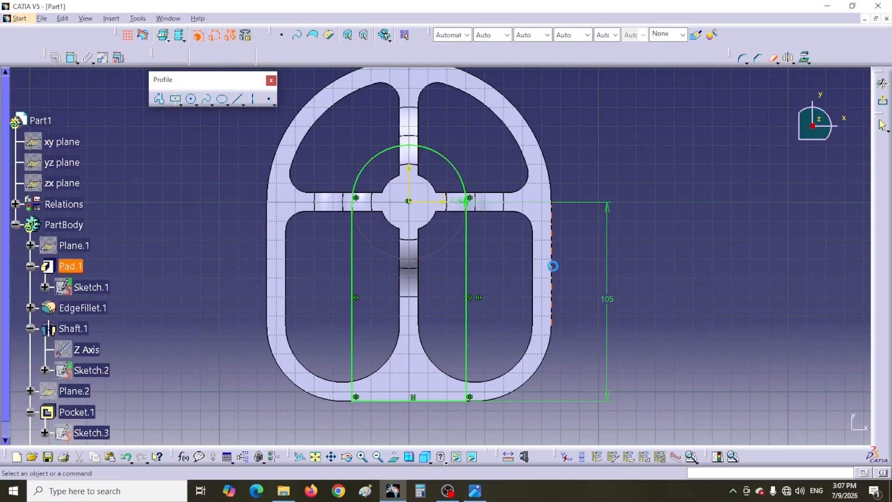
{"action": "left_click", "coordinate": [881, 126]}
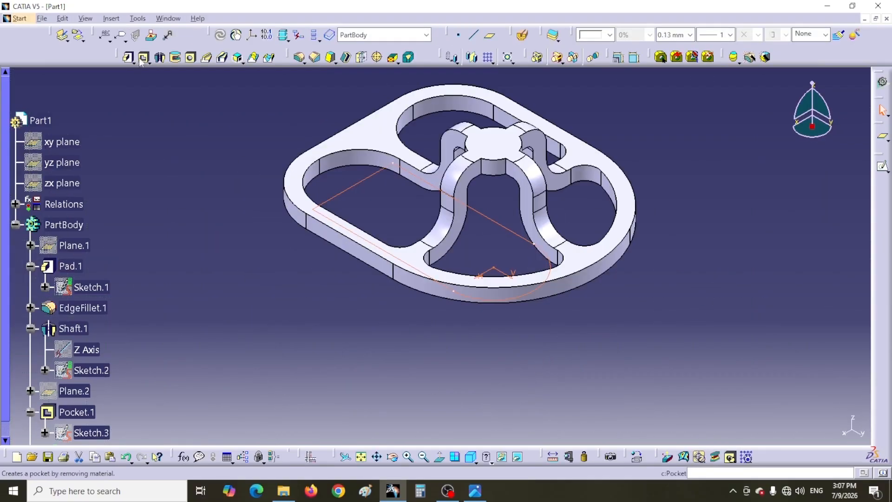
{"action": "left_click", "coordinate": [128, 61]}
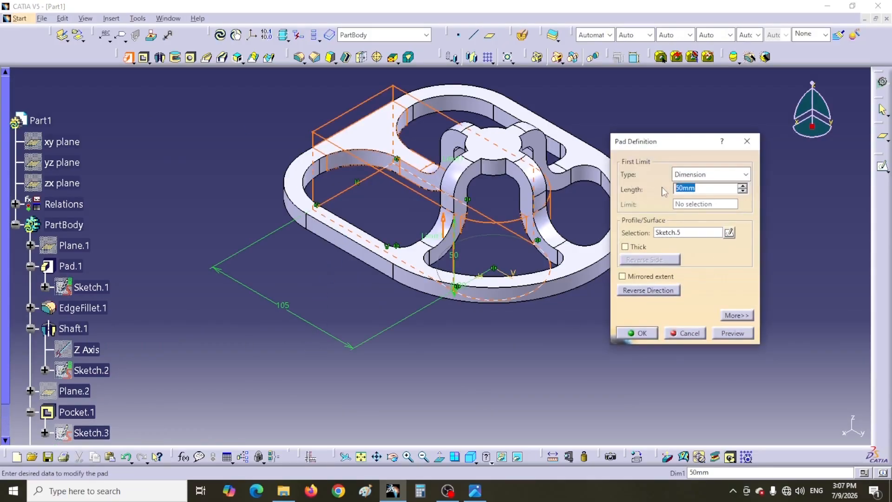
{"action": "key", "text": "Return"}
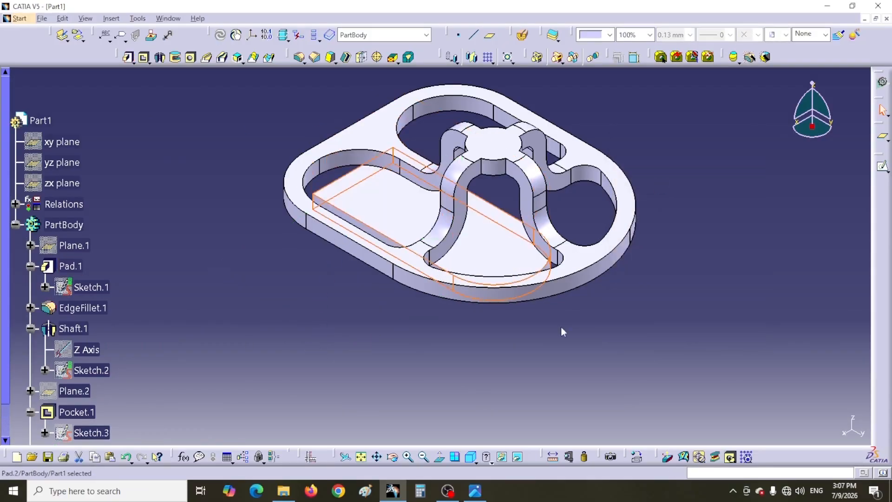
Step: Sketch on the new pad's top face with the part cut by the sketch plane, drawing a centred rectangle about 96 mm below the origin
{"action": "left_click", "coordinate": [367, 204]}
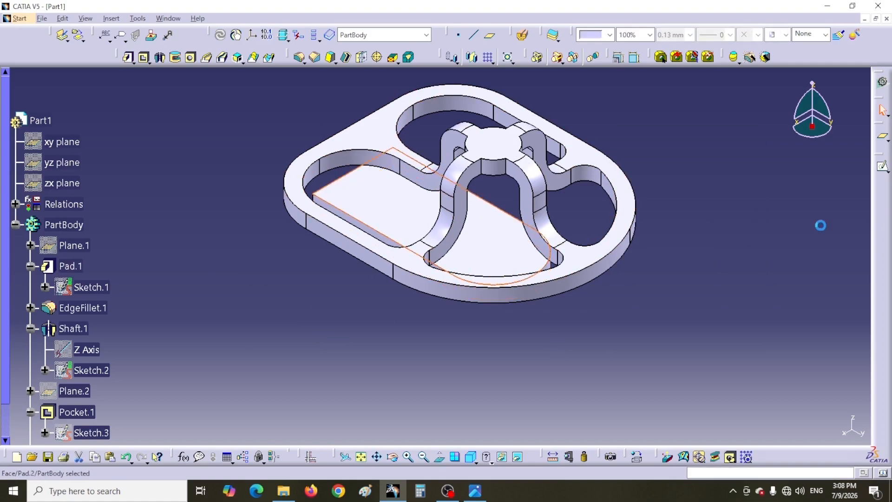
{"action": "left_click", "coordinate": [880, 168]}
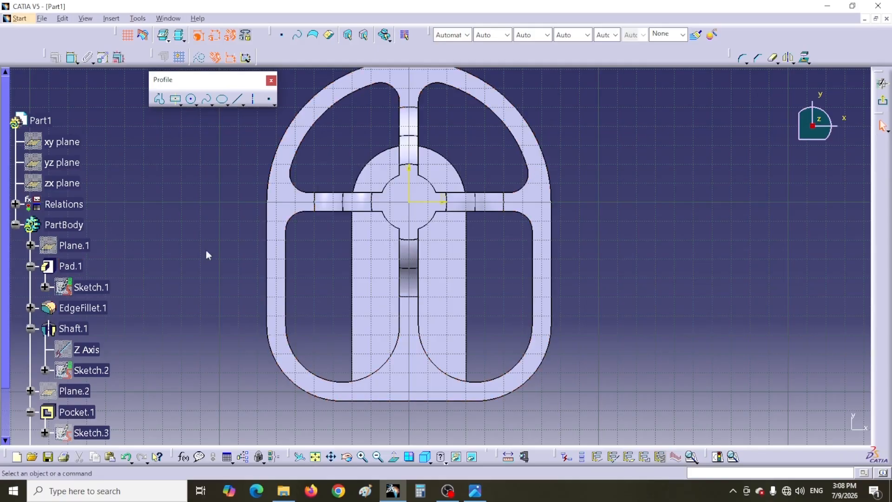
{"action": "left_click", "coordinate": [143, 36]}
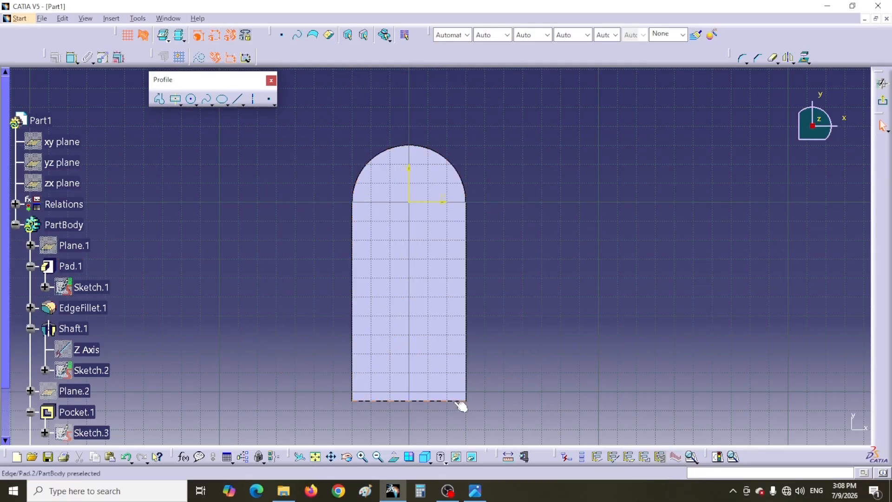
{"action": "left_click", "coordinate": [176, 99]}
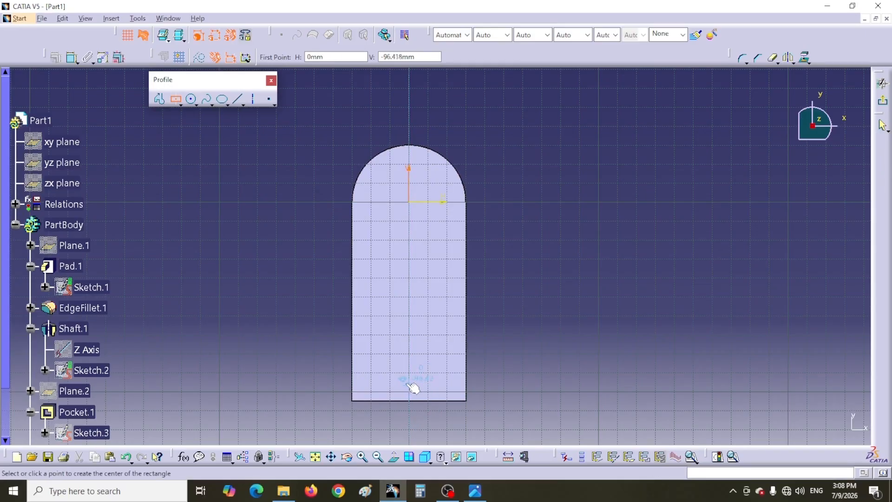
{"action": "left_click", "coordinate": [336, 415]}
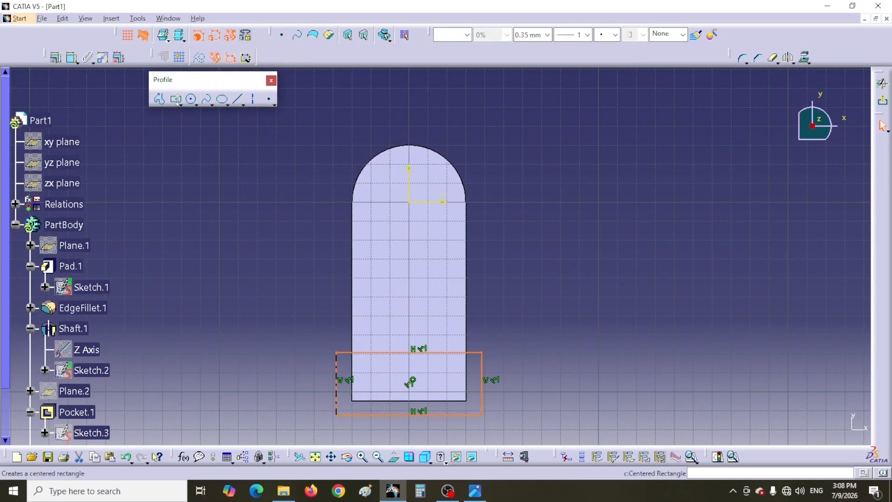
Step: Constrain the rectangle's side to coincide with the plate's straight side edge and its lower line with the plate's bottom edge
{"action": "left_click", "coordinate": [72, 57]}
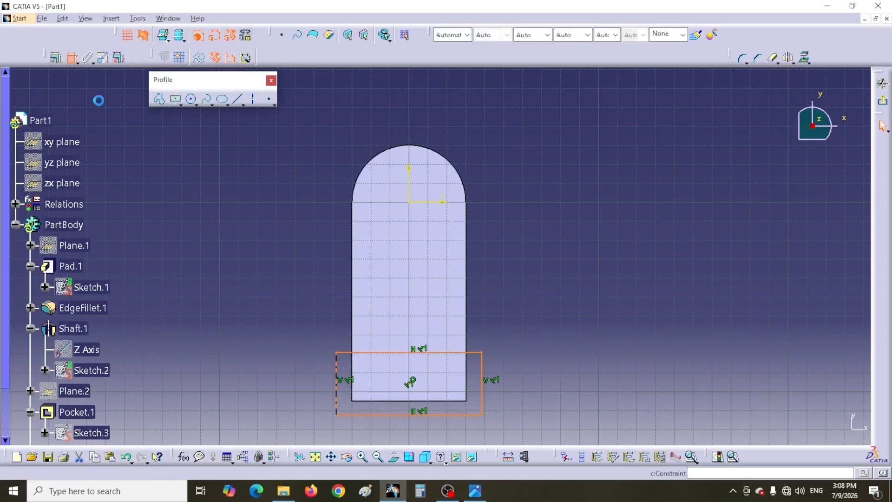
{"action": "left_click", "coordinate": [343, 379]}
{"action": "left_click", "coordinate": [353, 376]}
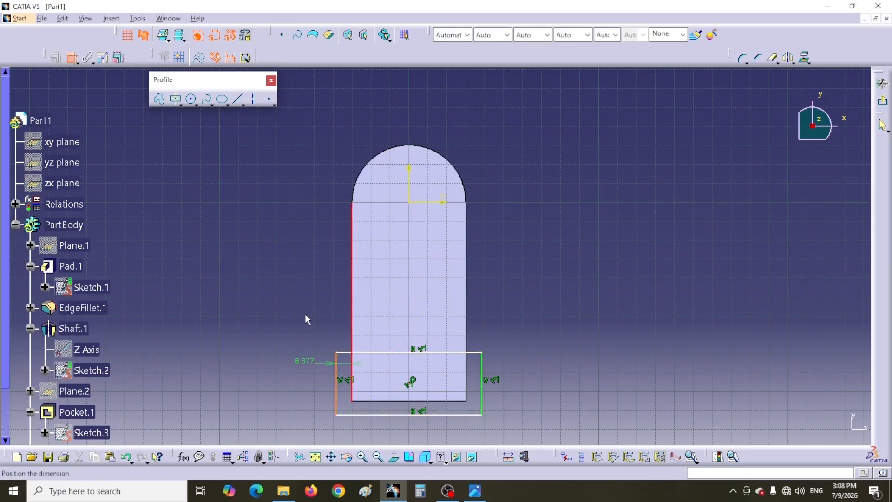
{"action": "right_click", "coordinate": [311, 361]}
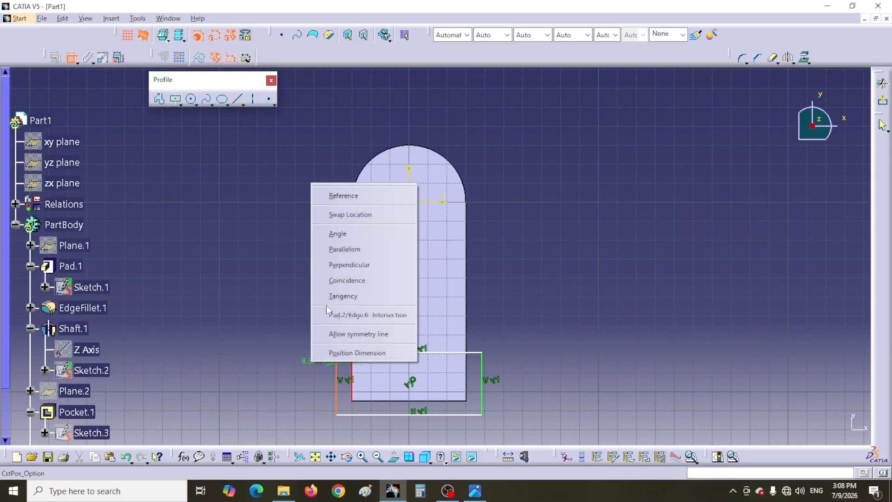
{"action": "left_click", "coordinate": [347, 280]}
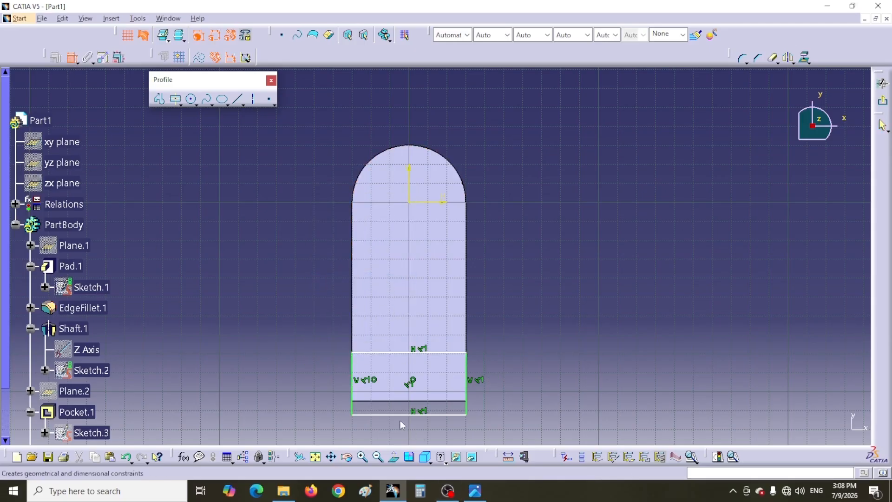
{"action": "left_click", "coordinate": [403, 414]}
{"action": "left_click", "coordinate": [403, 400]}
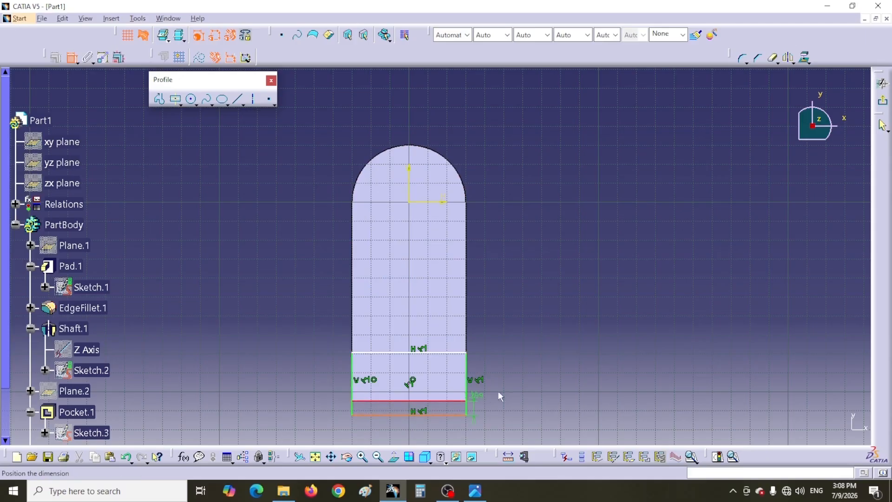
{"action": "right_click", "coordinate": [511, 392]}
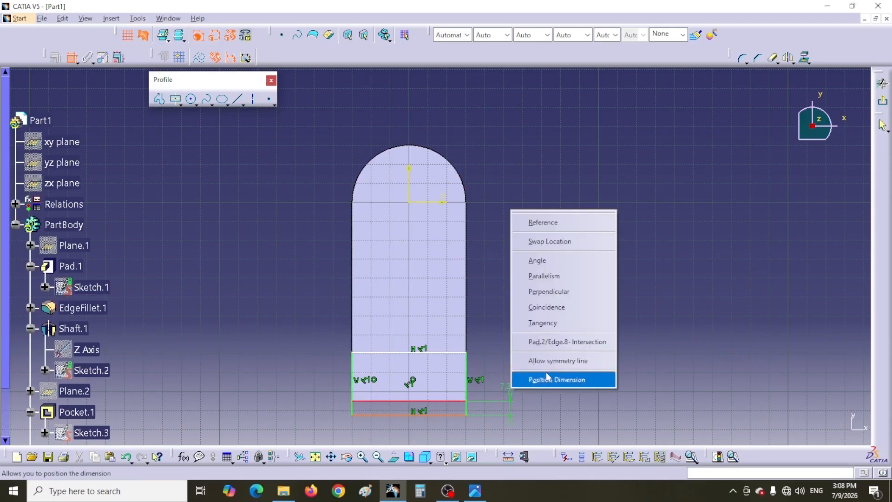
{"action": "left_click", "coordinate": [546, 307]}
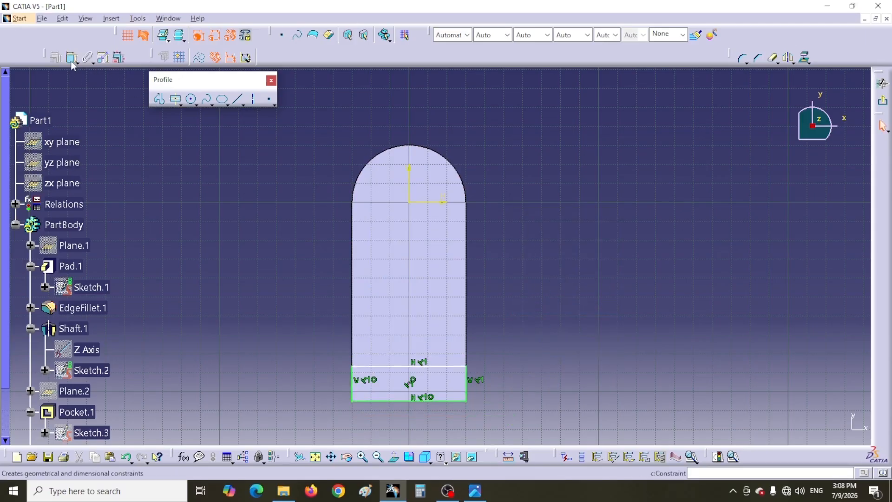
Step: Dimension the rectangle's height and set it to 10 mm
{"action": "left_click", "coordinate": [359, 394]}
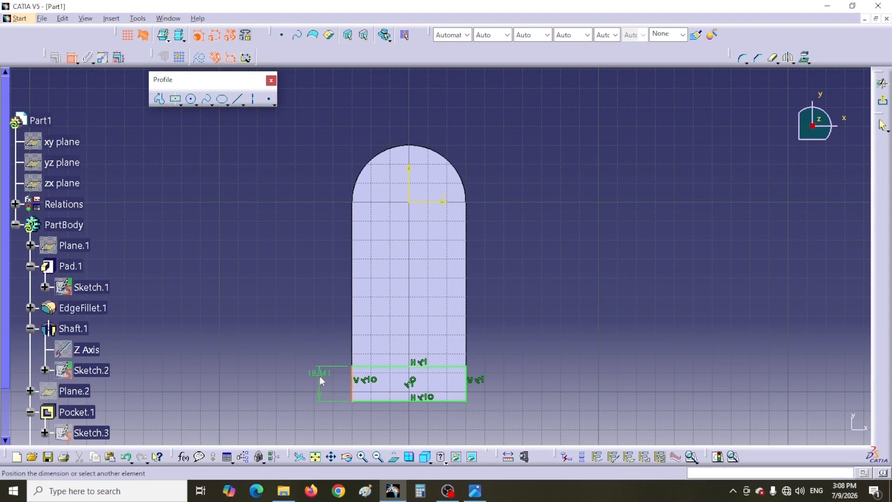
{"action": "left_click", "coordinate": [320, 372]}
{"action": "double_click", "coordinate": [323, 373]}
{"action": "type", "text": "10mm"}
{"action": "key", "text": "Return"}
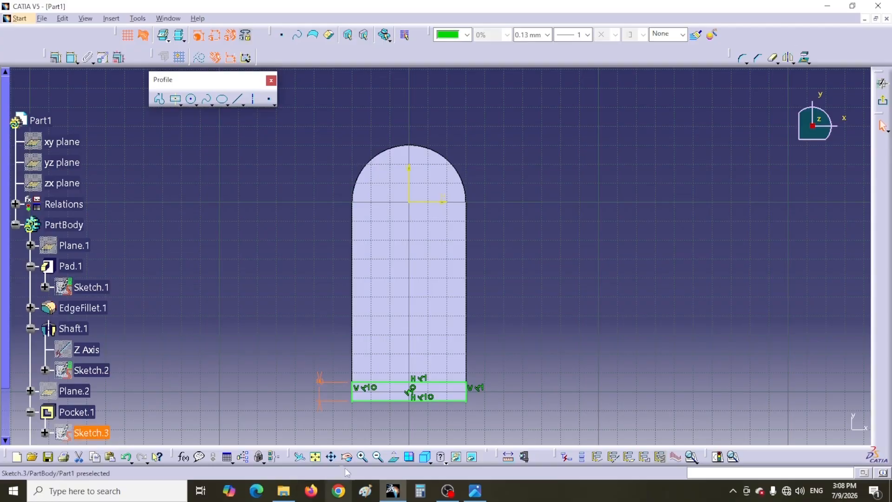
Step: Check the upright's dimensions in the reference drawing, exit the sketch and extrude the rectangle as a 22 mm pad
{"action": "left_click", "coordinate": [474, 492]}
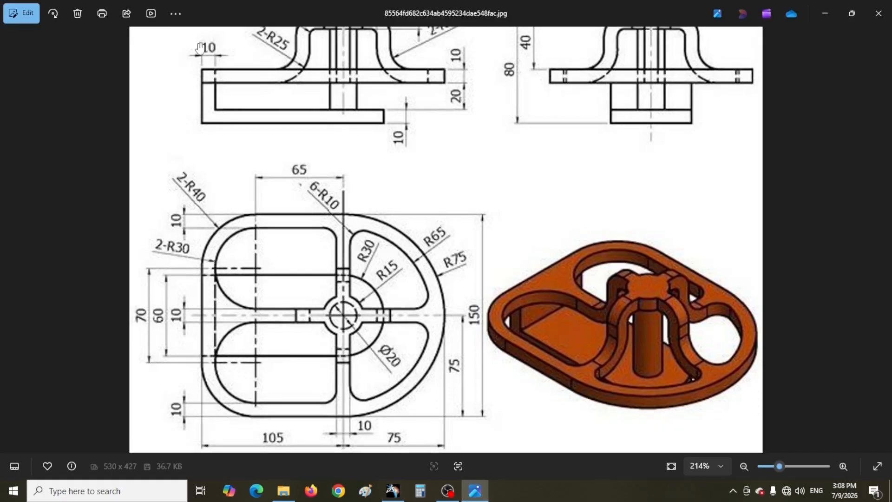
{"action": "left_click", "coordinate": [392, 491]}
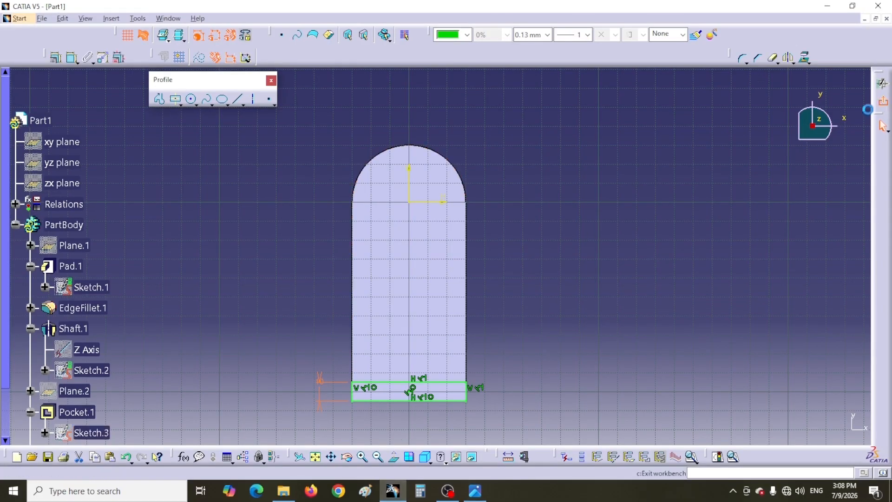
{"action": "left_click", "coordinate": [882, 103]}
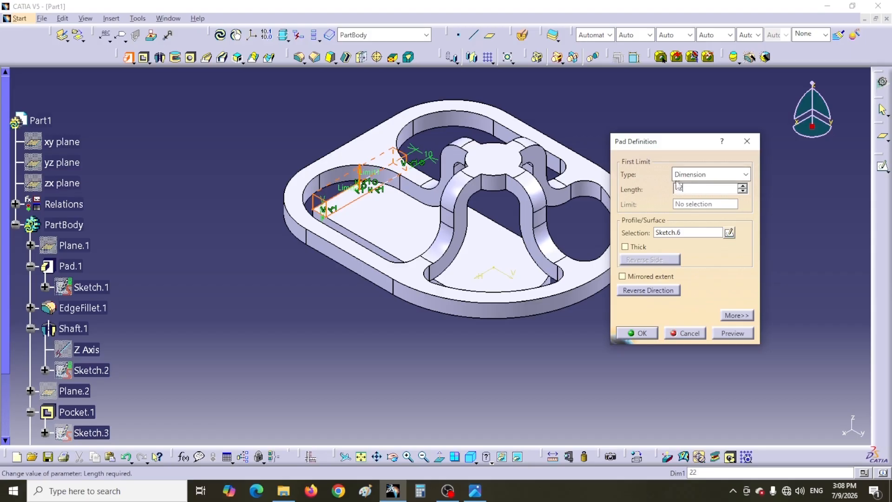
{"action": "left_click", "coordinate": [643, 333]}
Step: Sketch on the lower plate's top face with the part cut by the sketch plane, drawing a circle of about 11 mm radius at the origin
{"action": "middle_click_drag", "start_coordinate": [478, 404], "coordinate": [511, 324]}
{"action": "left_click", "coordinate": [511, 199]}
{"action": "left_click", "coordinate": [882, 166]}
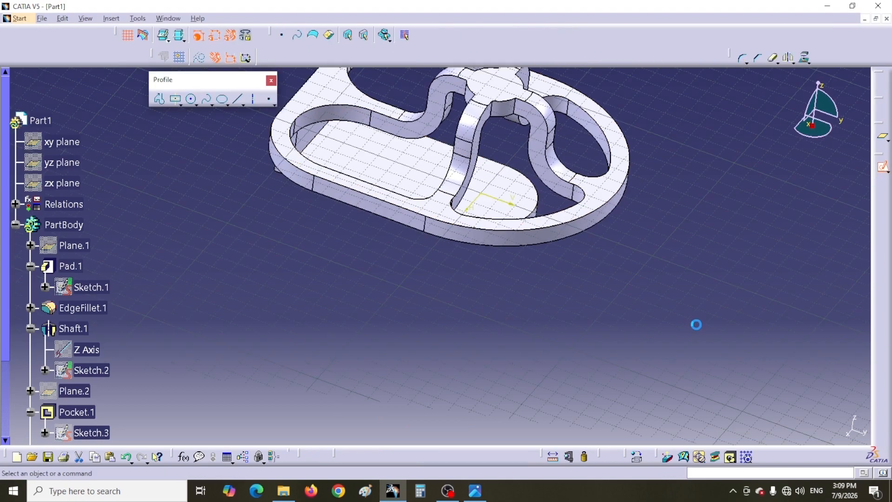
{"action": "left_click", "coordinate": [144, 35]}
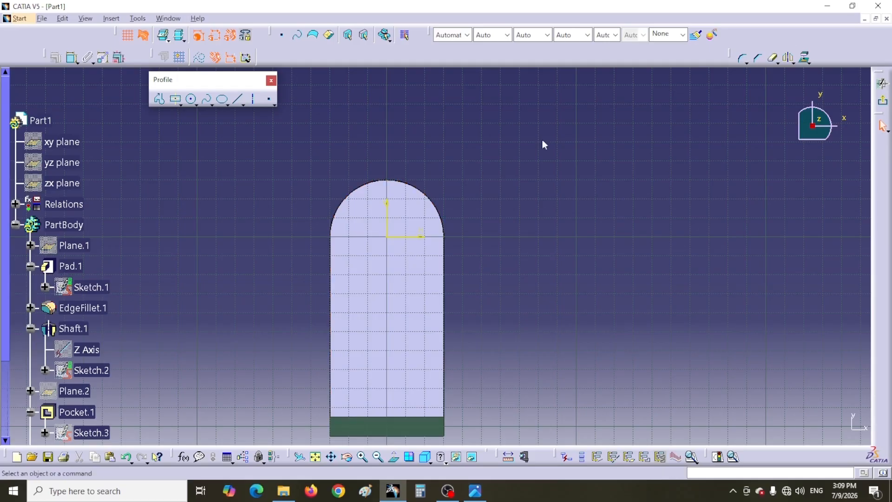
{"action": "left_click", "coordinate": [191, 99]}
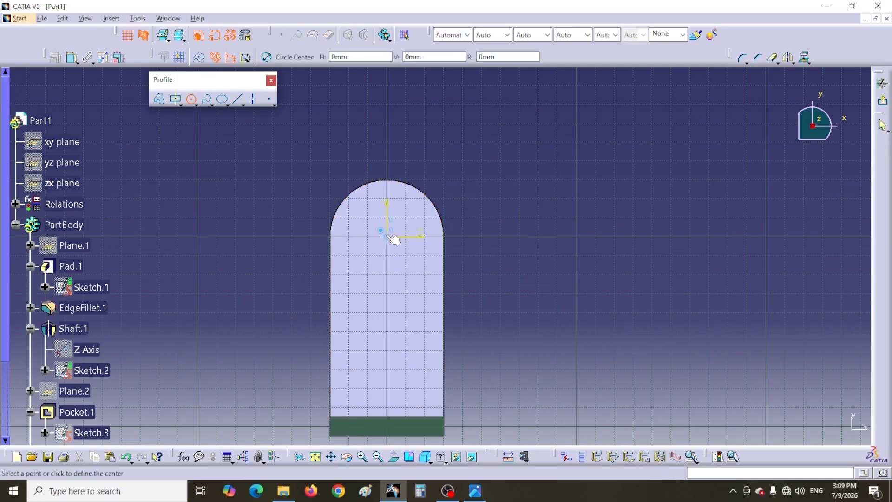
{"action": "left_click", "coordinate": [374, 254]}
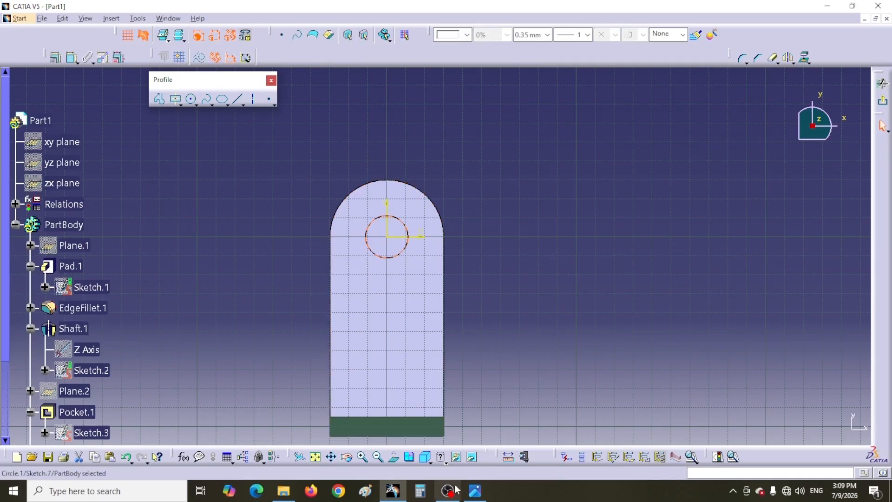
Step: Check the central post's diameter in the reference drawing, dimension the circle and set its radius to 10 mm
{"action": "left_click", "coordinate": [474, 491]}
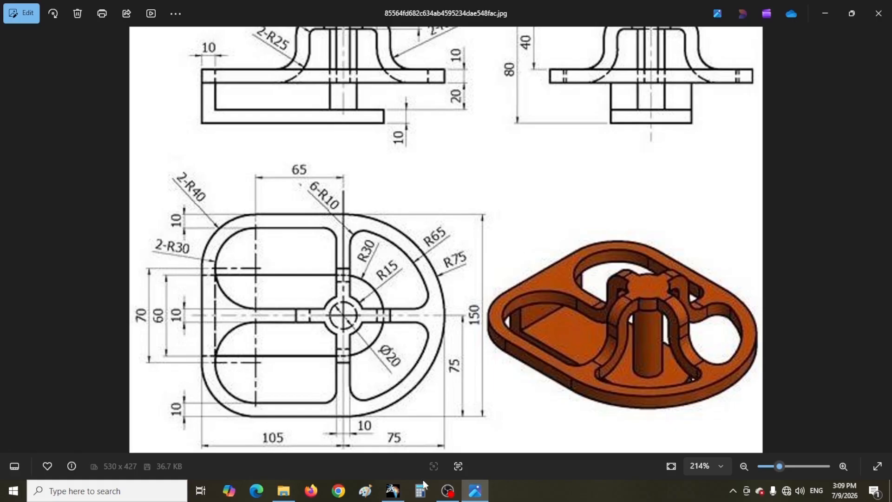
{"action": "left_click", "coordinate": [390, 493]}
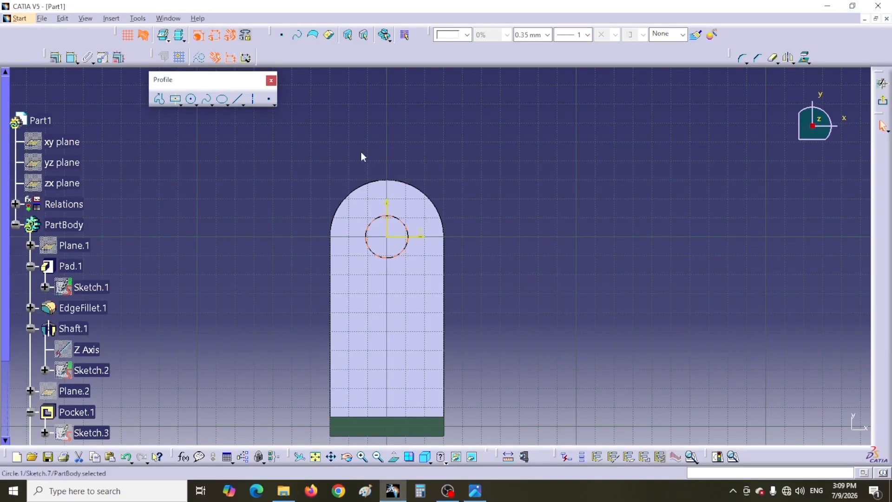
{"action": "left_click", "coordinate": [55, 57]}
{"action": "left_click", "coordinate": [504, 189]}
{"action": "double_click", "coordinate": [503, 186]}
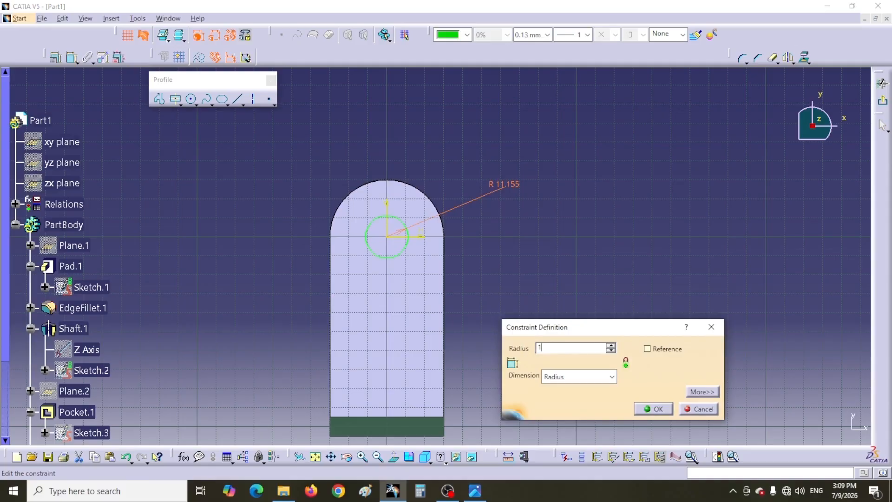
{"action": "key", "text": "Return"}
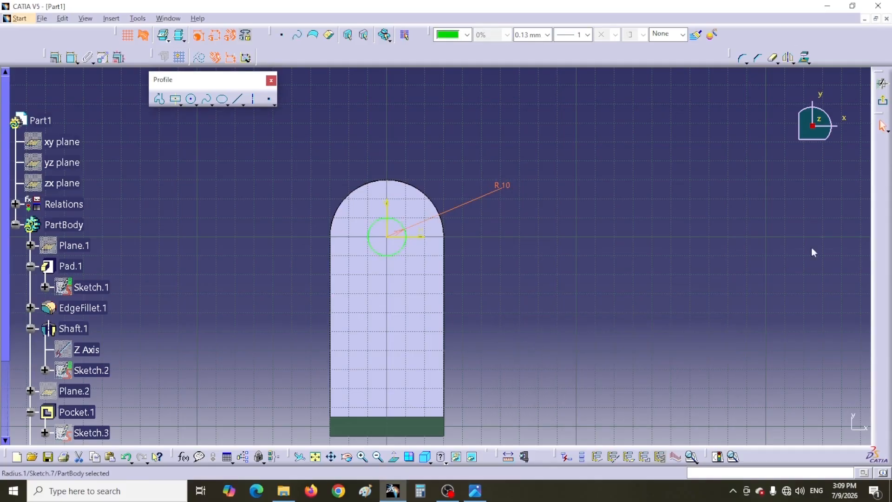
Step: Exit the sketch and extrude the circle as a pad with the Up to plane limit on the central hub's underside
{"action": "left_click", "coordinate": [882, 100]}
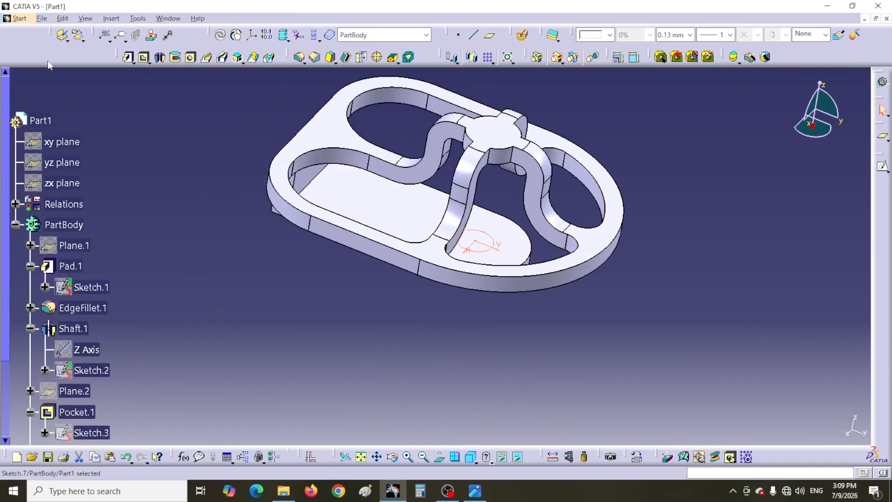
{"action": "left_click", "coordinate": [129, 57]}
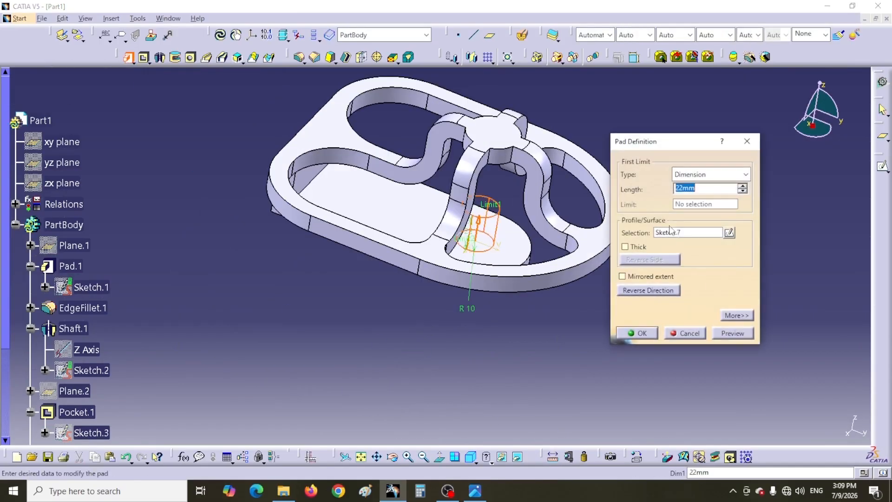
{"action": "left_click", "coordinate": [714, 181]}
{"action": "left_click", "coordinate": [690, 219]}
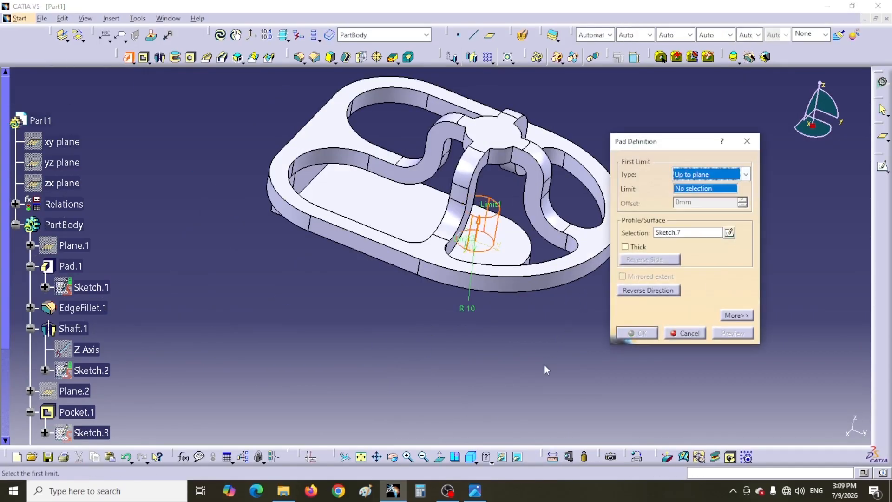
{"action": "middle_click_drag", "start_coordinate": [544, 361], "coordinate": [416, 128]}
{"action": "left_click", "coordinate": [453, 180]}
{"action": "left_click", "coordinate": [637, 333]}
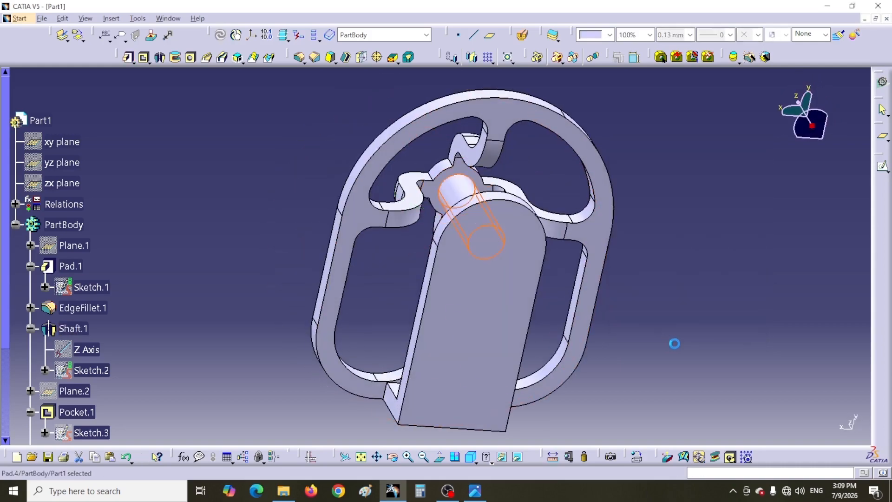
Step: Inspect the model from several angles and compare its top and front views with the reference drawing
{"action": "middle_click_drag", "start_coordinate": [282, 118], "coordinate": [274, 279]}
{"action": "middle_click_drag", "start_coordinate": [662, 164], "coordinate": [651, 242]}
{"action": "middle_click_drag", "start_coordinate": [523, 84], "coordinate": [477, 138]}
{"action": "left_click", "coordinate": [472, 458]}
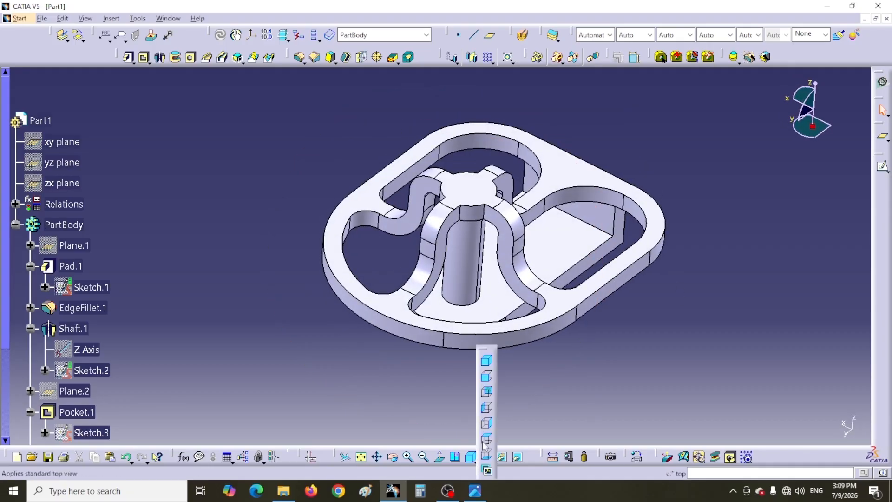
{"action": "left_click", "coordinate": [494, 439]}
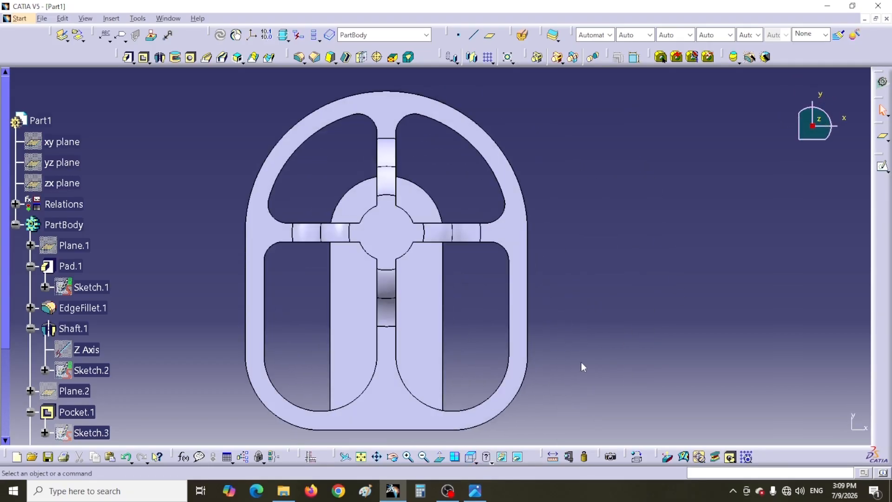
{"action": "middle_click_drag", "start_coordinate": [592, 344], "coordinate": [594, 343]}
{"action": "left_click", "coordinate": [475, 490]}
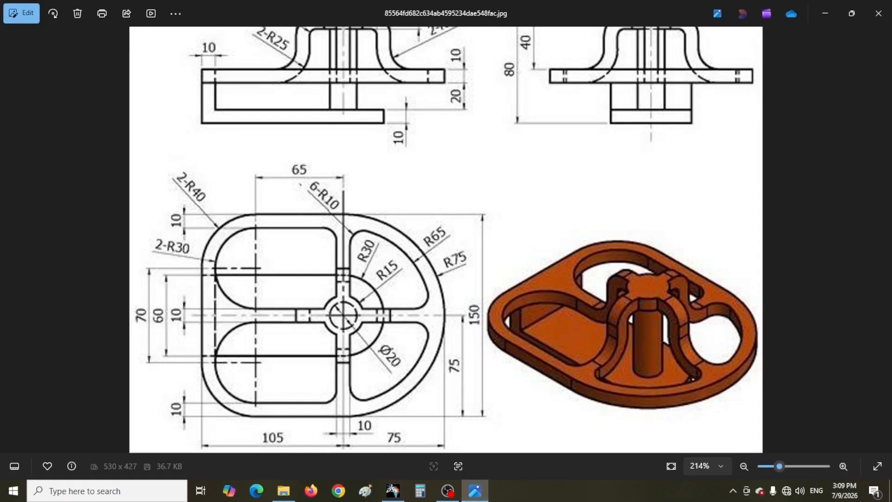
{"action": "left_click", "coordinate": [393, 490]}
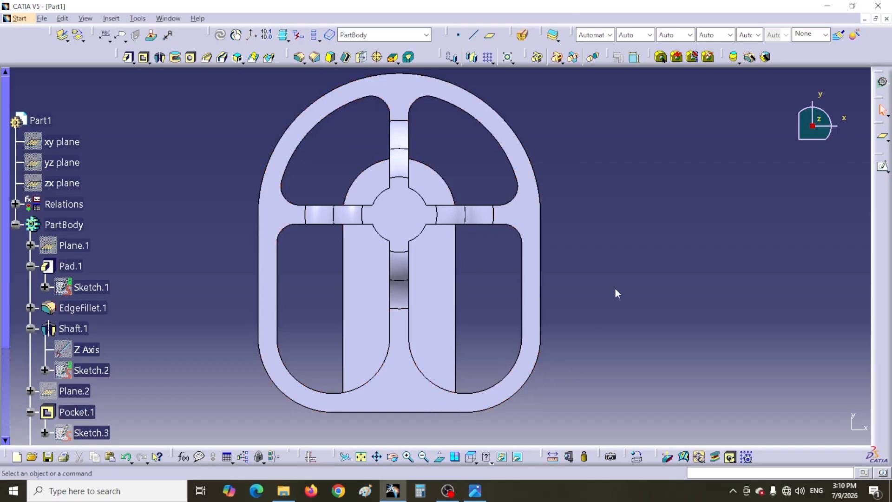
{"action": "left_click", "coordinate": [471, 459]}
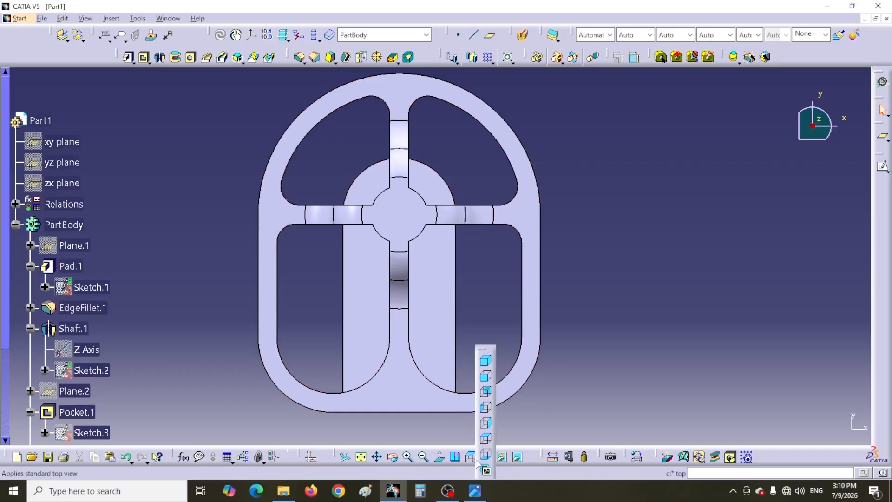
{"action": "left_click", "coordinate": [485, 375]}
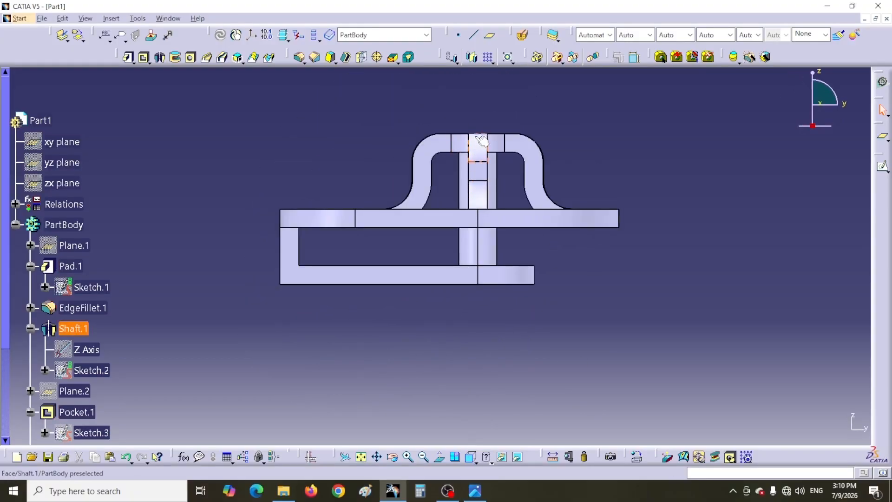
{"action": "left_click", "coordinate": [475, 491]}
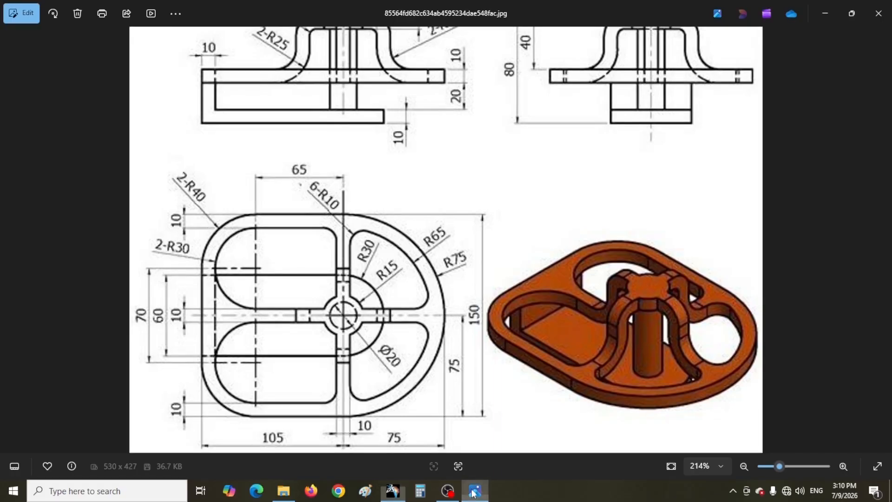
{"action": "scroll", "coordinate": [460, 206], "scroll_direction": "up", "scroll_amount": 3}
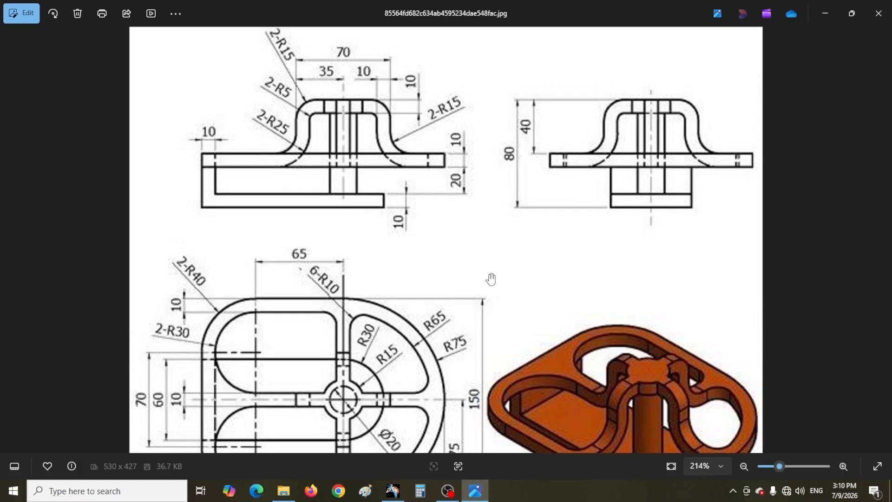
{"action": "left_click", "coordinate": [393, 490]}
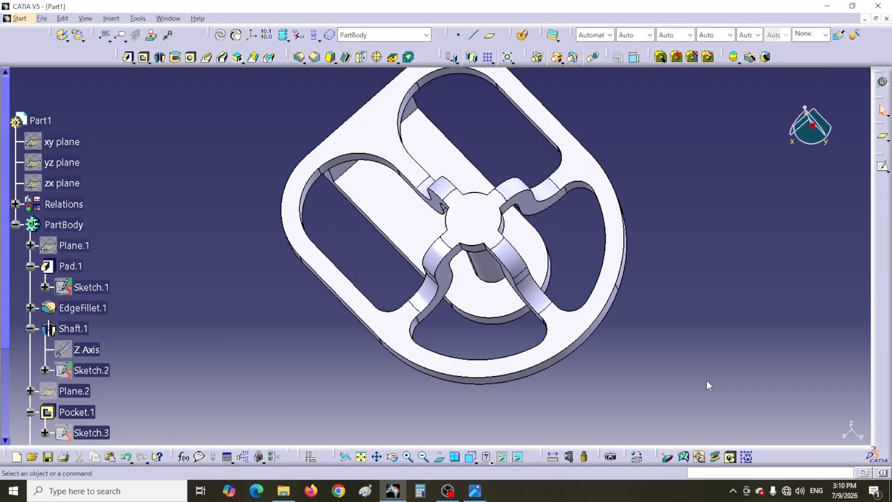